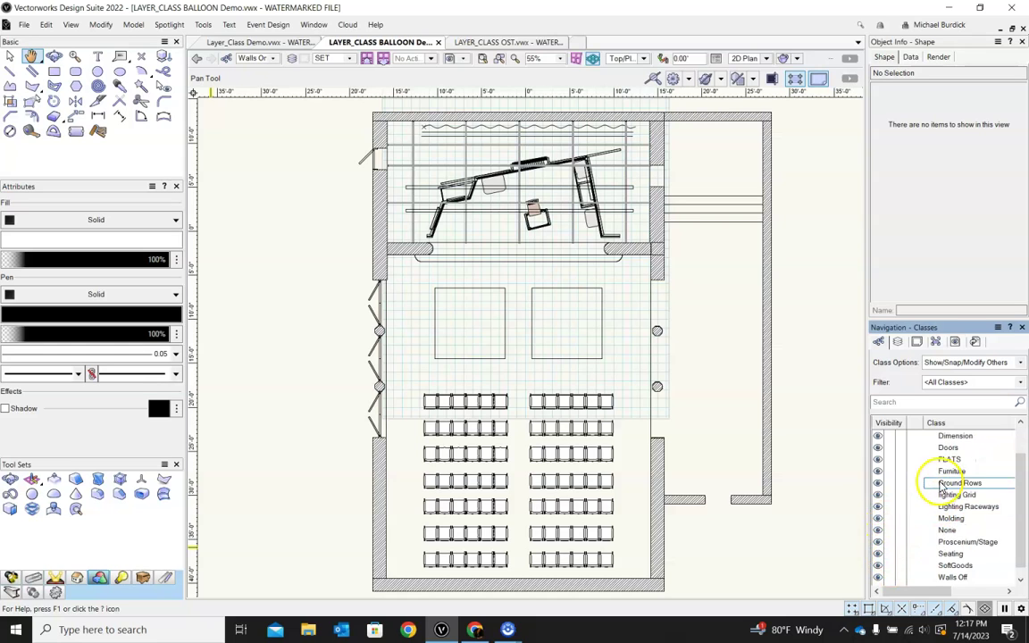
Step: Show the LIGHTING, BUILDING, STAGE SHELL and SET layer list and try restacking SET
scroll(925, 460, down, 2)
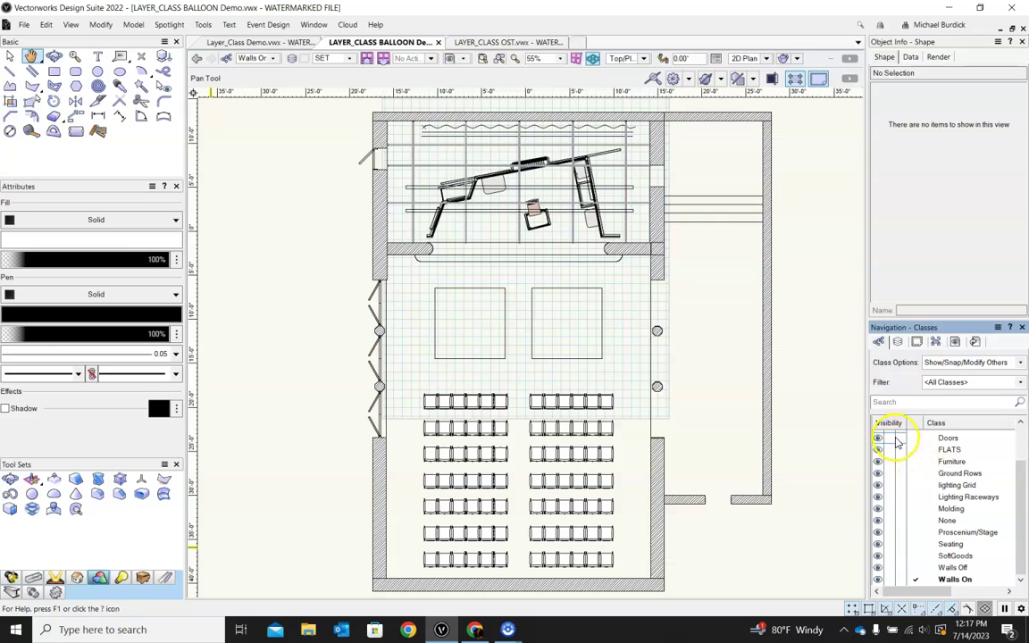
mouse_move(920, 450)
mouse_down()
mouse_move(920, 514)
mouse_move(876, 487)
mouse_up()
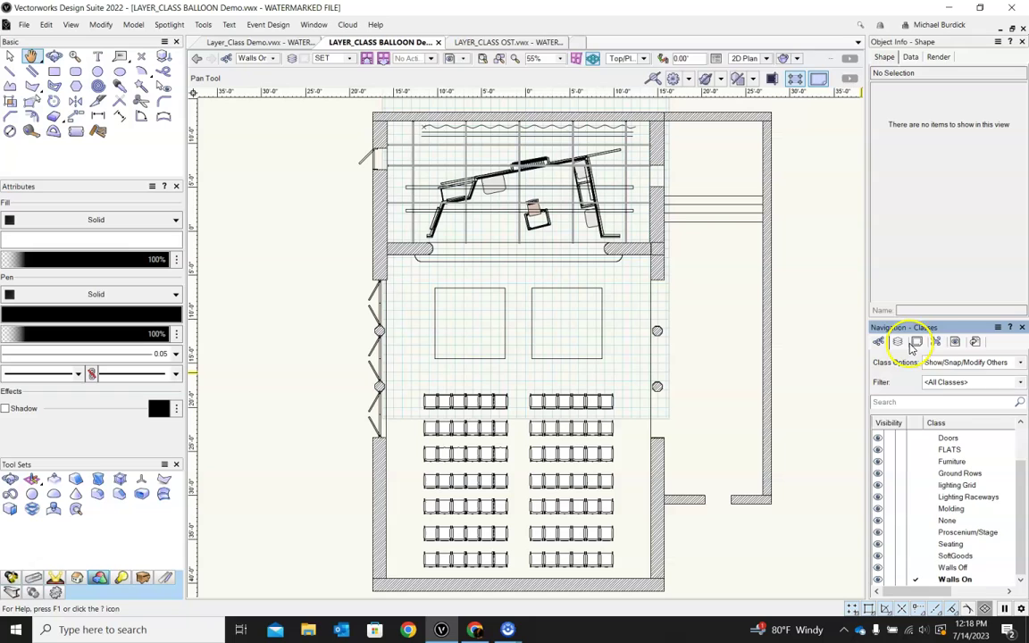
click(898, 343)
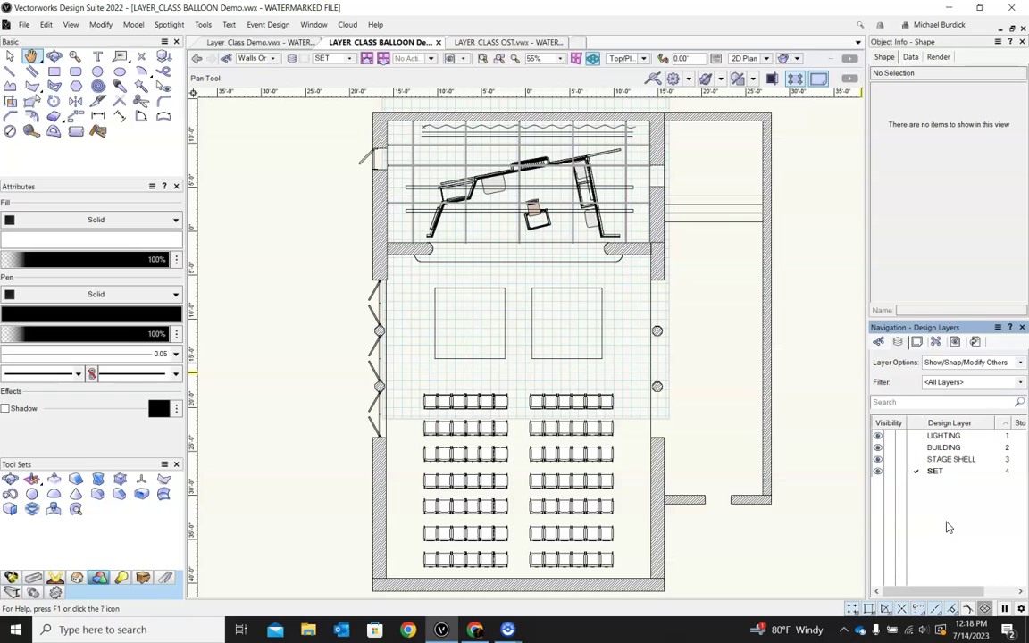
drag(1006, 470, 1005, 460)
drag(1005, 459, 920, 487)
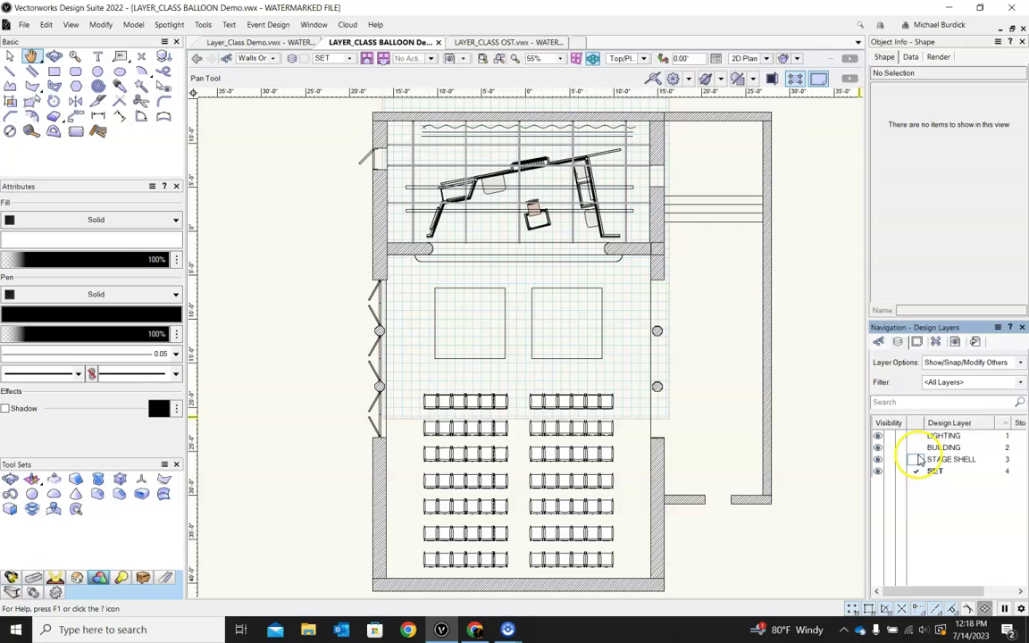
mouse_move(917, 469)
mouse_down()
mouse_move(918, 487)
mouse_move(918, 475)
mouse_up()
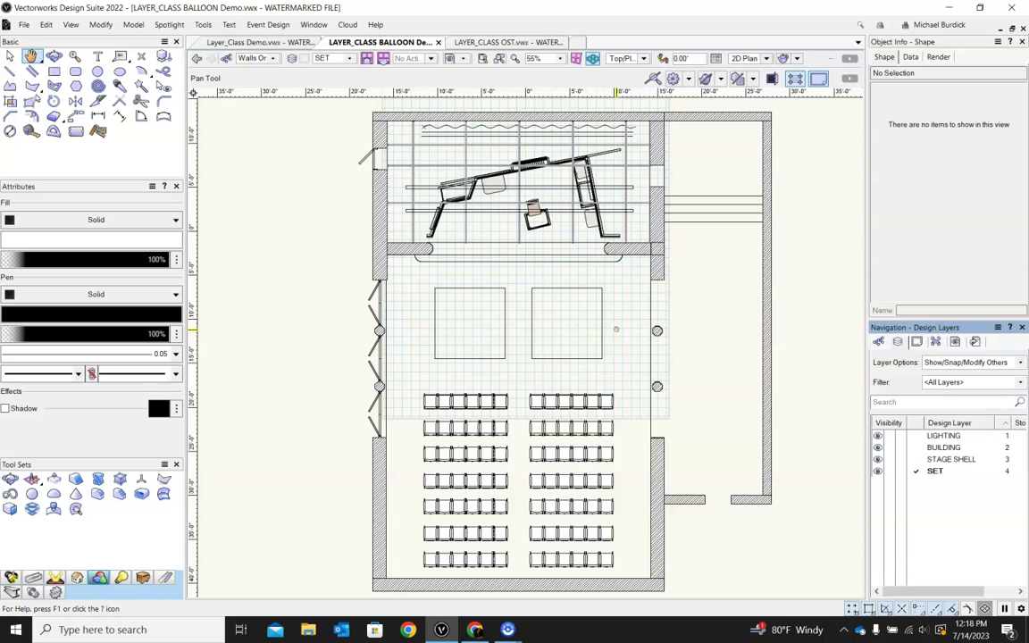
Step: Start renaming the SET and LIGHTING layers, cancelling both edits unchanged
double_click(948, 472)
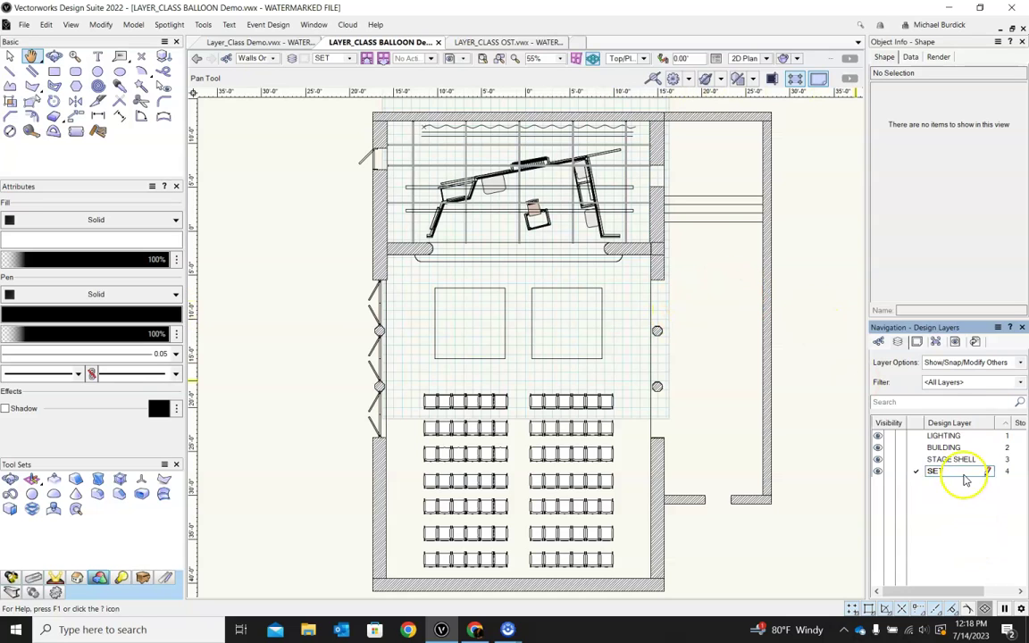
key(Escape)
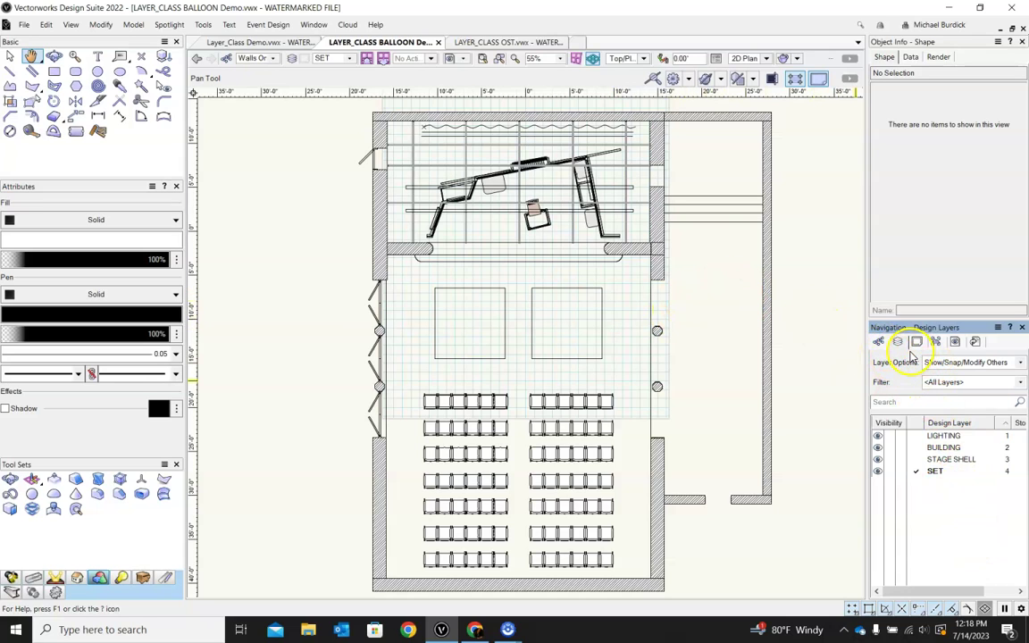
double_click(945, 436)
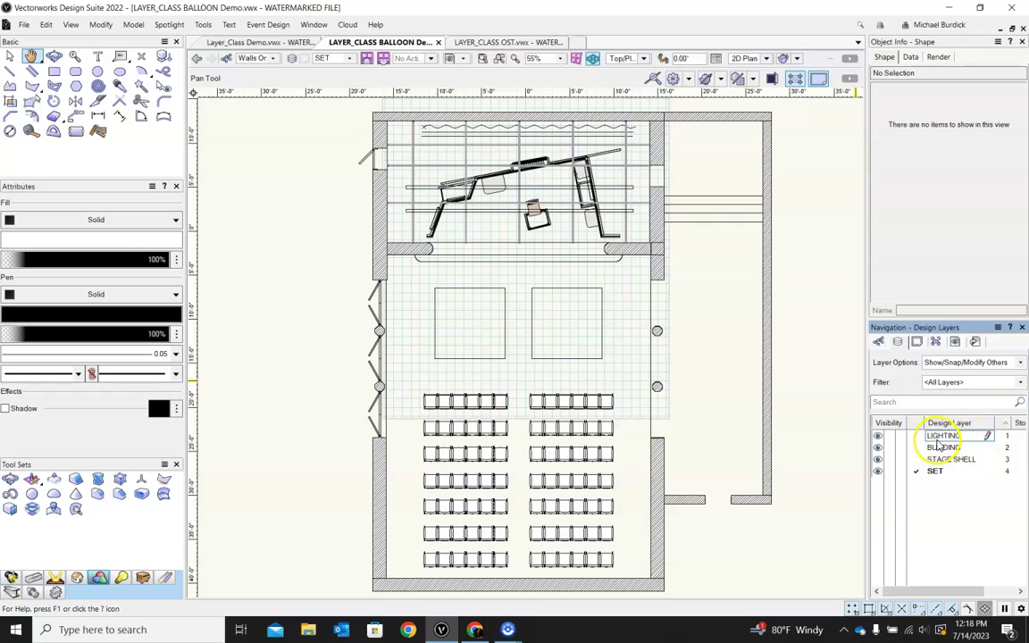
key(Escape)
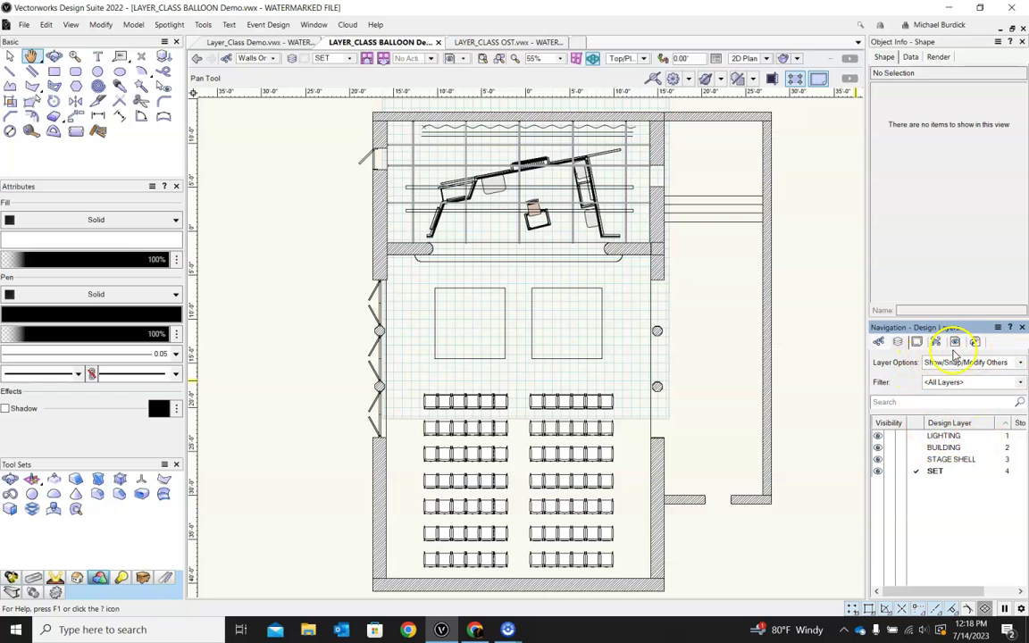
Step: Tilt the plan into 3D, switch to Normal Perspective, and fly closer to the stage
shift+middle_drag(820, 480, 766, 383)
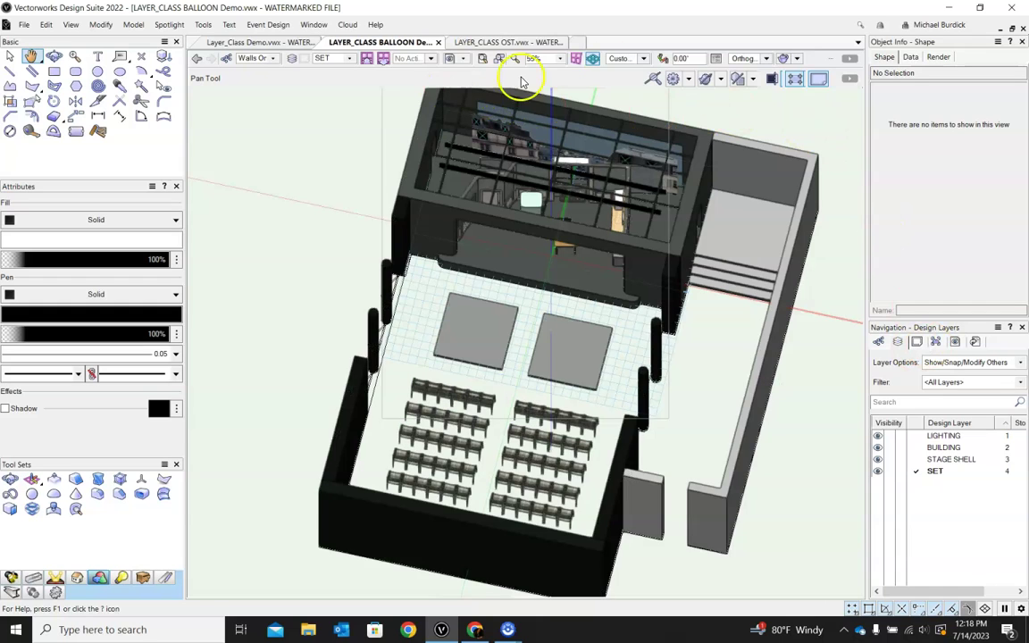
click(755, 58)
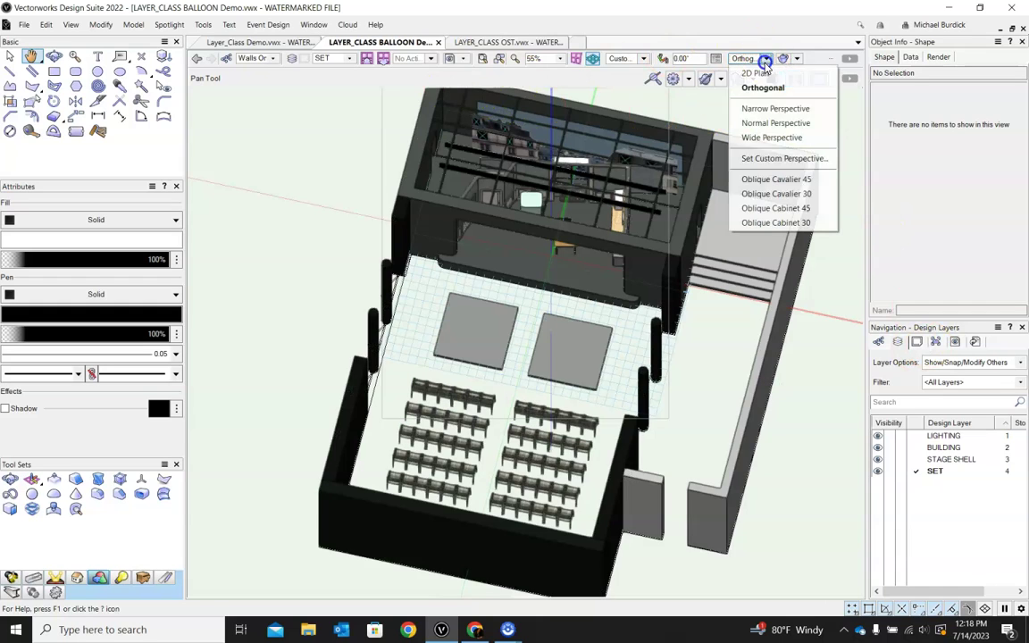
click(761, 126)
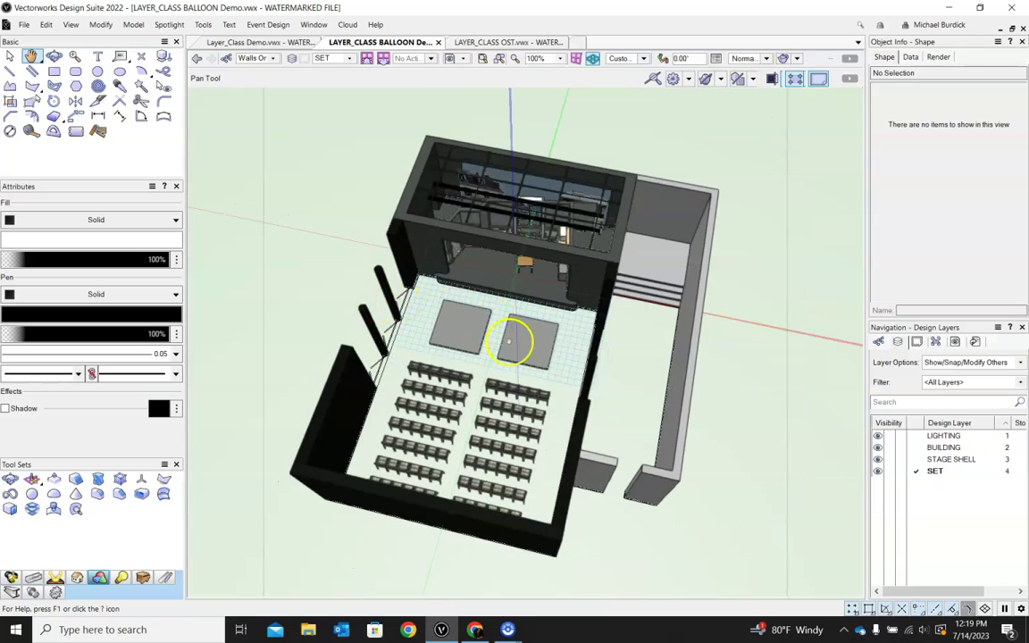
ctrl+middle_drag(634, 511, 617, 350)
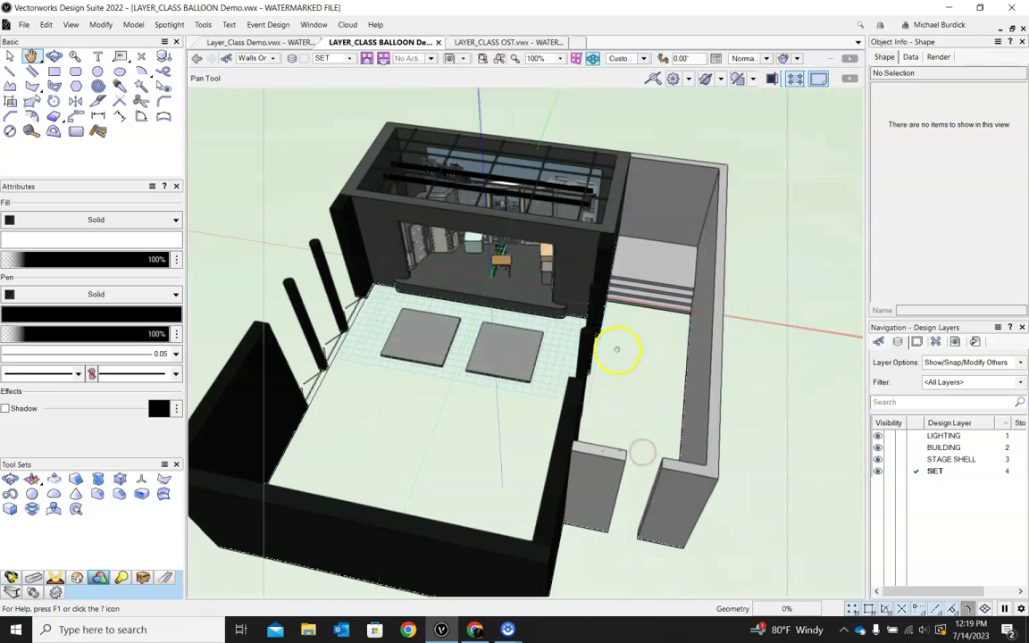
Step: Cycle the active layer through LIGHTING, BUILDING and STAGE SHELL, ending with SET active
click(916, 435)
click(916, 447)
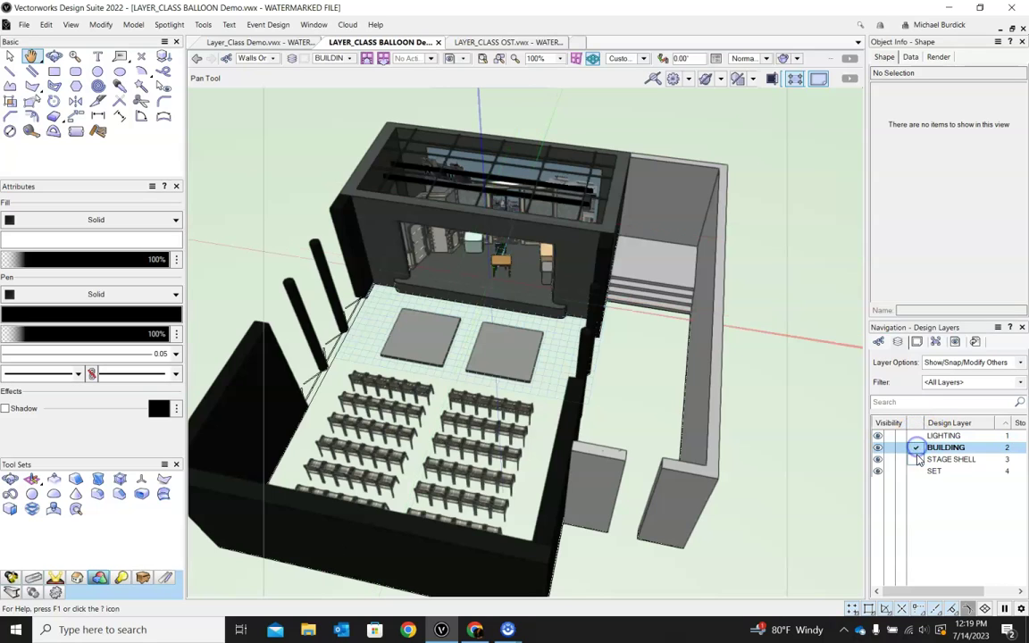
click(916, 459)
click(916, 470)
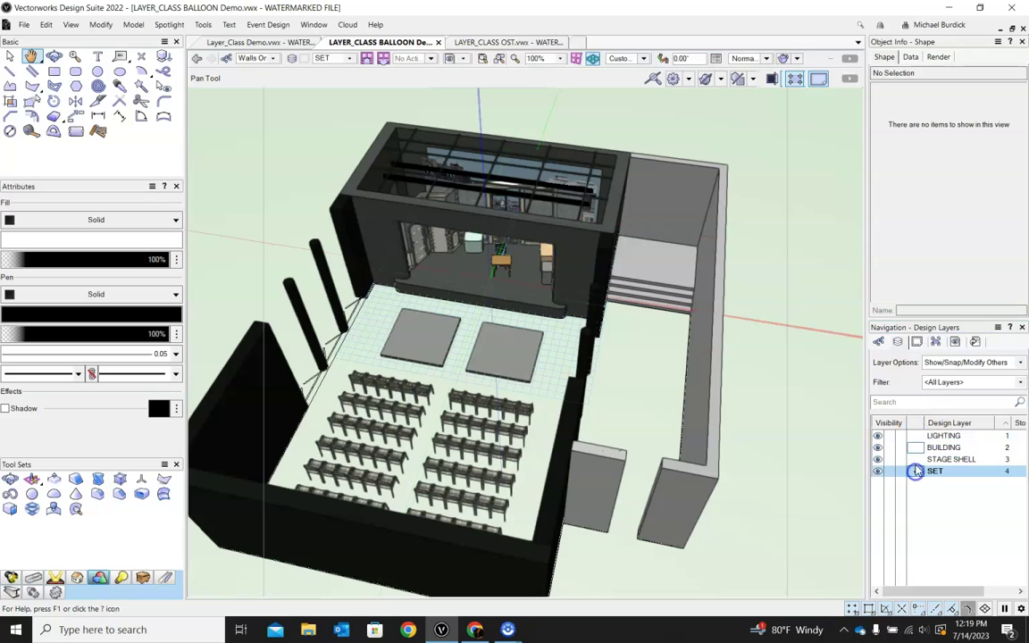
click(916, 435)
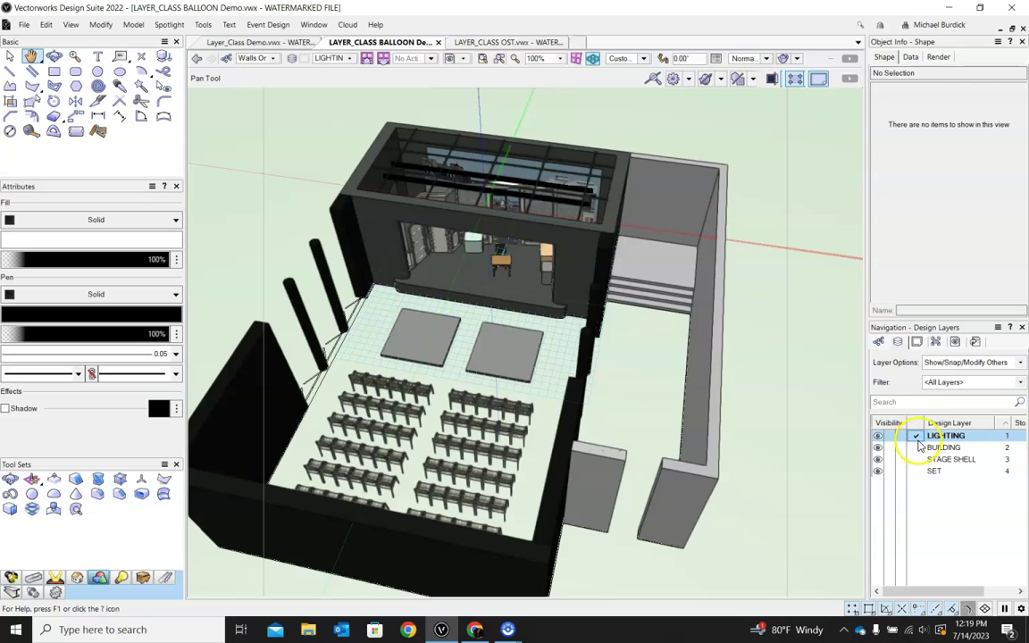
click(916, 448)
click(915, 459)
click(915, 471)
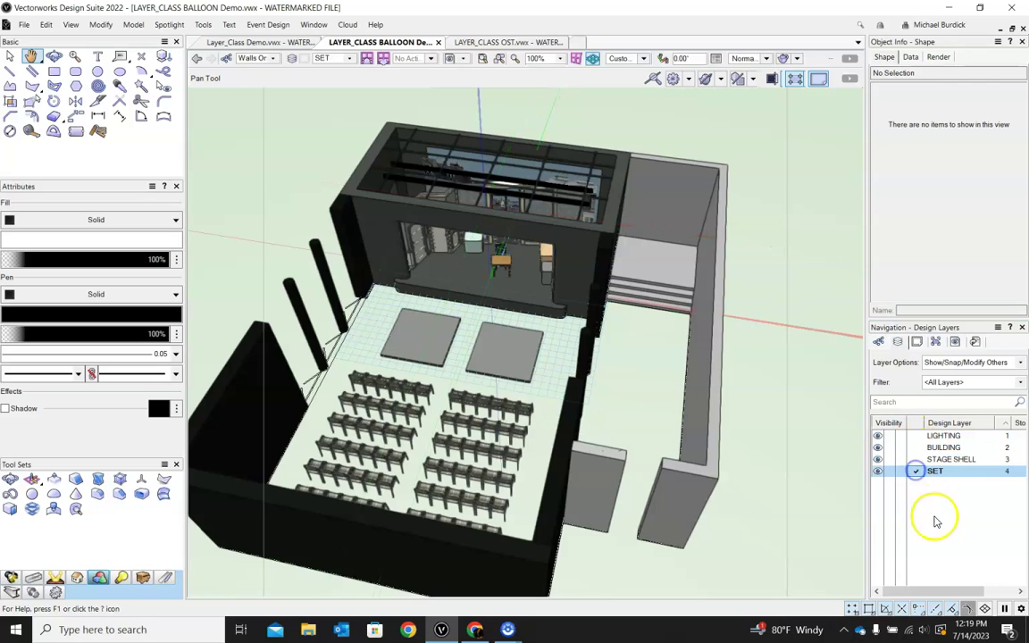
Step: Make FLATS the active class, then return to the design layers list
click(878, 342)
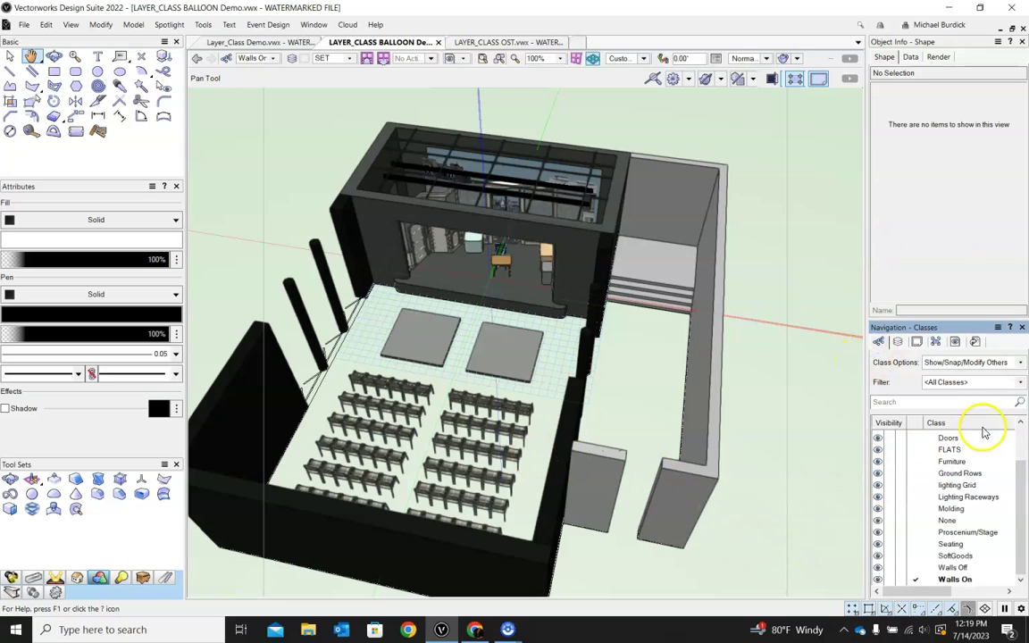
click(915, 449)
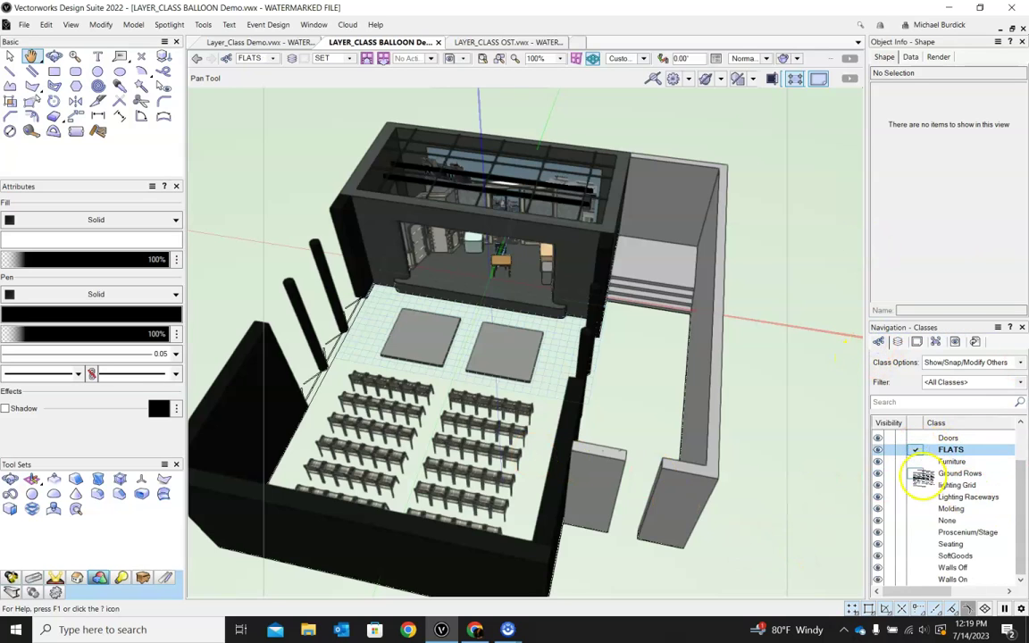
click(898, 343)
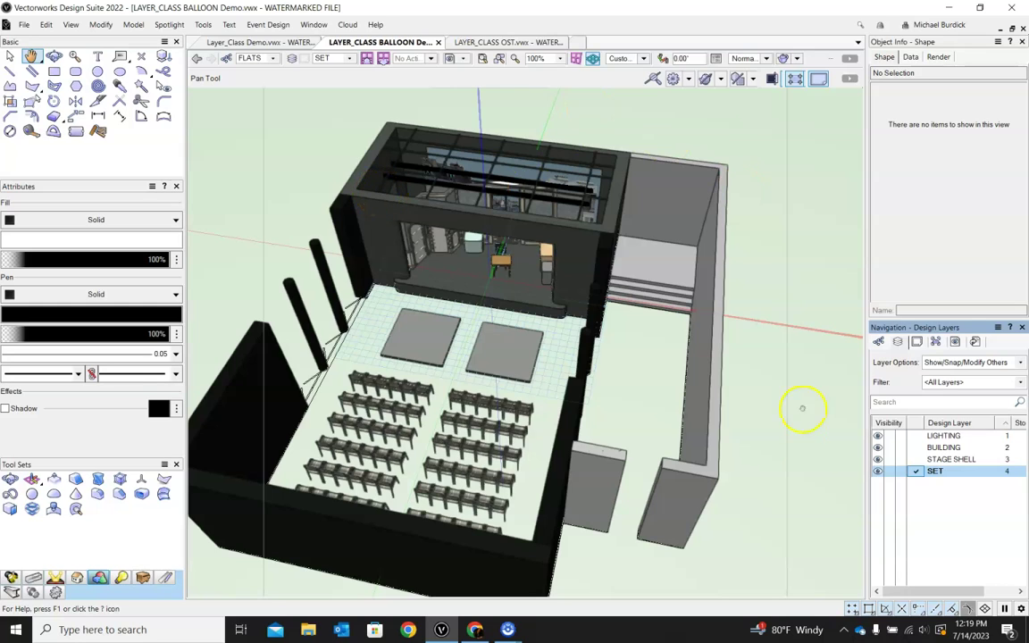
Step: Hide LIGHTING, BUILDING and STAGE SHELL, then show them greyed out instead
click(890, 459)
click(890, 448)
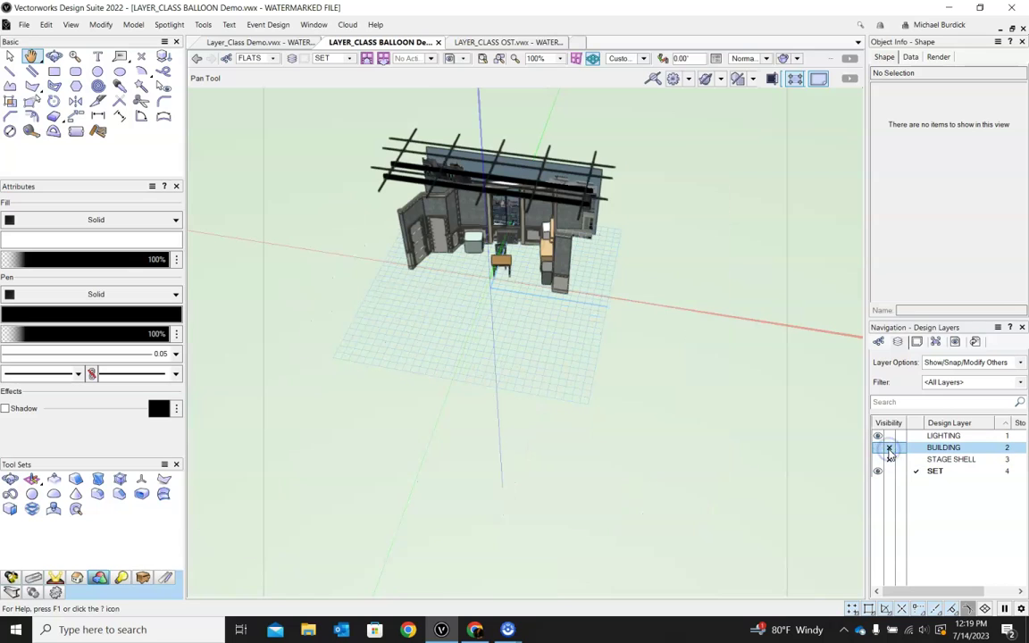
click(889, 436)
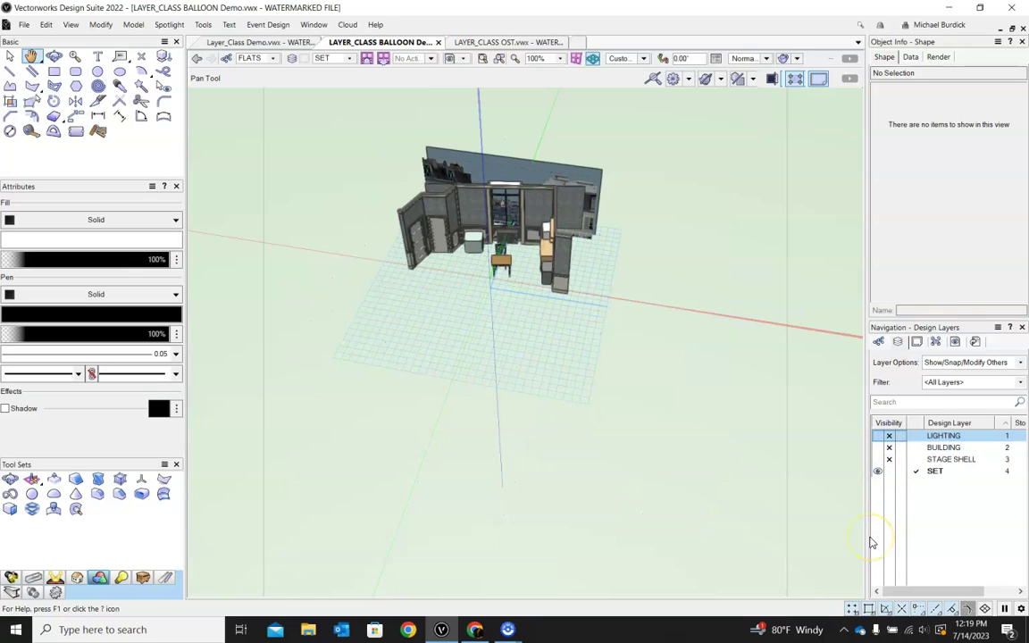
click(899, 435)
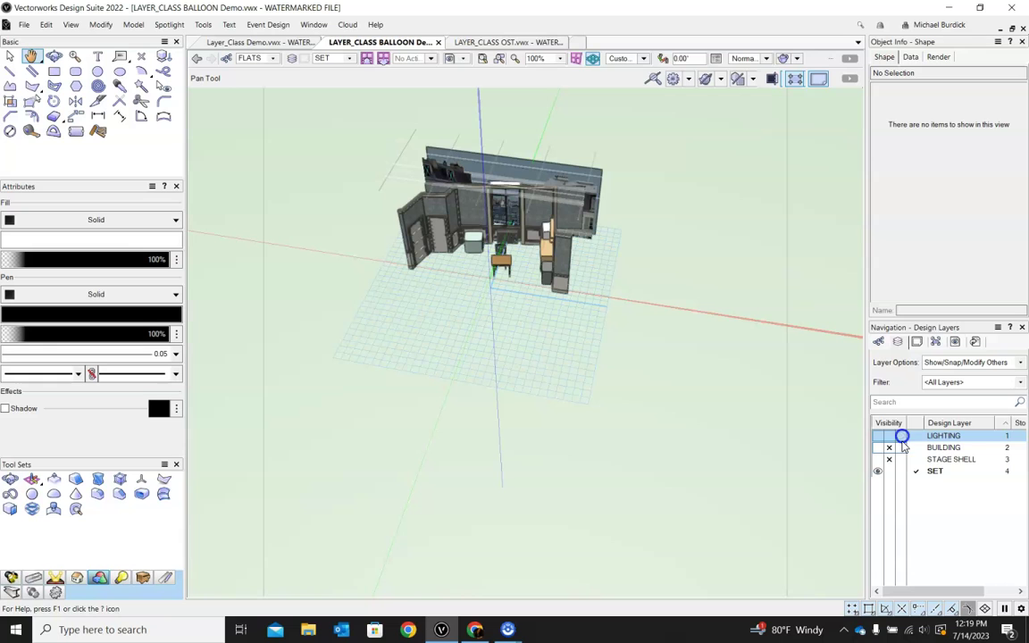
click(900, 449)
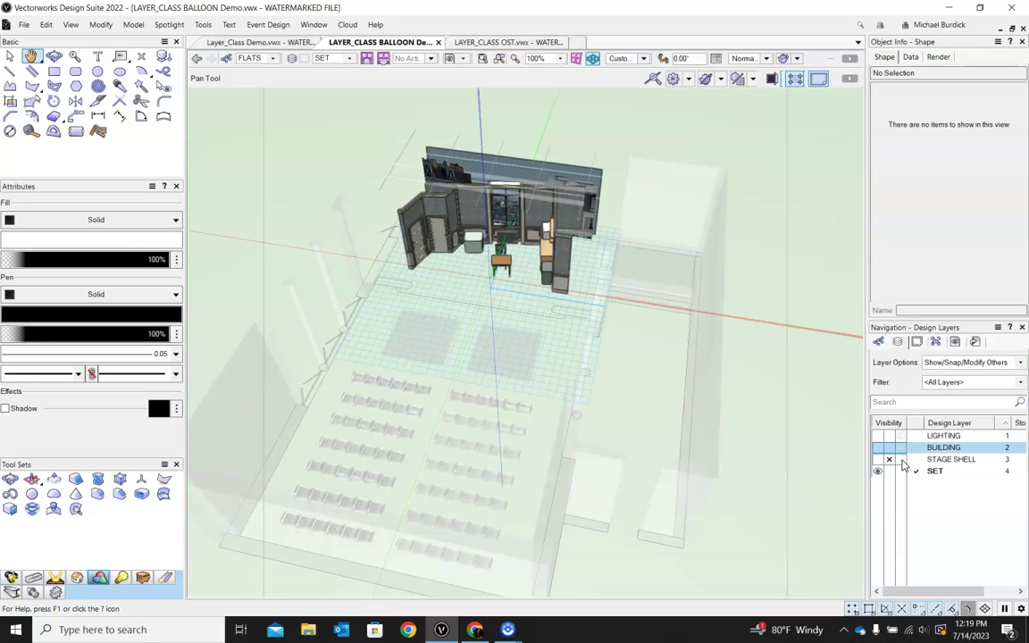
click(901, 459)
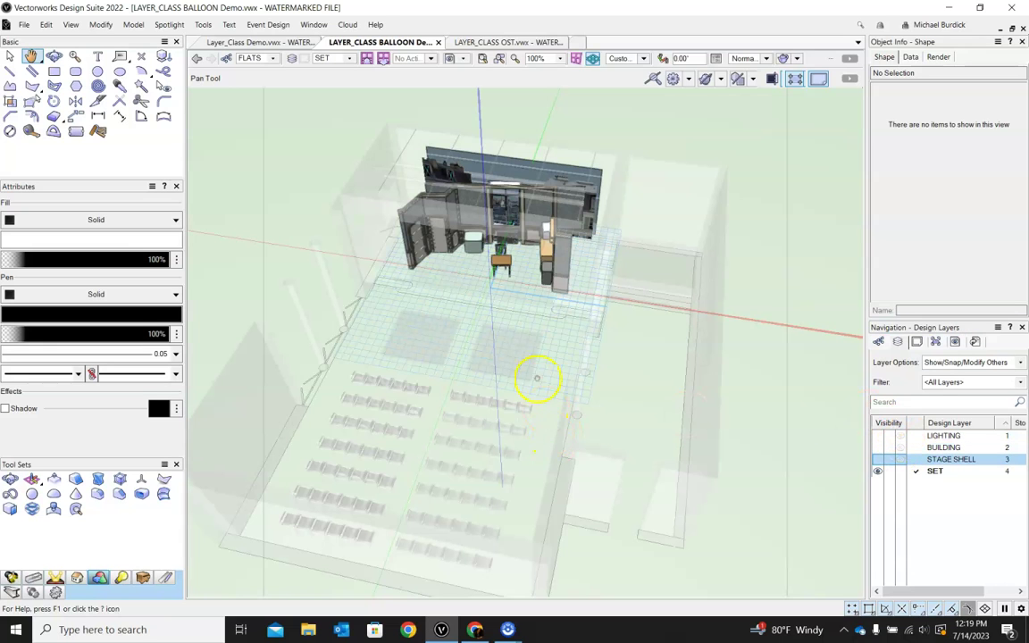
Step: Raise, orbit and zoom out the 3D view around the stage model
drag(537, 378, 513, 283)
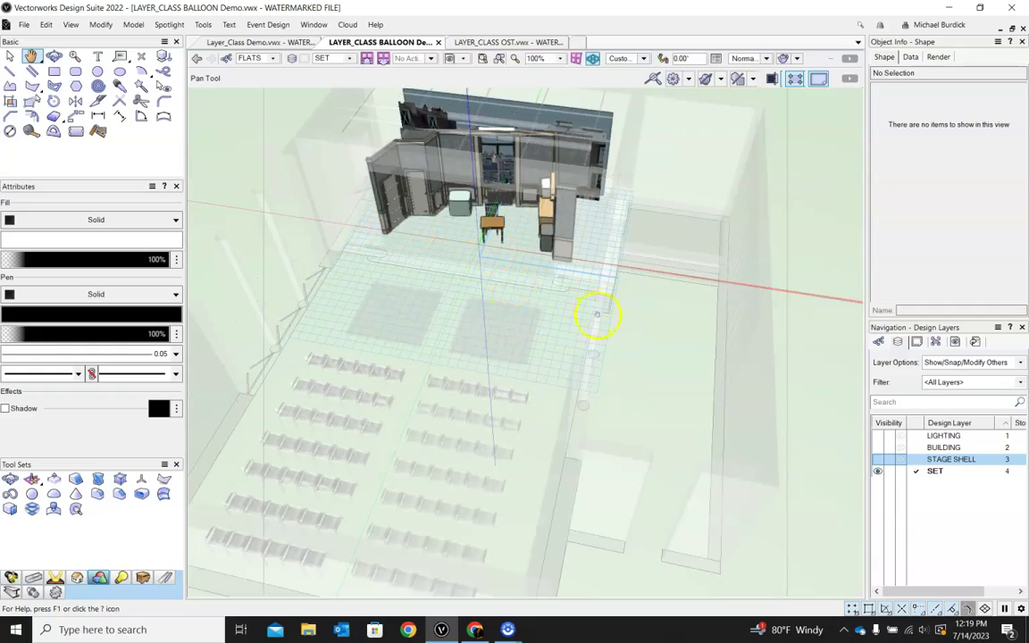
ctrl+middle_drag(597, 314, 614, 290)
scroll(543, 225, up, 3)
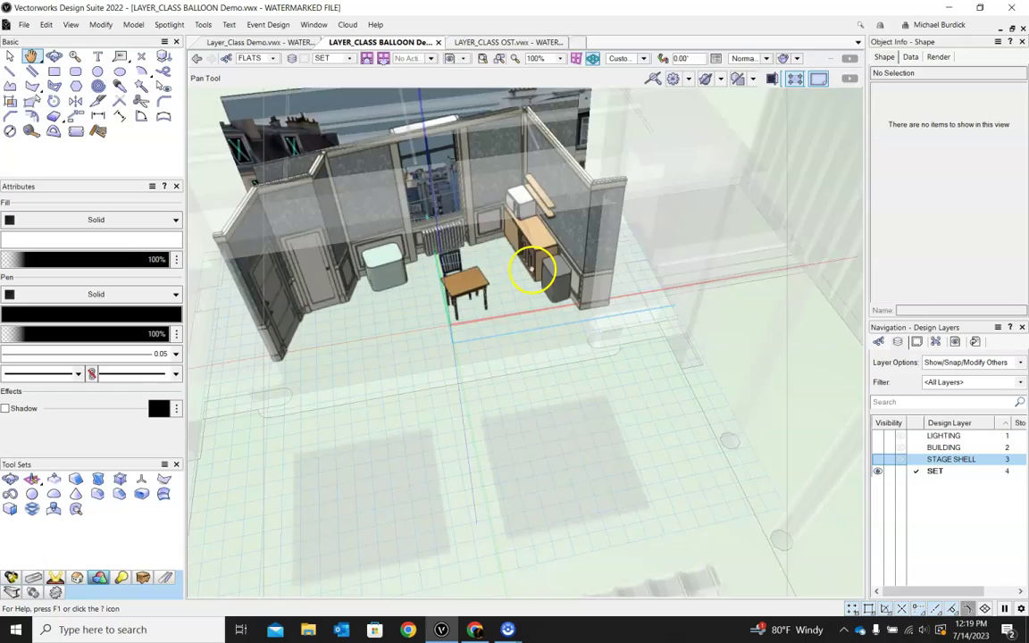
ctrl+middle_drag(533, 269, 655, 310)
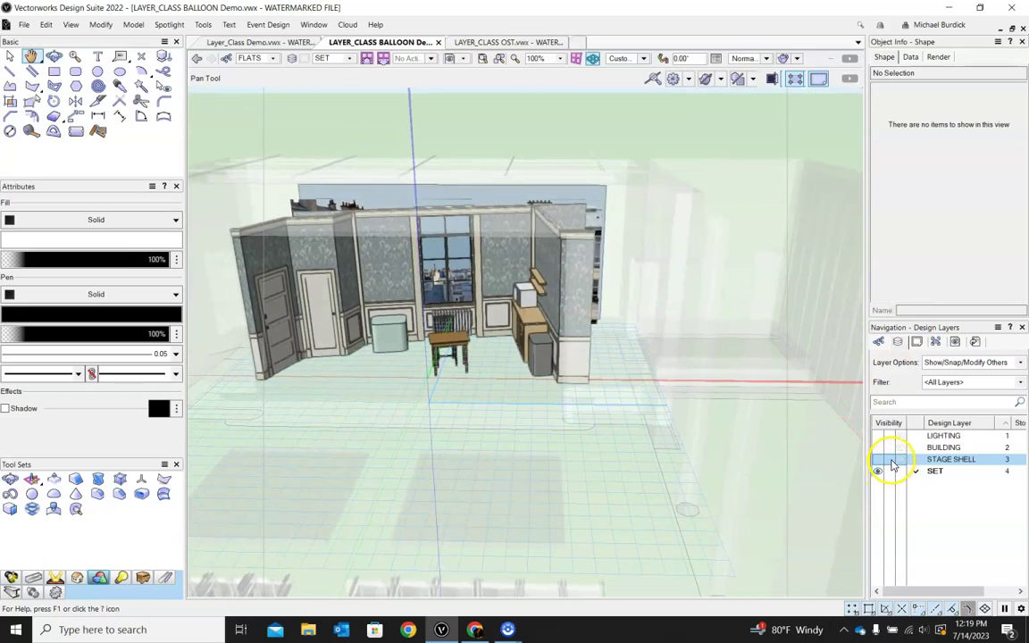
Step: Hide STAGE SHELL, BUILDING and LIGHTING again and orbit until the set faces front
click(889, 459)
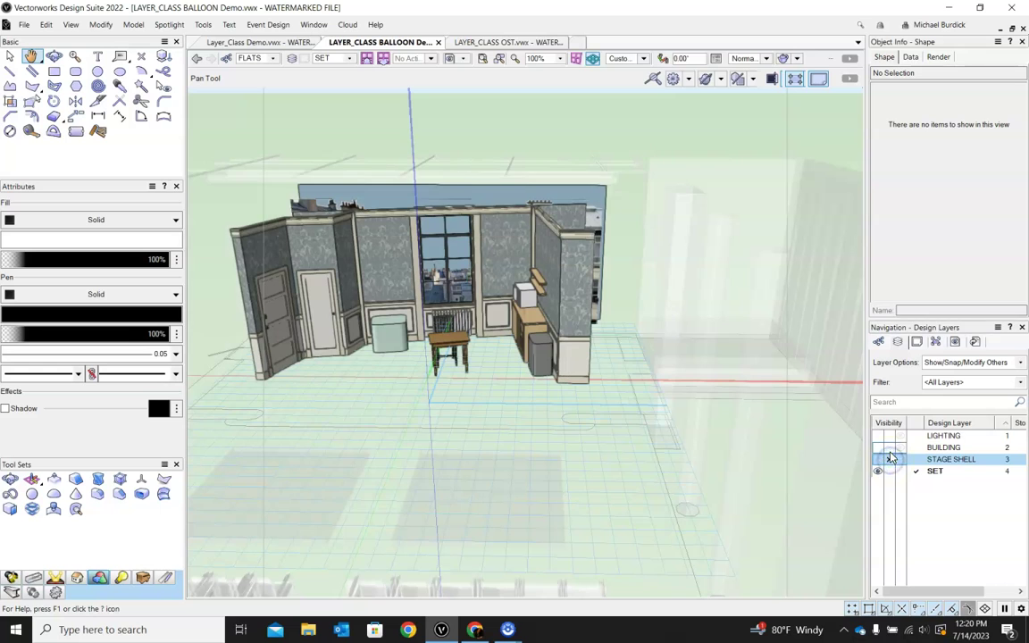
click(888, 447)
click(889, 435)
ctrl+middle_drag(795, 393, 465, 353)
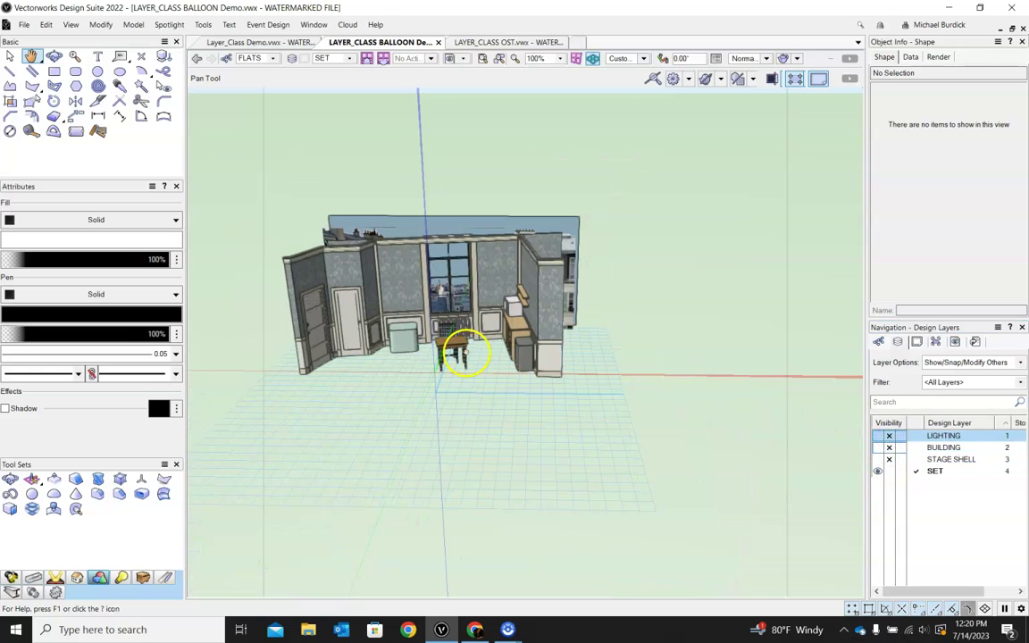
ctrl+middle_drag(518, 422, 510, 361)
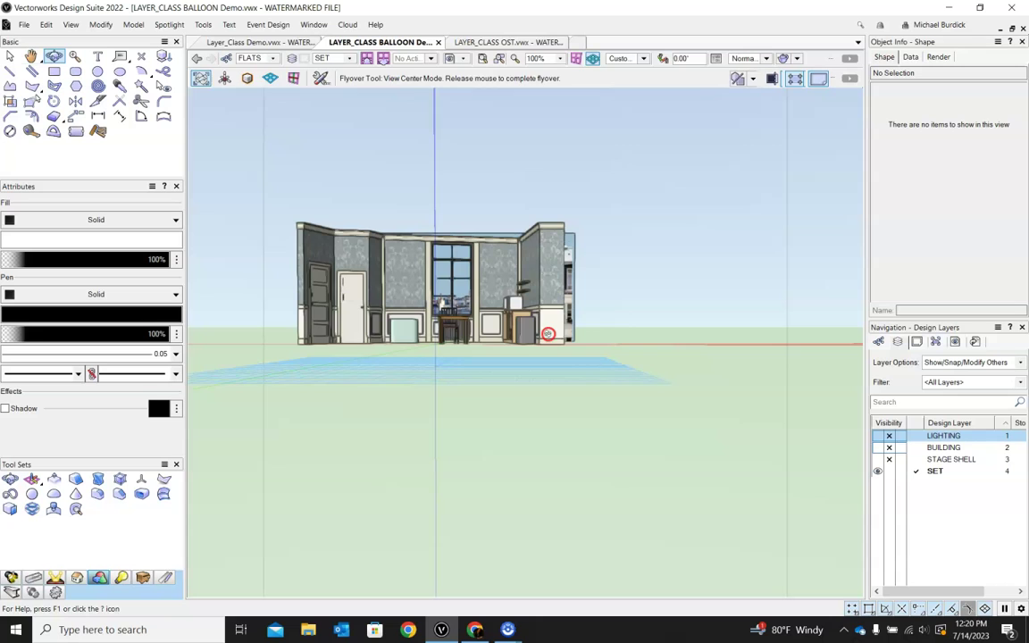
Step: Set the view to Front with Orthogonal projection
ctrl+shift+middle_drag(548, 334, 626, 81)
click(640, 59)
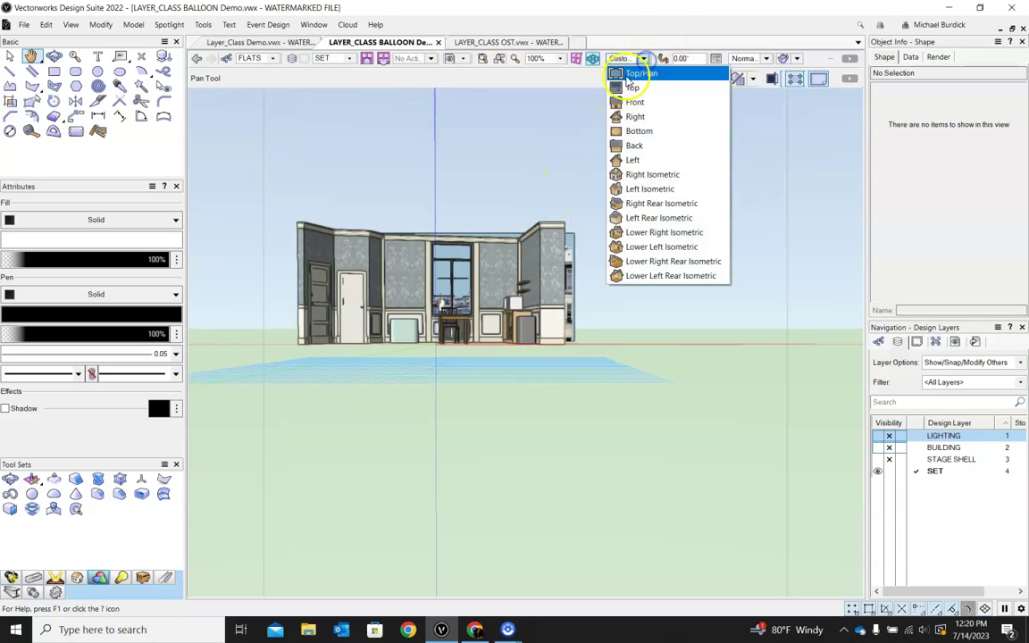
click(636, 101)
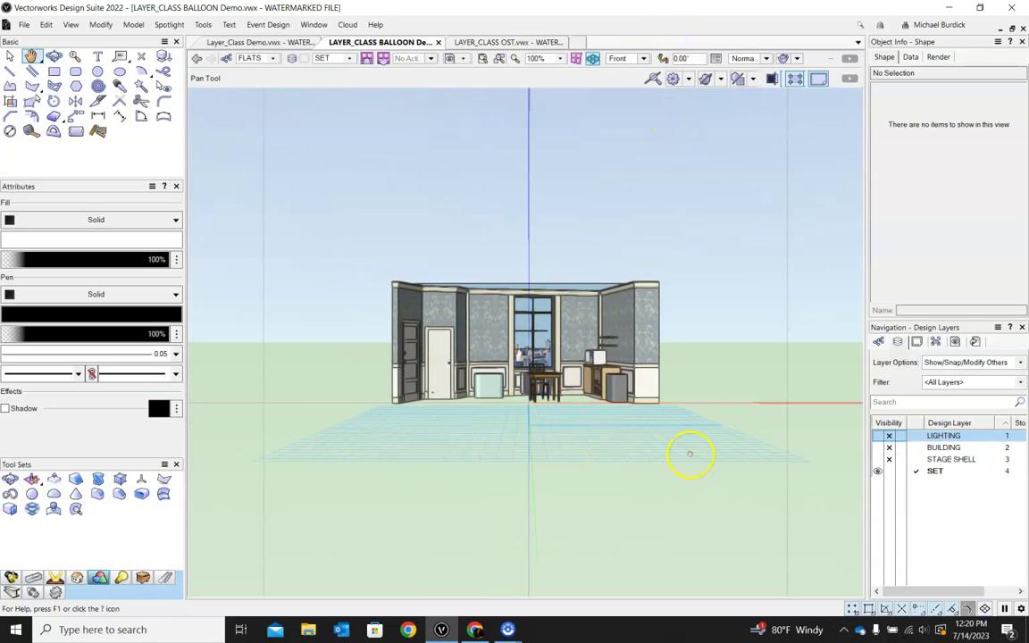
click(767, 58)
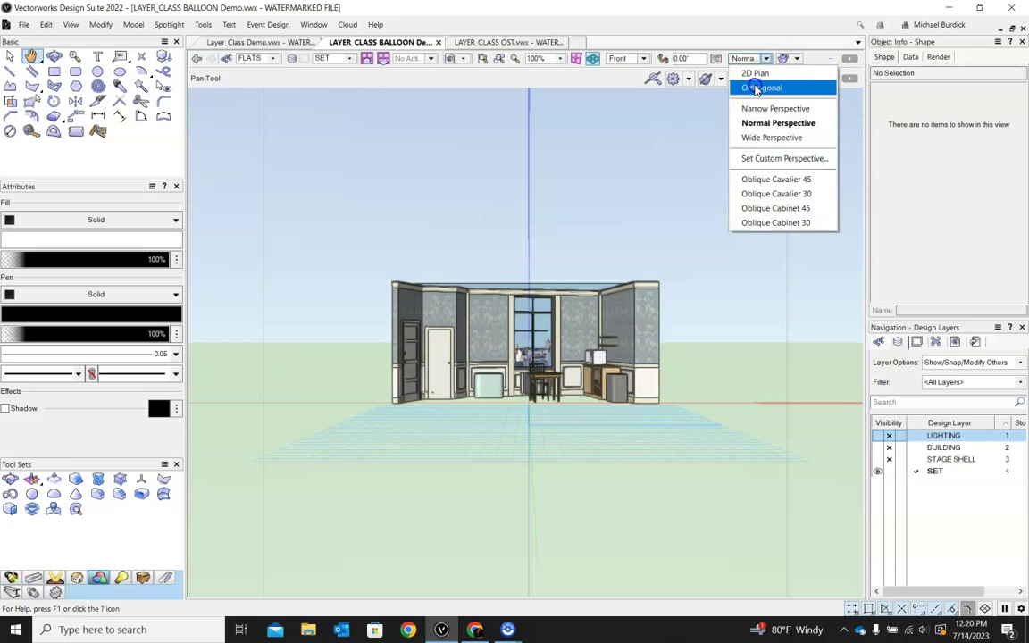
click(764, 88)
scroll(672, 378, up, 2)
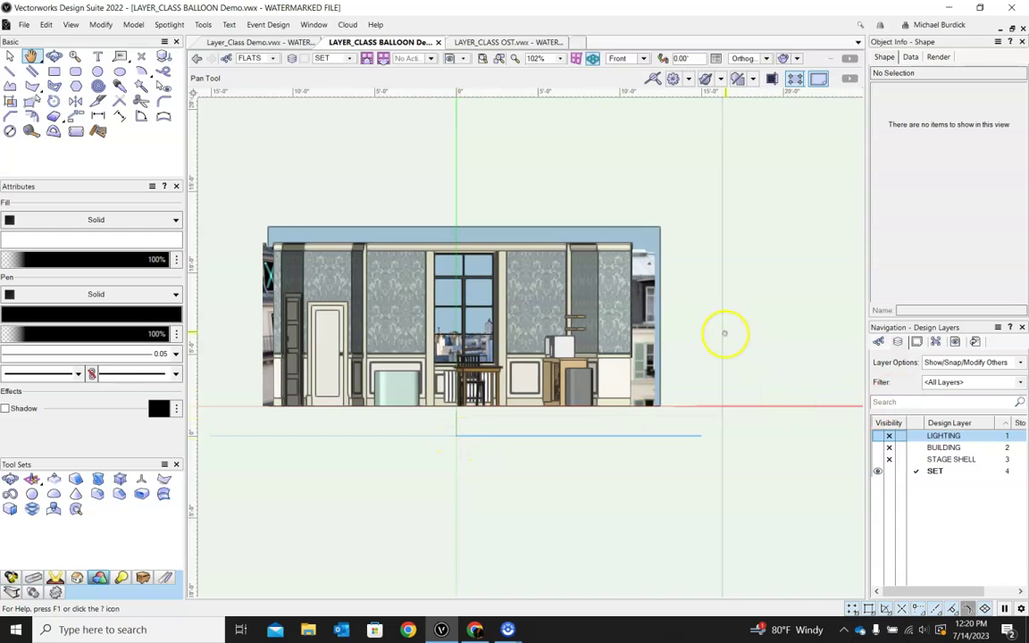
Step: Briefly show the STAGE SHELL layer around the set while orbiting, then hide it again
middle_drag(724, 333, 638, 425)
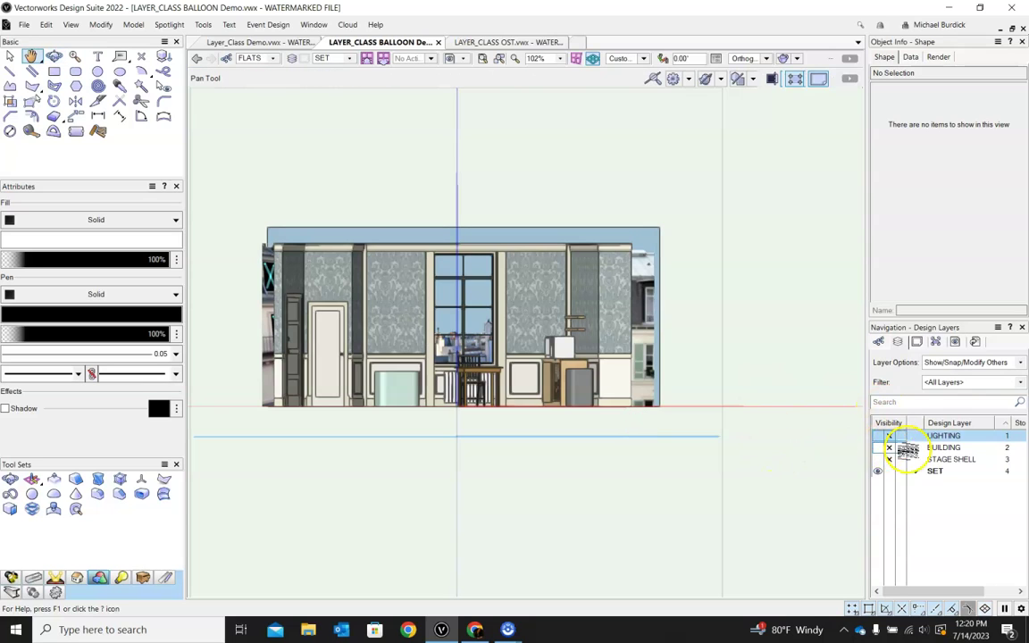
click(879, 459)
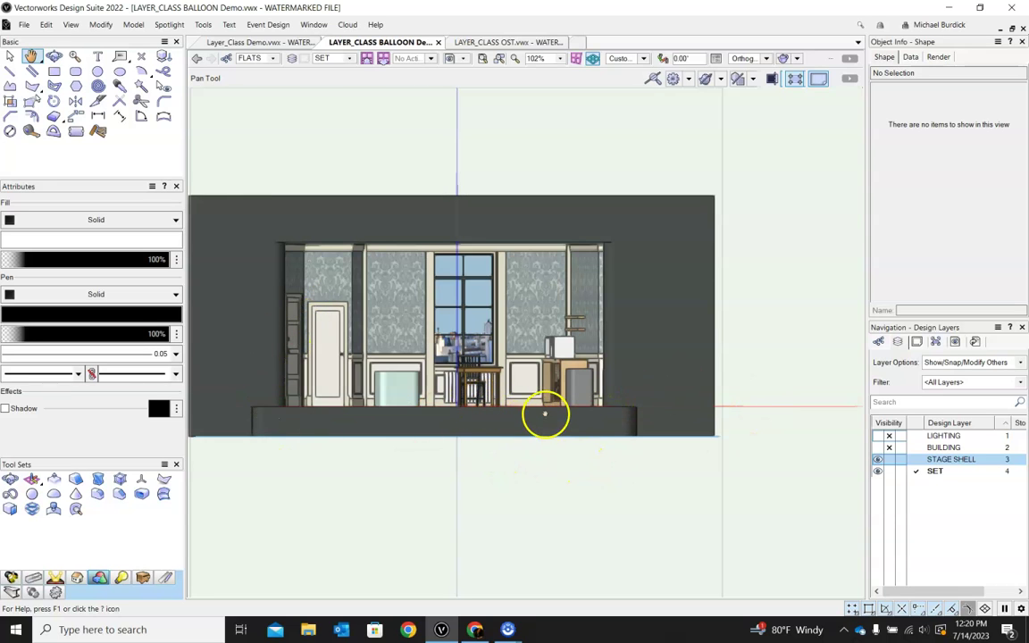
ctrl+middle_drag(701, 391, 715, 353)
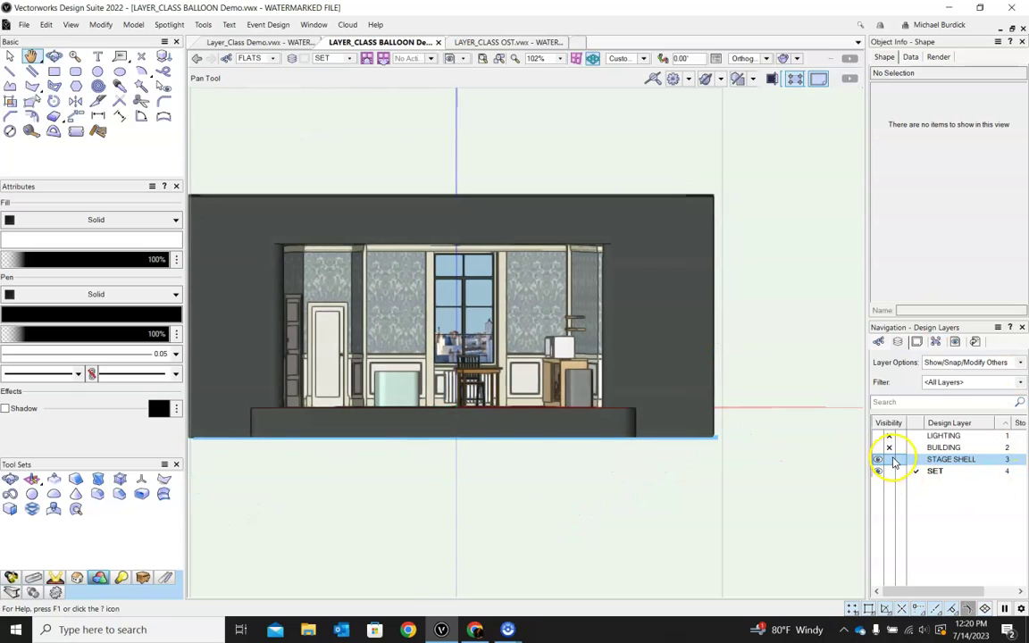
click(889, 459)
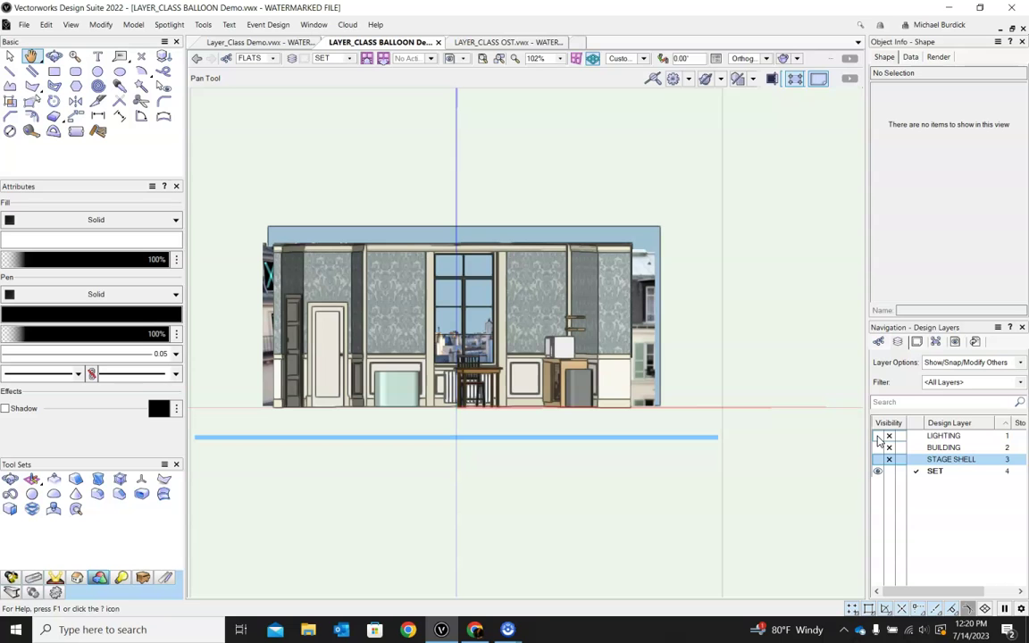
Step: Show the LIGHTING layer's bar above the set, orbit into 3D, and open Organization
click(878, 436)
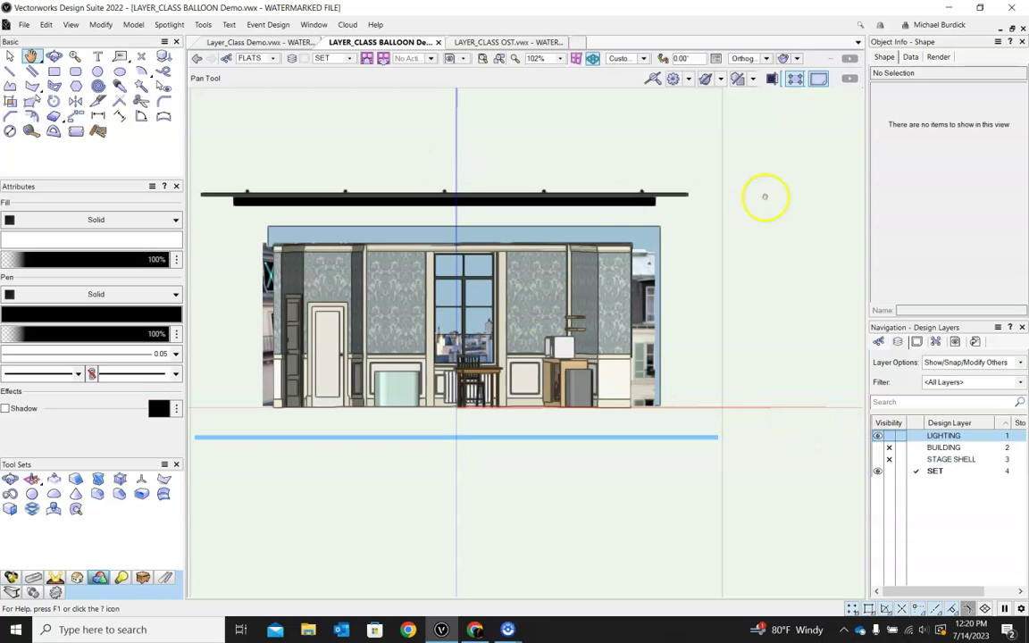
ctrl+middle_drag(765, 197, 723, 276)
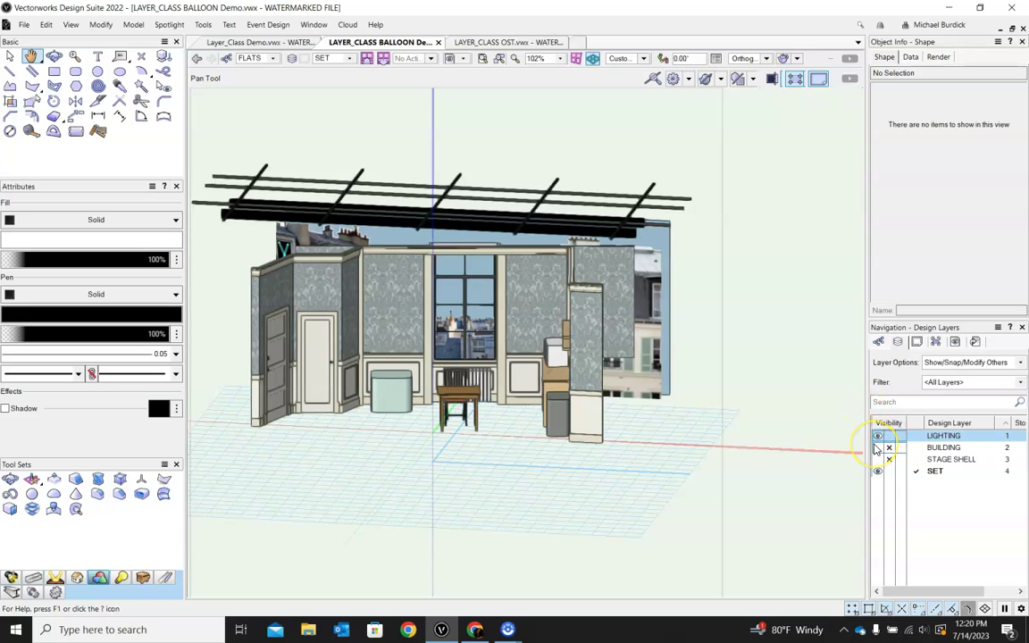
click(898, 342)
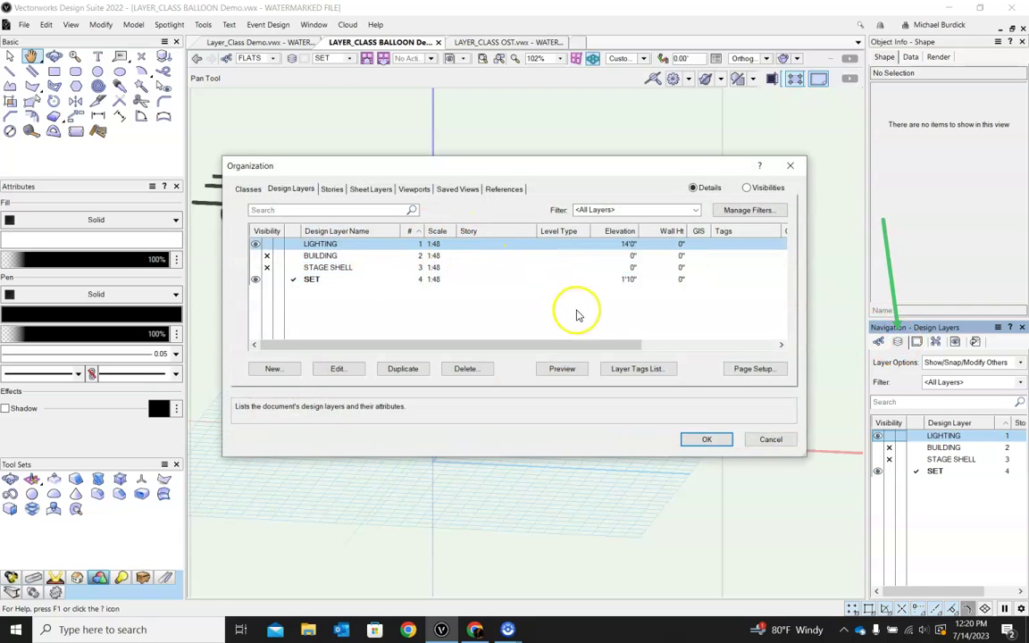
Step: Enter 1'10" as the SET layer's elevation, leaving LIGHTING at 14'0"
click(318, 257)
click(320, 245)
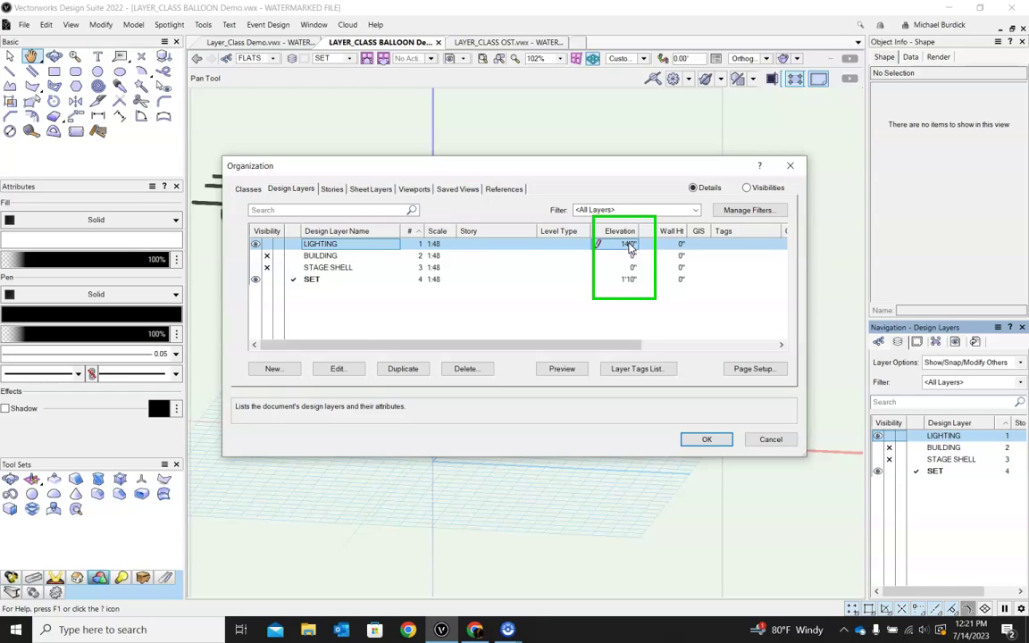
click(390, 278)
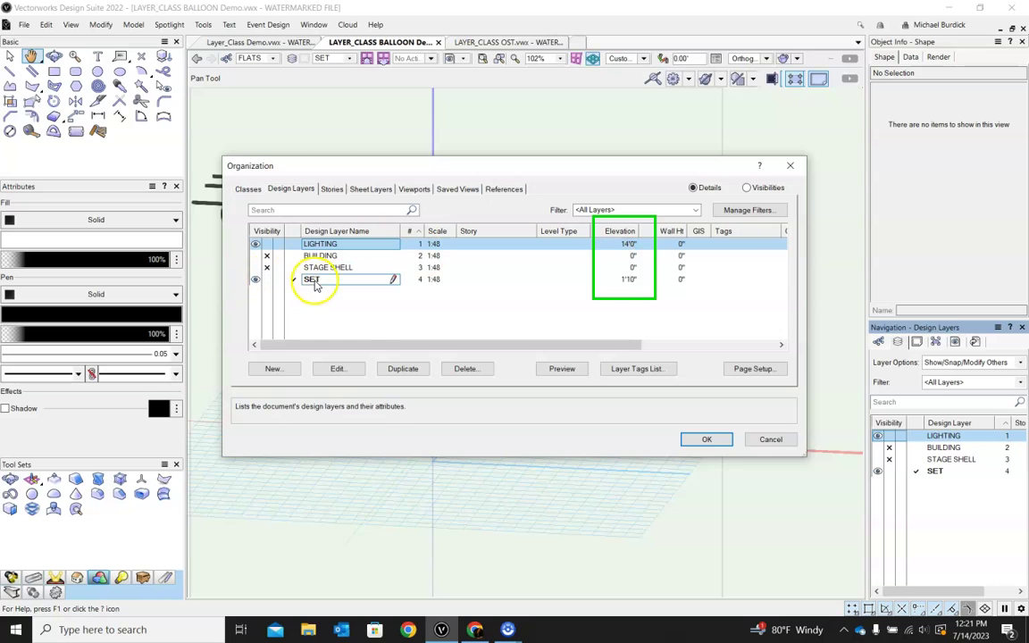
click(640, 279)
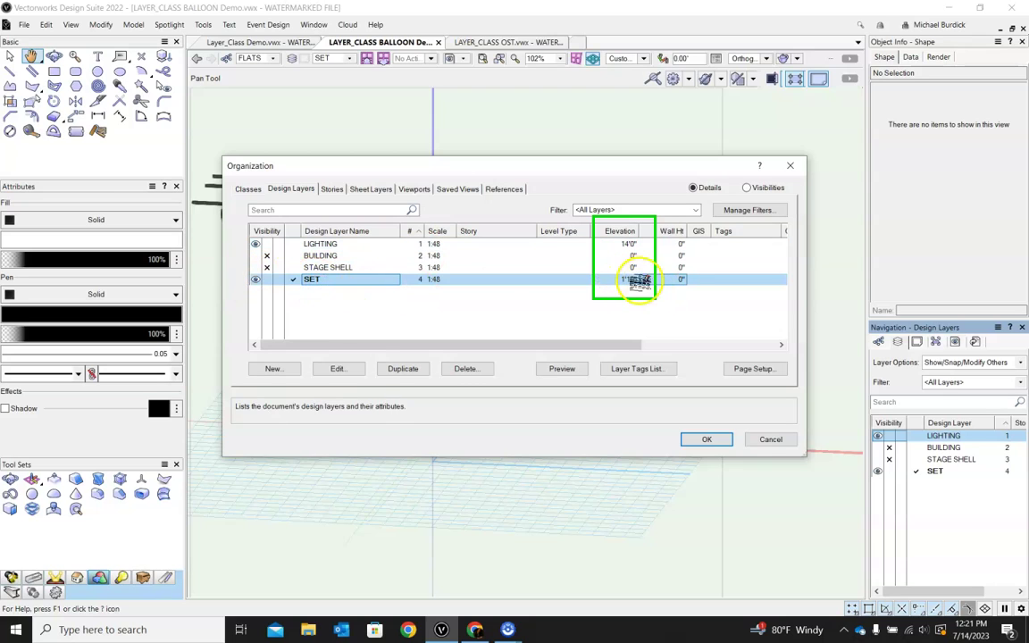
key(Return)
click(631, 284)
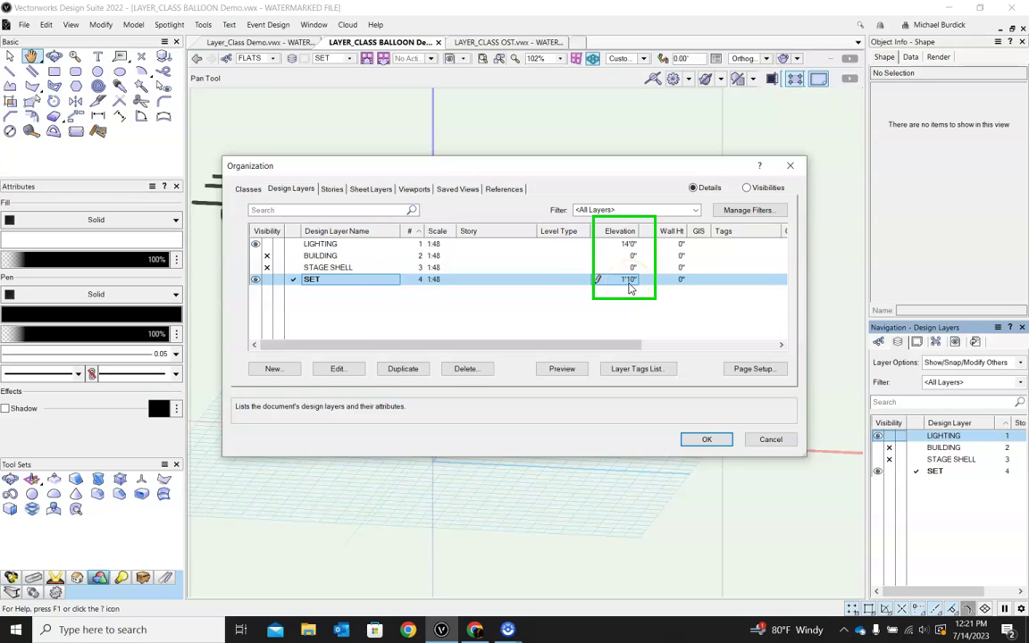
click(682, 284)
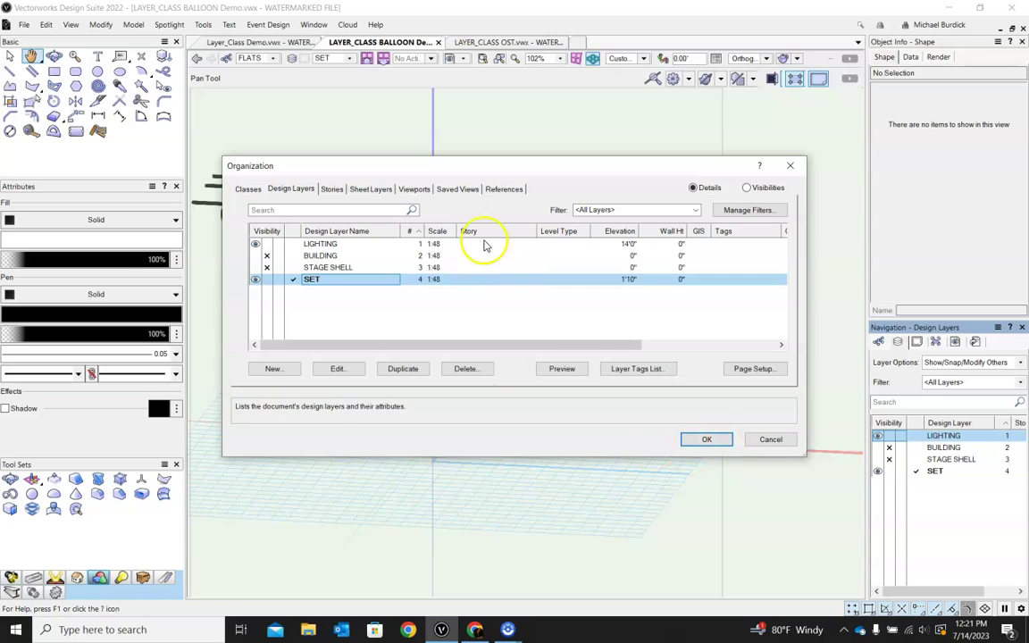
Step: Switch to the Classes tab and browse the classes from 2D Full Room to Walls On
click(247, 188)
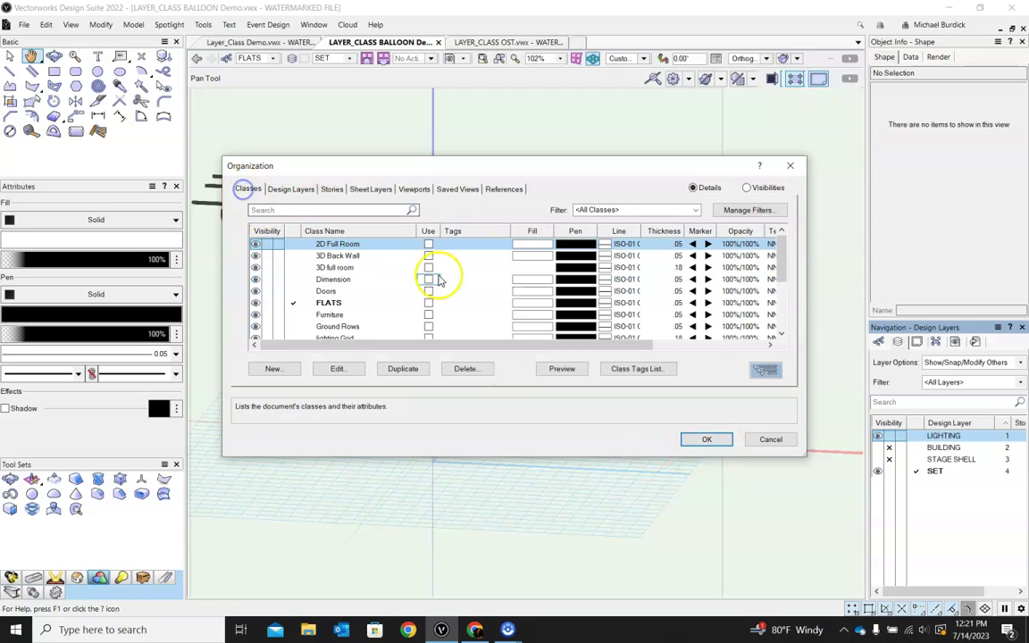
scroll(438, 279, down, 3)
scroll(451, 286, up, 3)
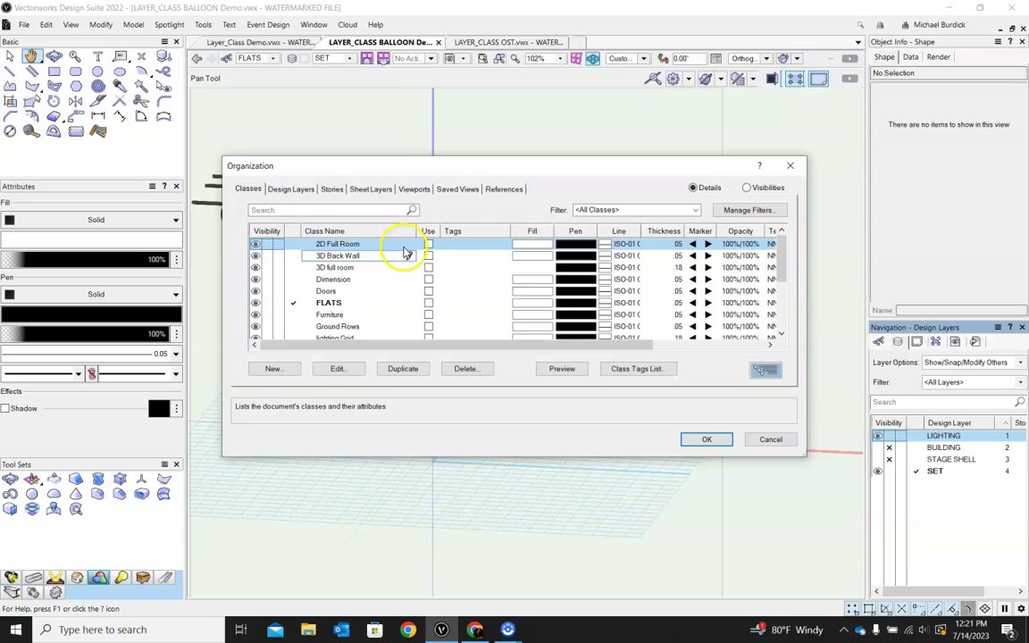
scroll(457, 269, down, 5)
scroll(447, 291, up, 5)
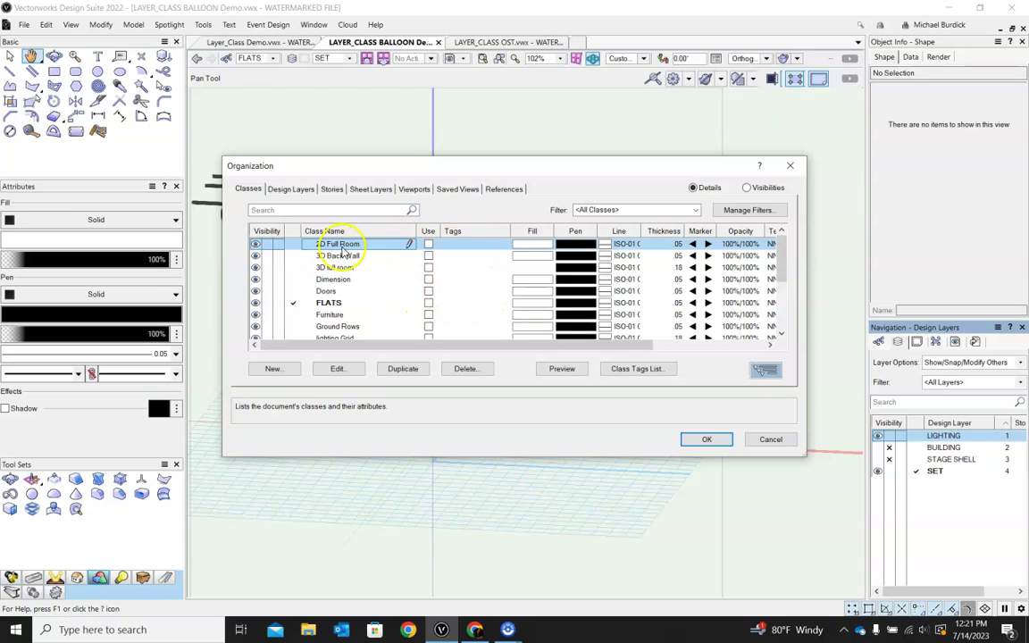
scroll(361, 257, down, 5)
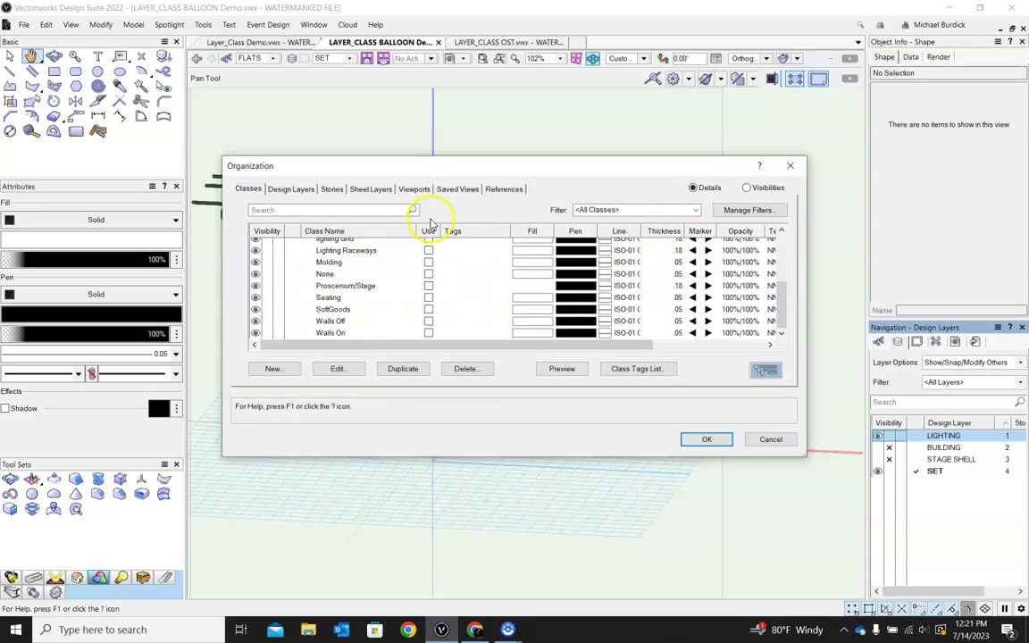
scroll(528, 259, up, 5)
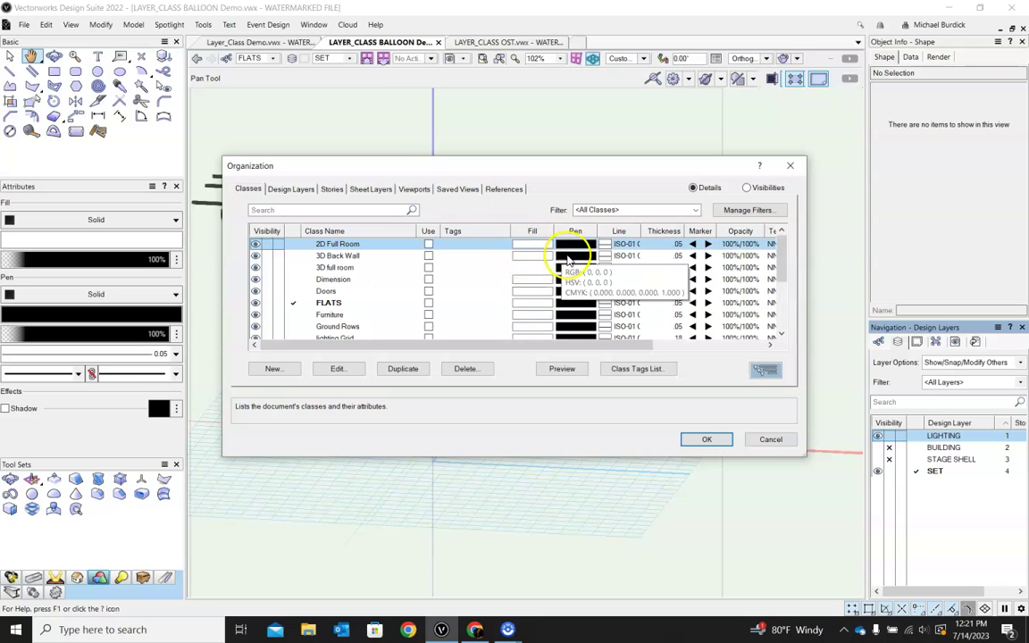
scroll(527, 273, down, 5)
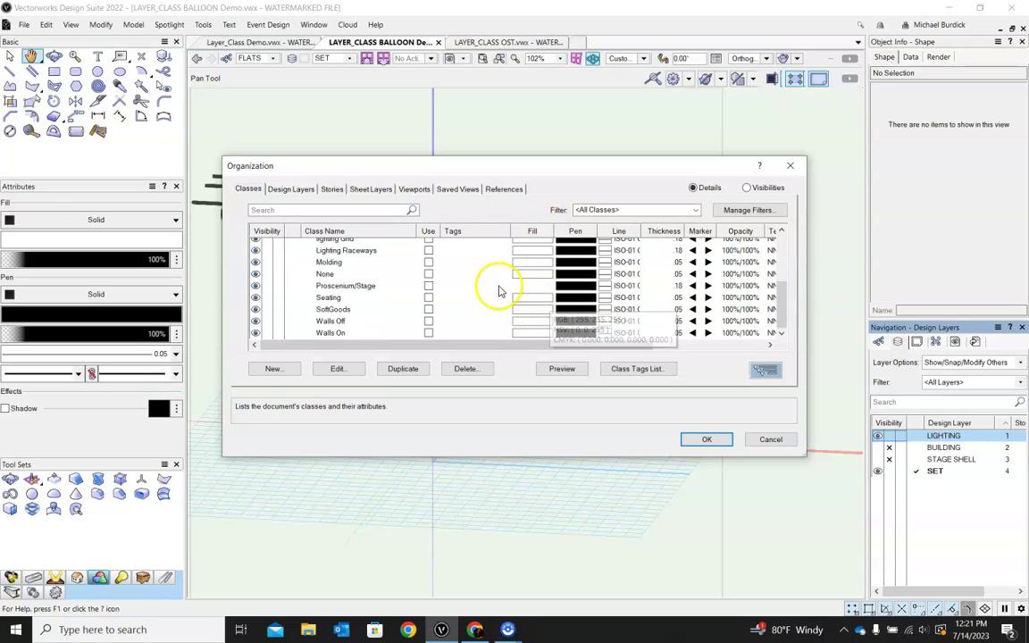
scroll(504, 293, up, 5)
scroll(533, 299, down, 5)
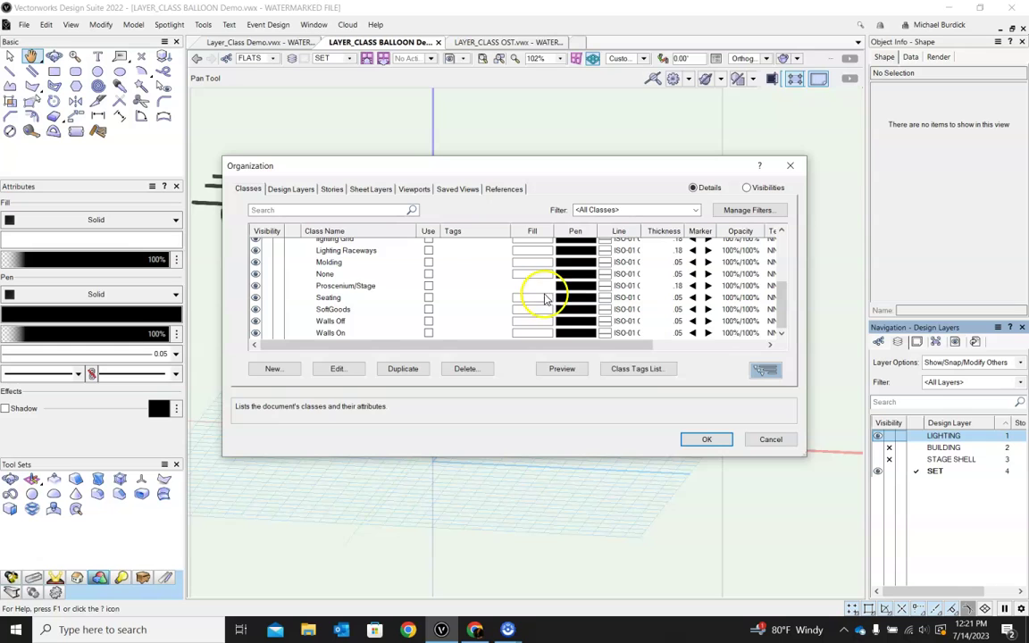
scroll(501, 287, up, 5)
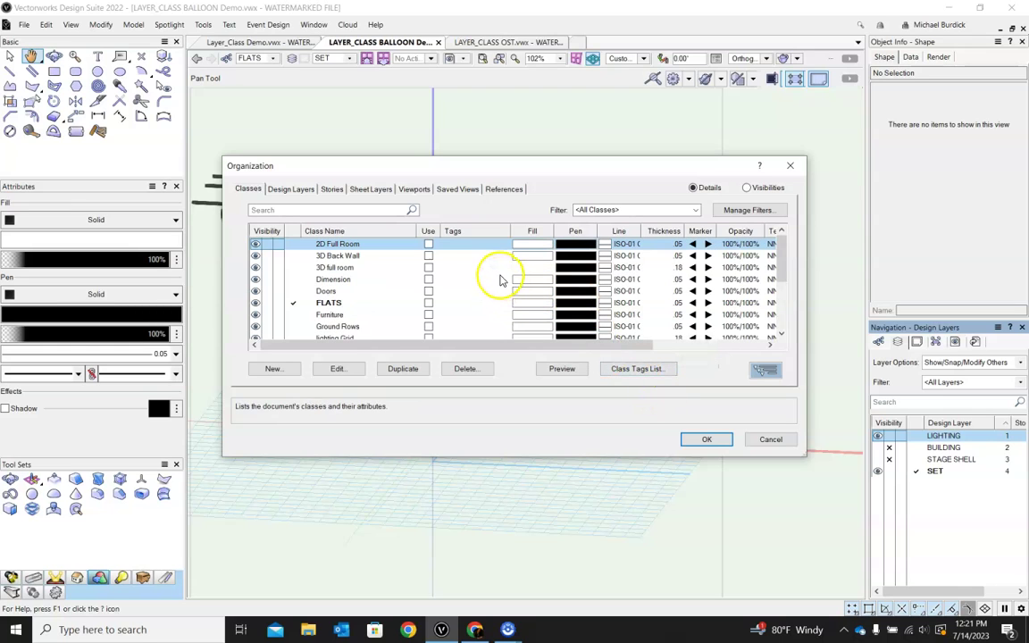
scroll(510, 268, down, 5)
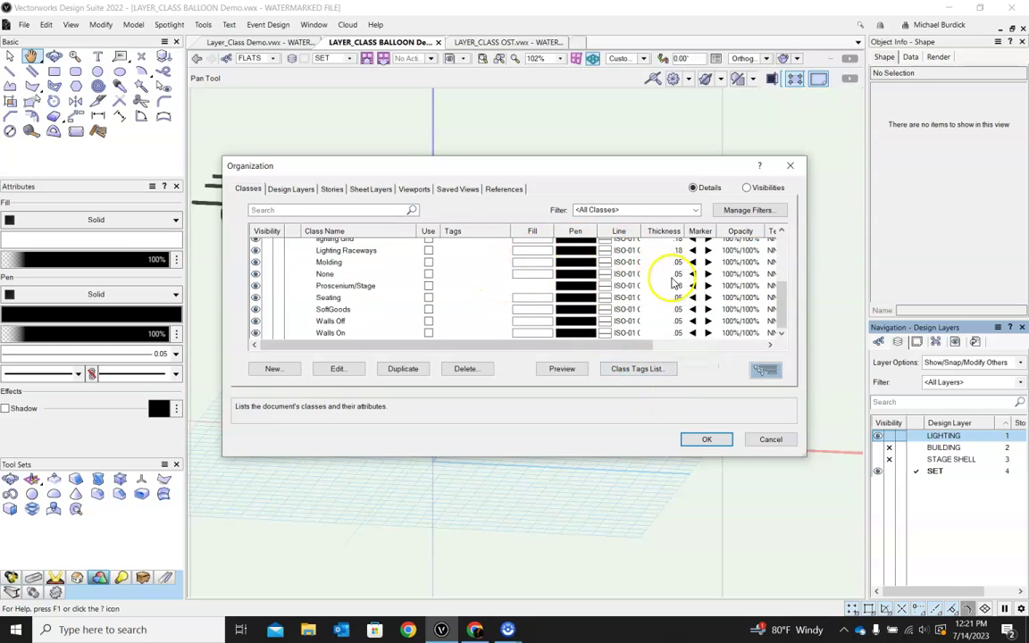
Step: Cancel the dialog, reopen class Organization, review the class list, and confirm with OK
click(779, 439)
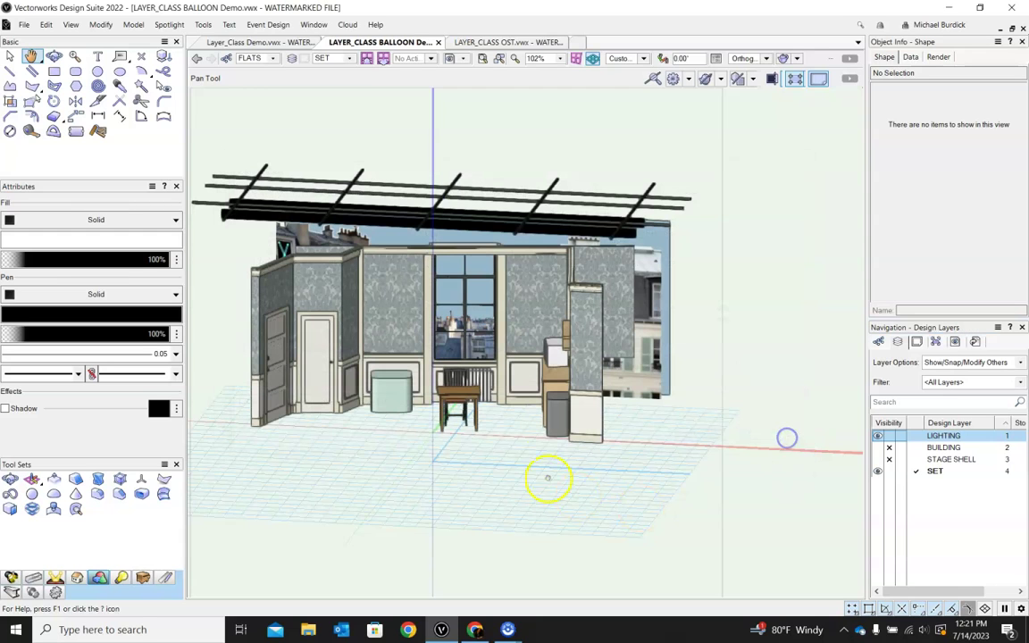
click(226, 59)
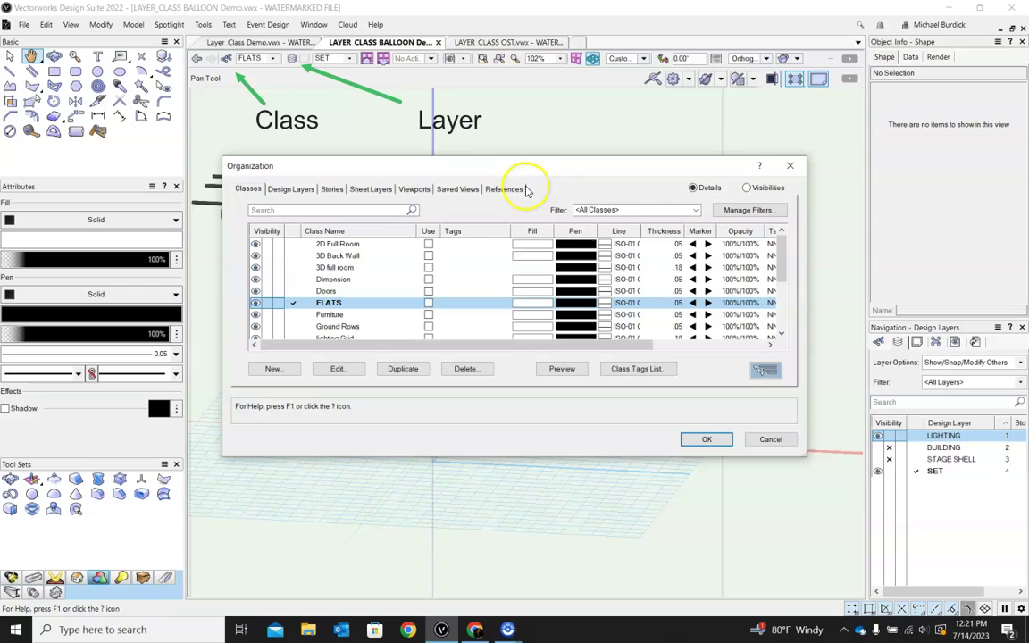
scroll(295, 308, down, 1)
scroll(295, 308, down, 2)
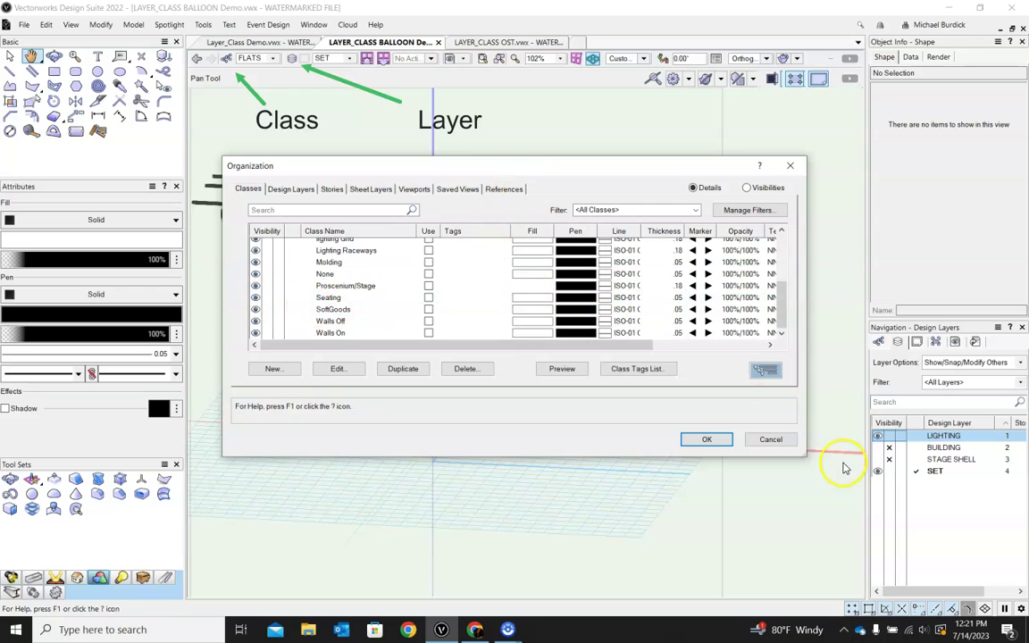
click(712, 438)
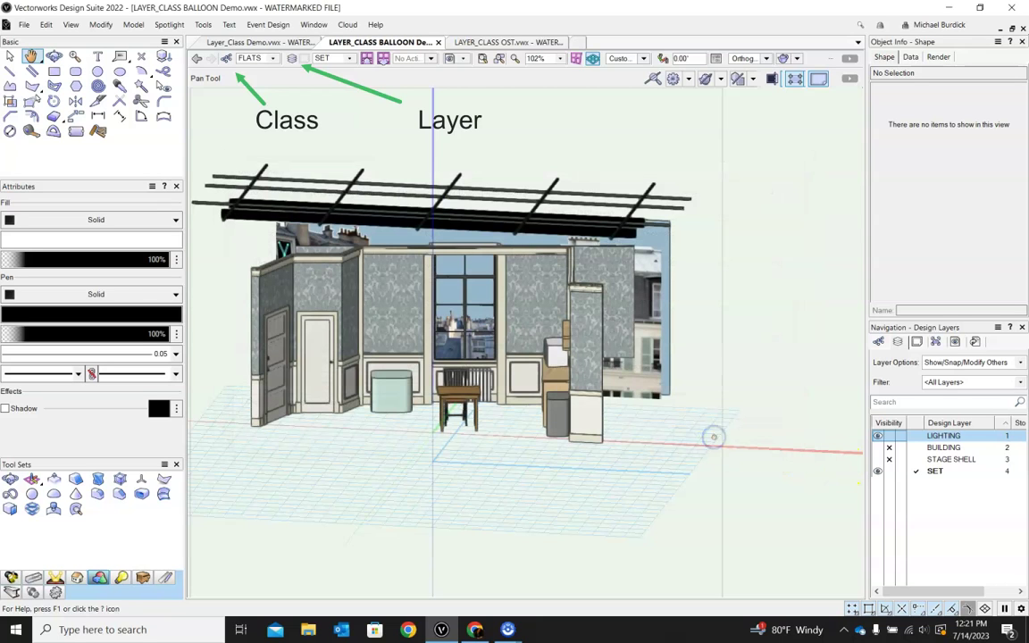
Step: Drag SET above LIGHTING and back in Design Layers, then cancel to keep the original order
click(293, 59)
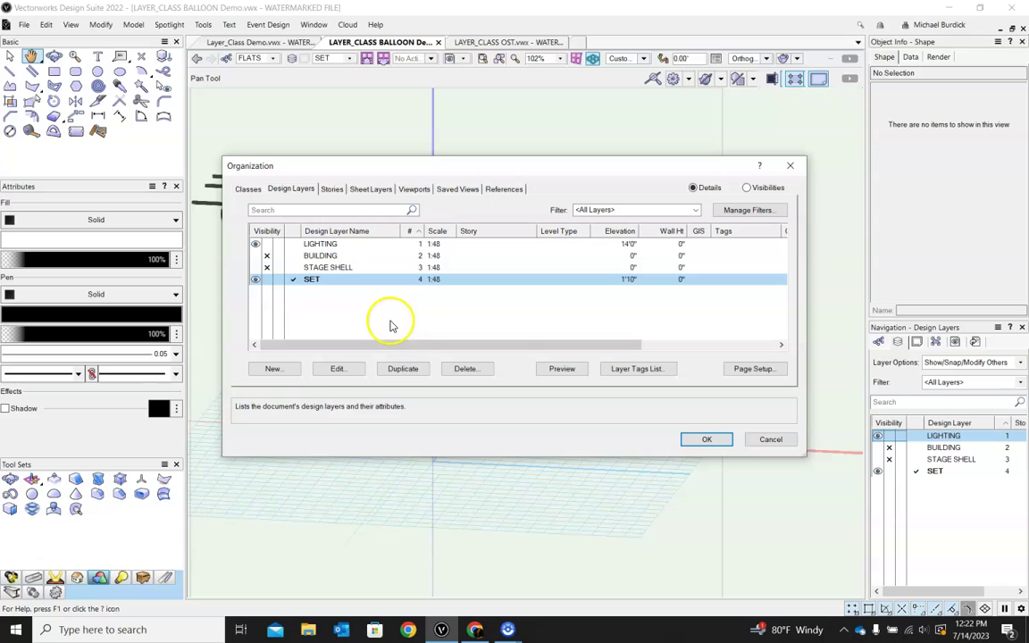
click(339, 282)
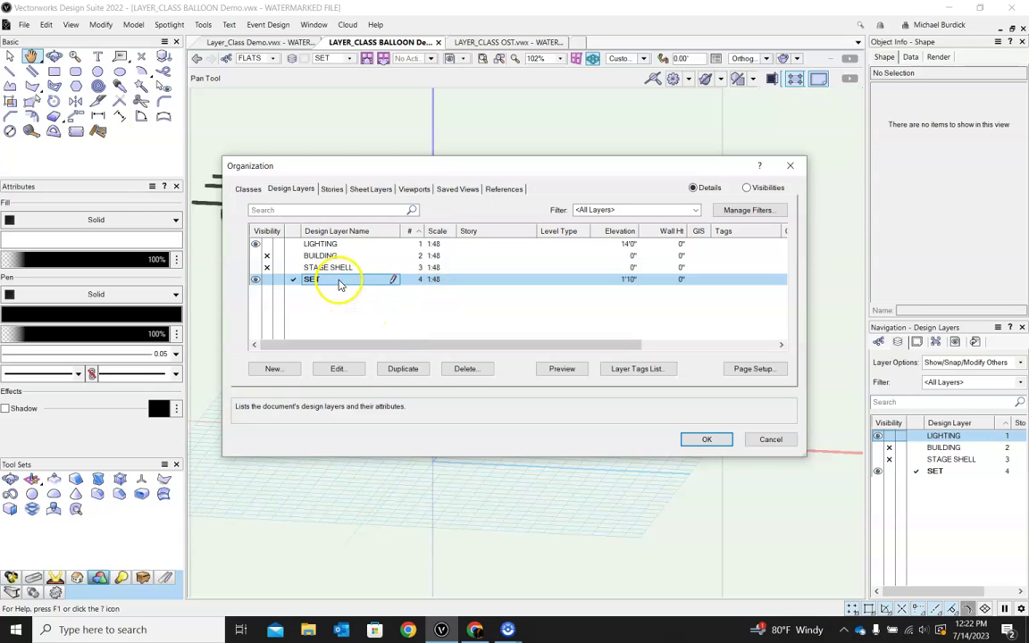
key(Escape)
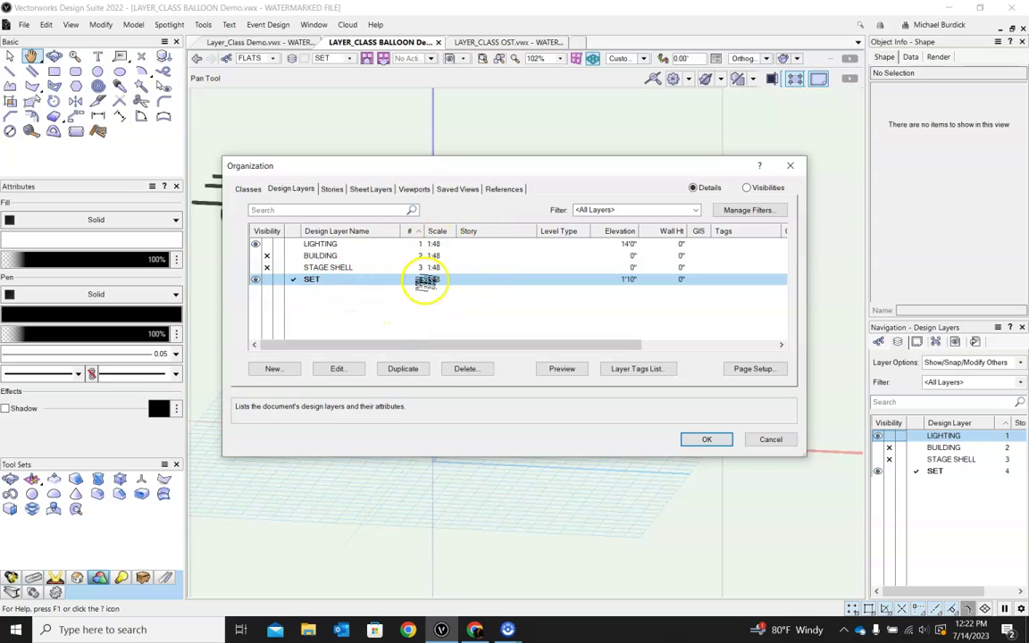
drag(419, 279, 419, 240)
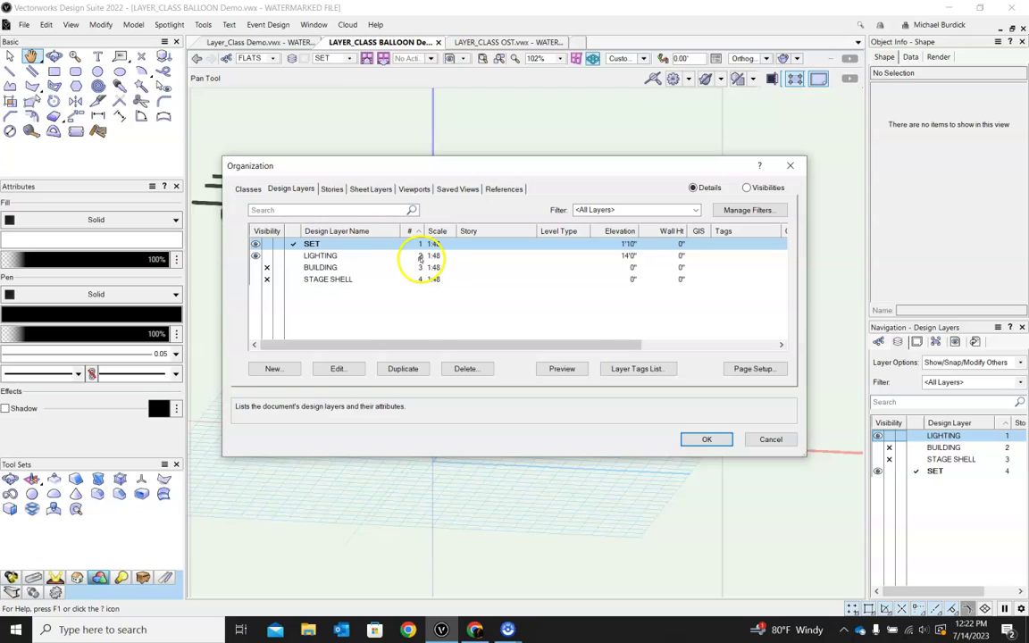
drag(415, 256, 417, 240)
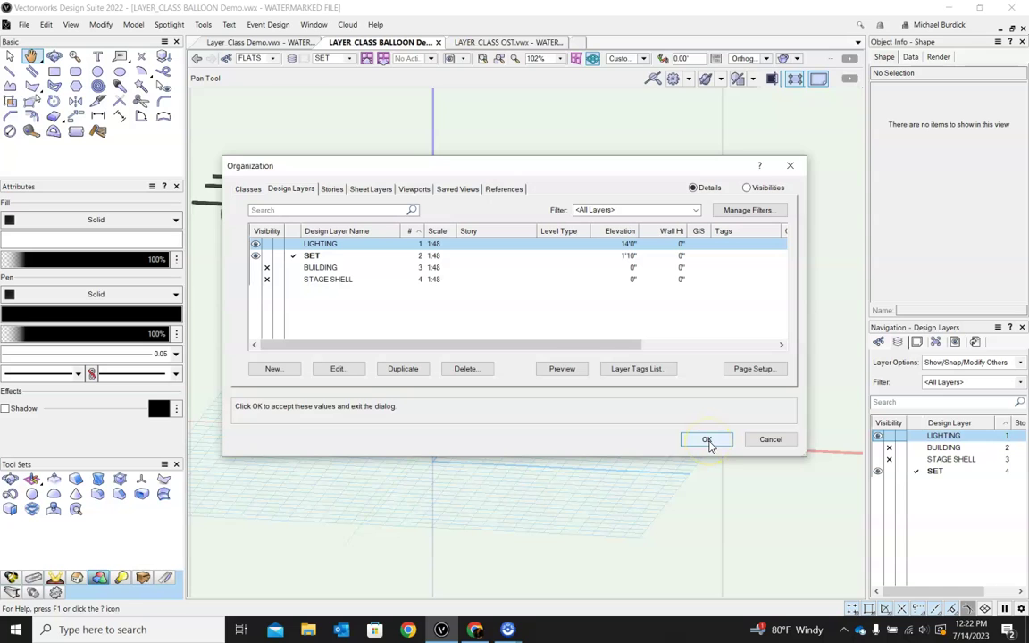
click(772, 439)
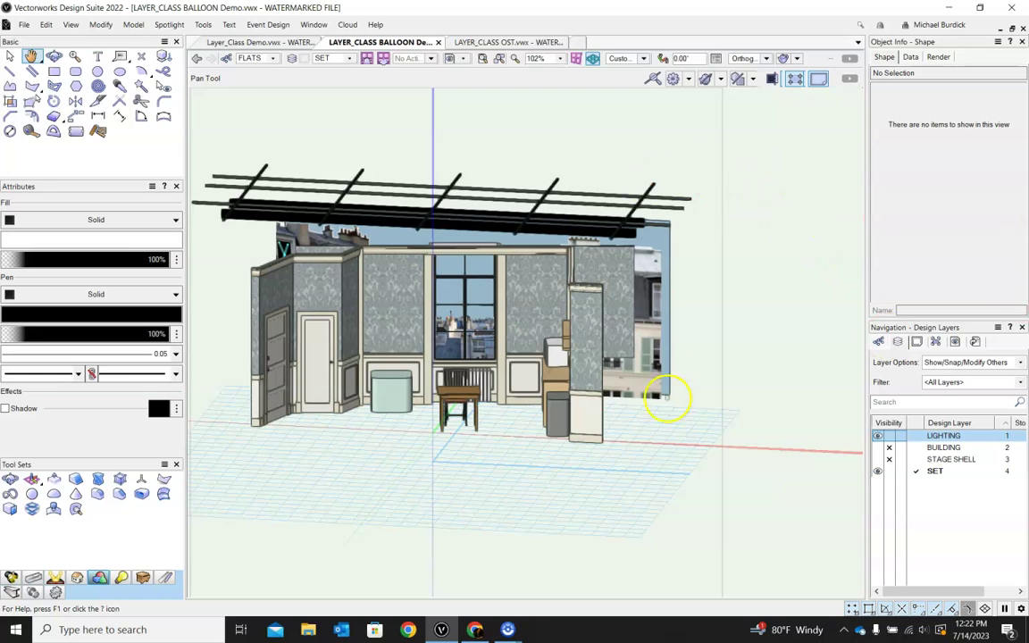
Step: Show BUILDING and STAGE SHELL, orbiting to raised views of the stage and seating
scroll(759, 356, down, 4)
mouse_move(751, 357)
ctrl+middle_down()
mouse_move(774, 351)
mouse_move(725, 305)
mouse_move(755, 344)
ctrl+middle_up()
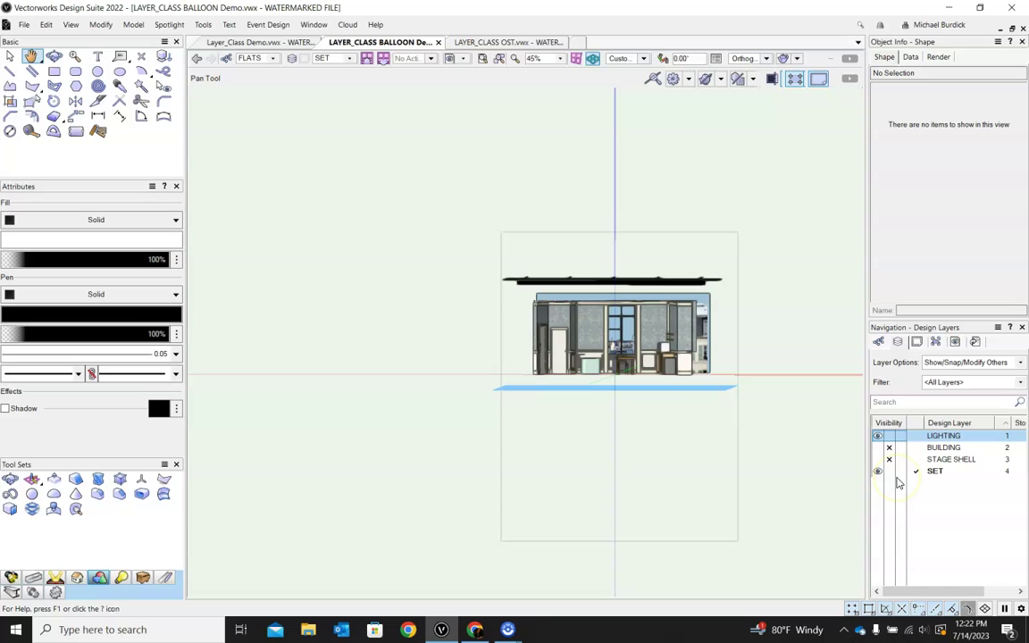
click(878, 447)
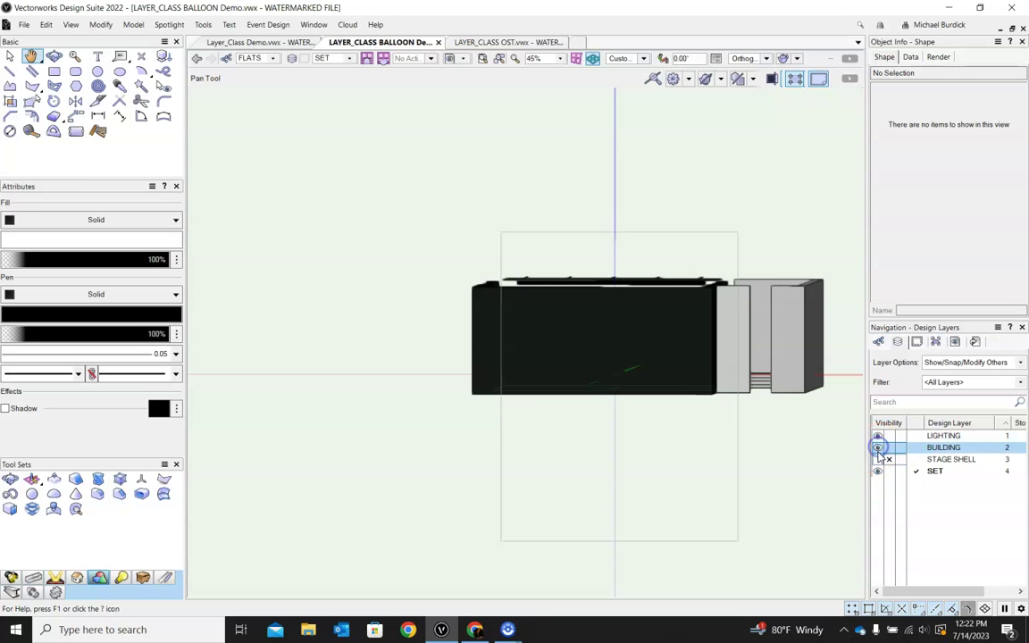
click(878, 459)
ctrl+middle_drag(708, 253, 680, 435)
scroll(646, 242, up, 6)
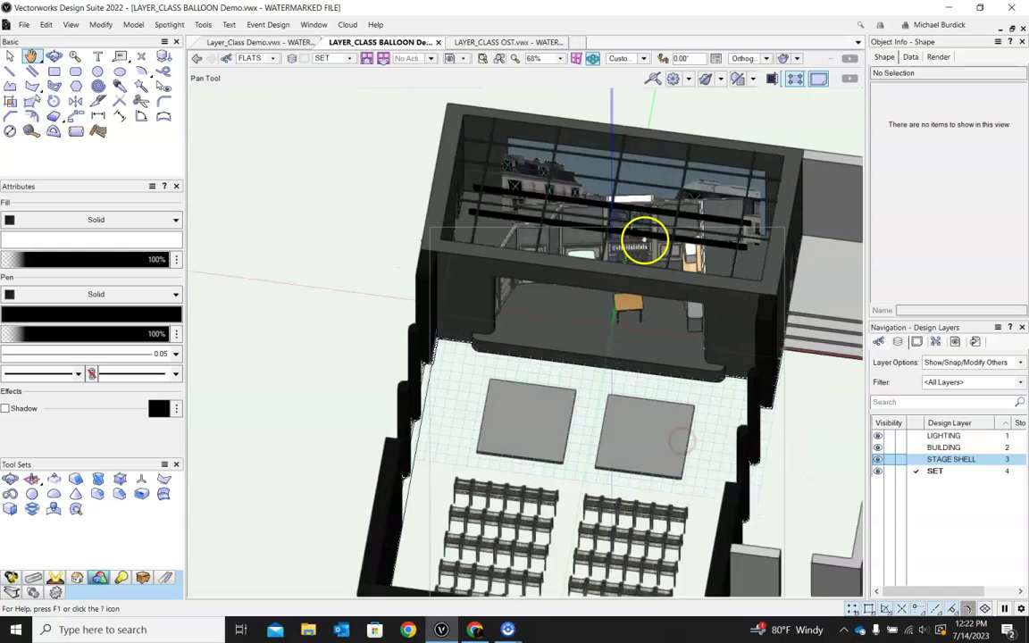
scroll(716, 259, down, 8)
ctrl+middle_drag(716, 258, 774, 386)
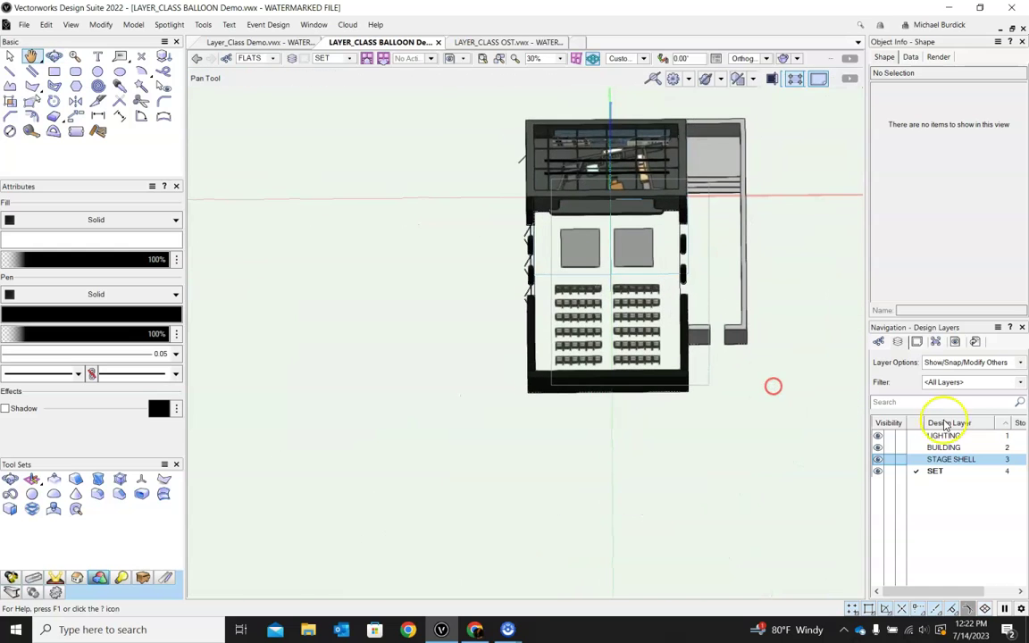
Step: Toggle STAGE SHELL, BUILDING and LIGHTING off and back on to compare, then orbit into perspective
click(889, 460)
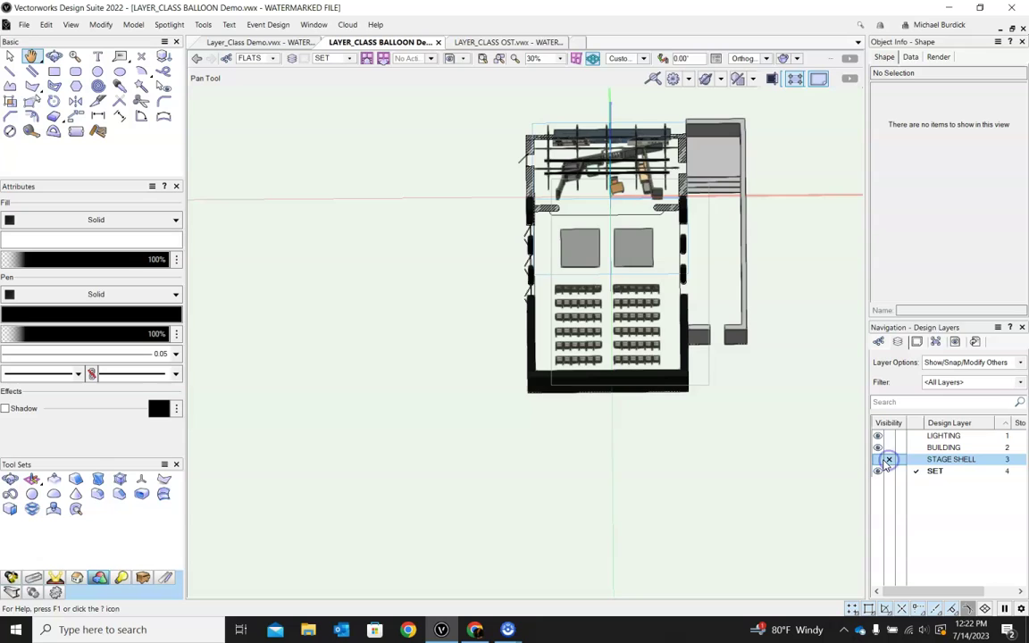
click(878, 460)
click(889, 448)
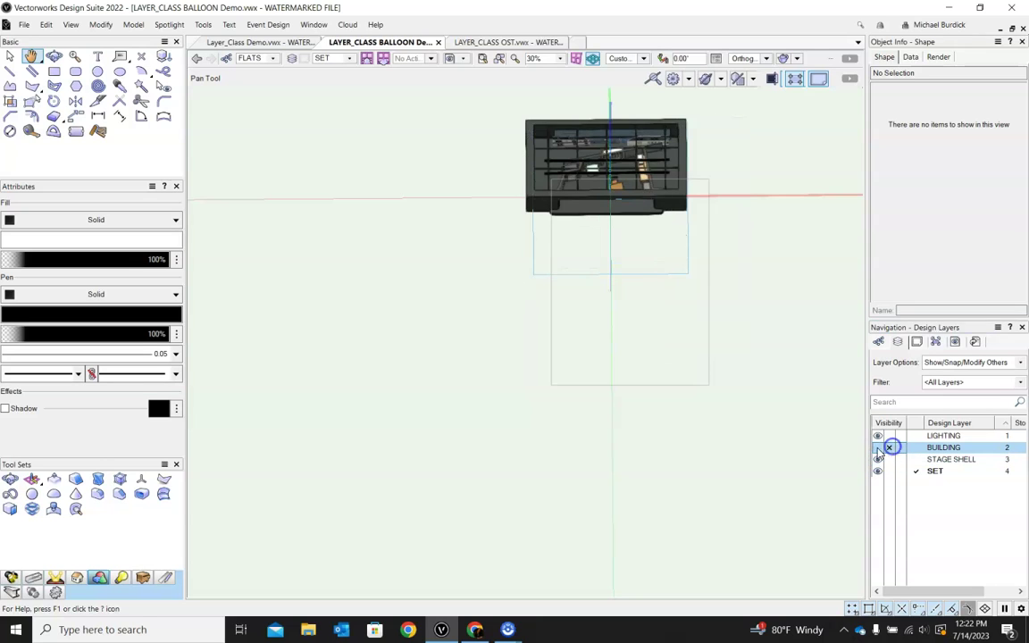
click(877, 447)
click(889, 435)
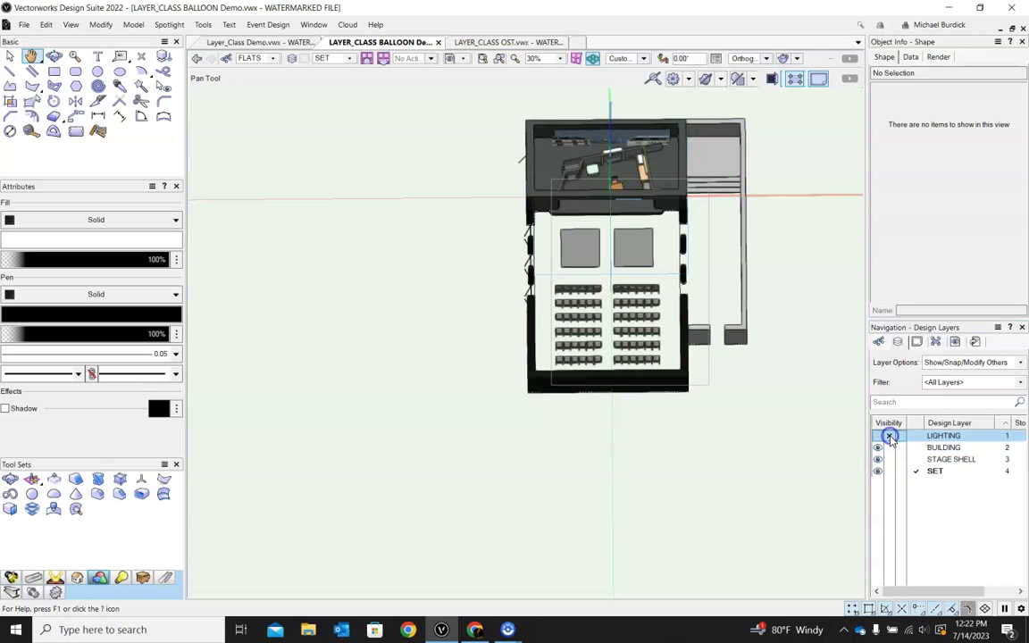
click(877, 435)
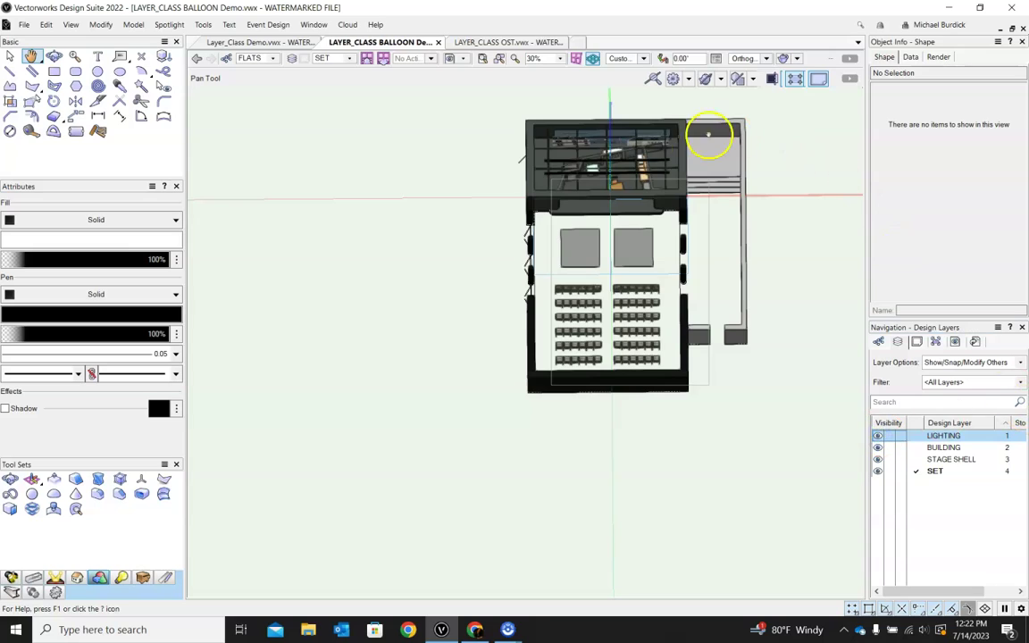
scroll(570, 196, up, 5)
scroll(570, 292, down, 2)
shift+middle_drag(570, 292, 721, 228)
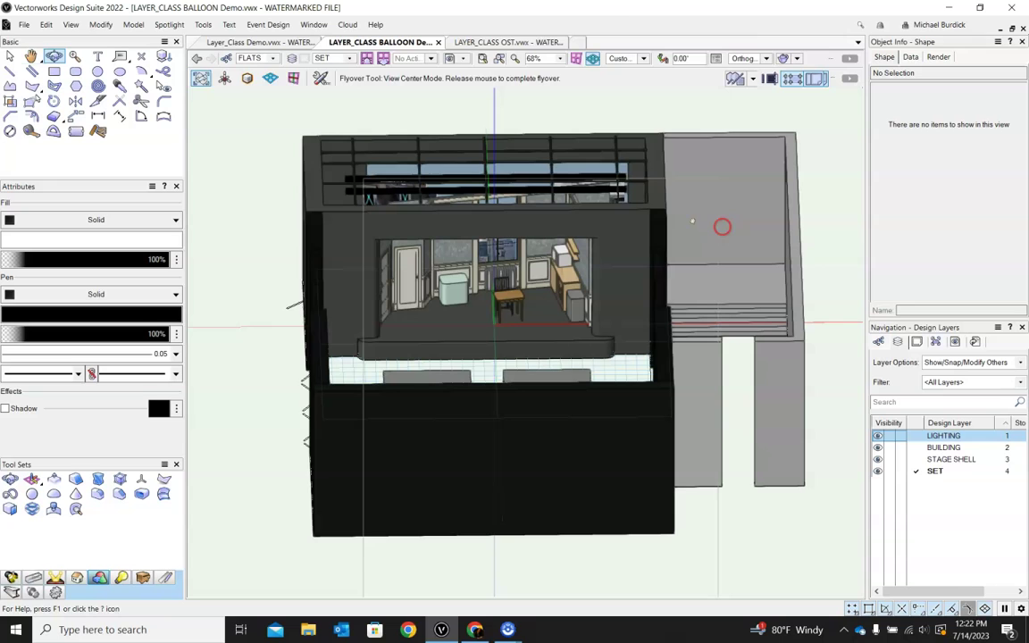
Step: Switch to Normal Perspective, orbit, and select the front wall to reveal its 3D Back Wall class
click(750, 58)
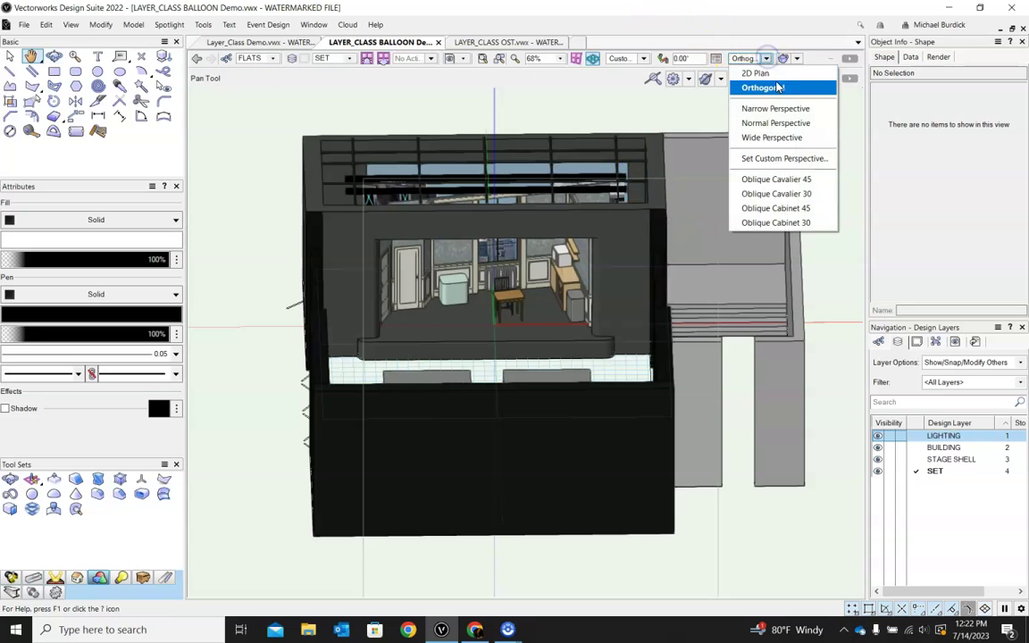
click(778, 124)
scroll(608, 229, down, 3)
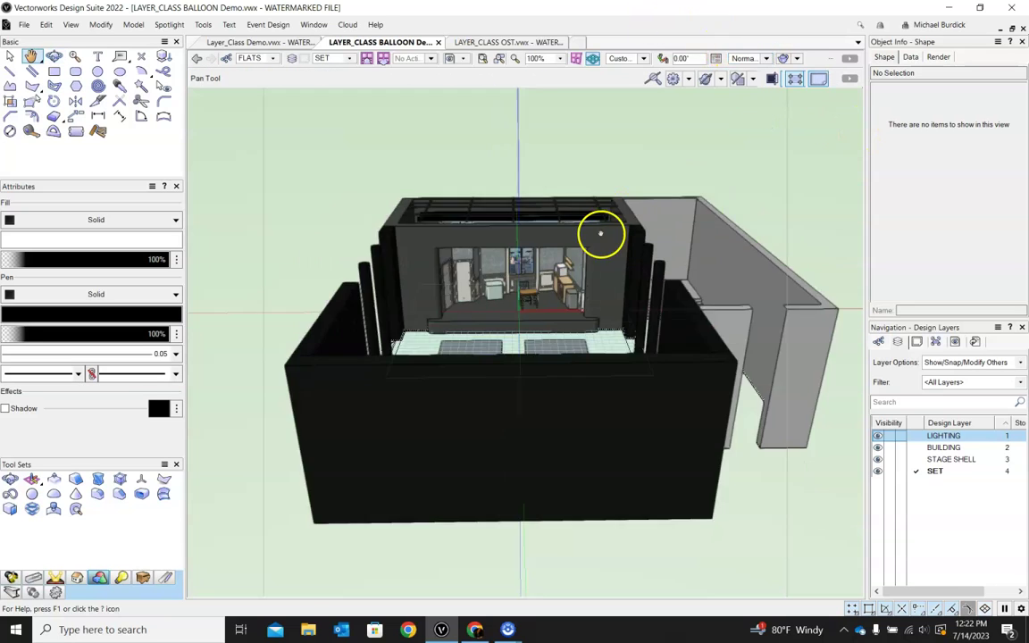
scroll(625, 229, up, 3)
shift+middle_drag(650, 370, 558, 417)
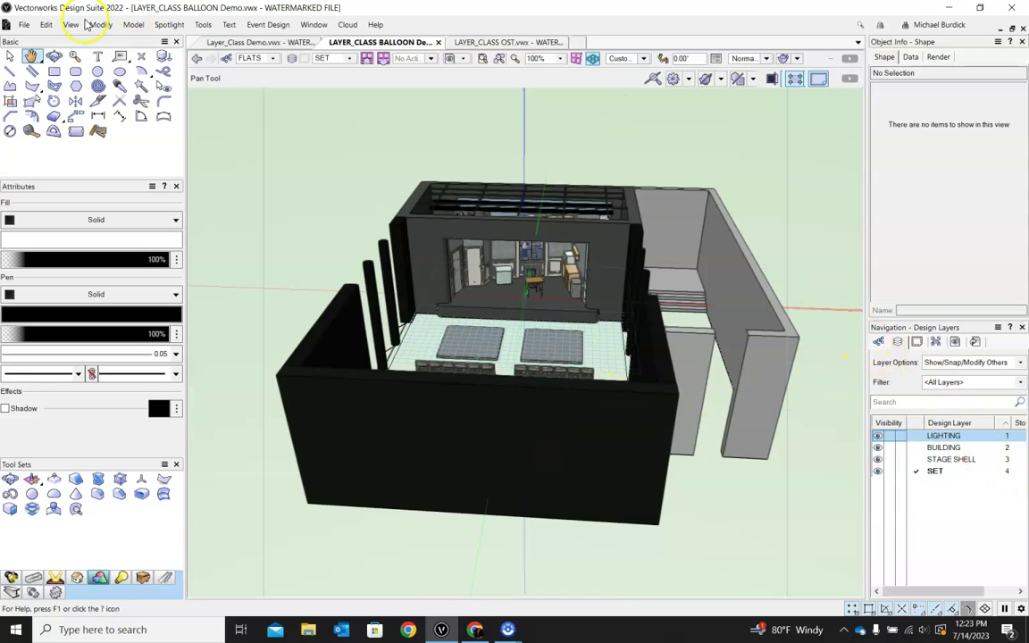
click(10, 56)
click(414, 403)
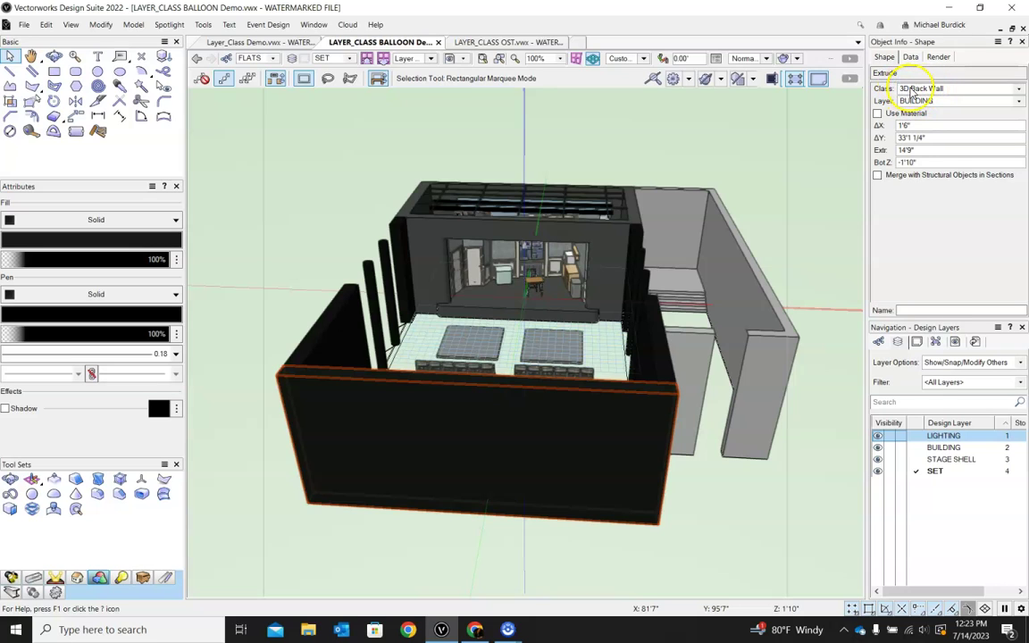
Step: Hide the 3D Back Wall class and orbit to a front-on view of the stage
click(879, 343)
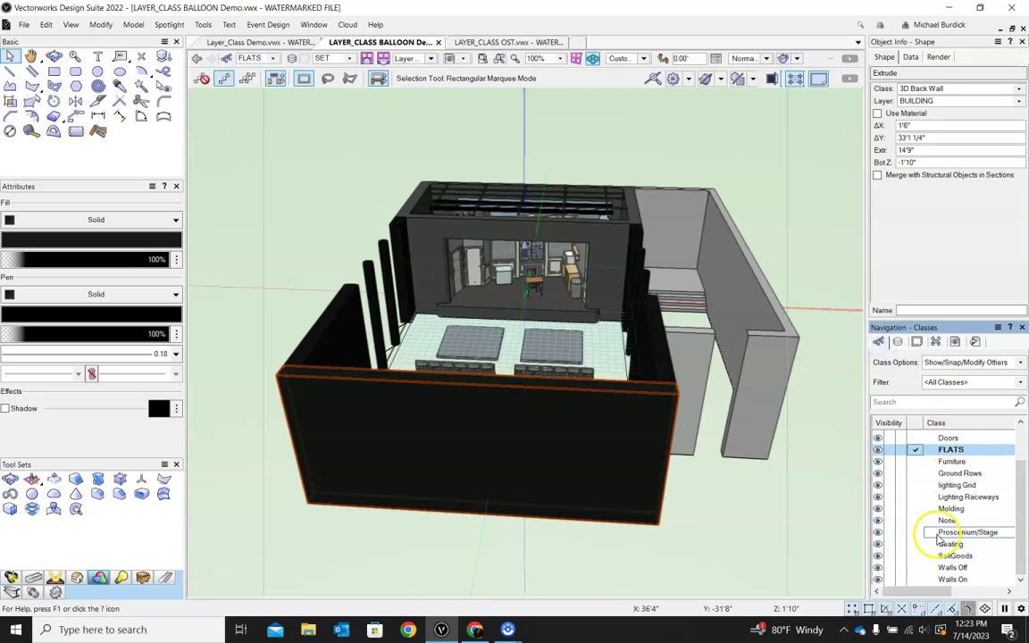
scroll(914, 496, up, 2)
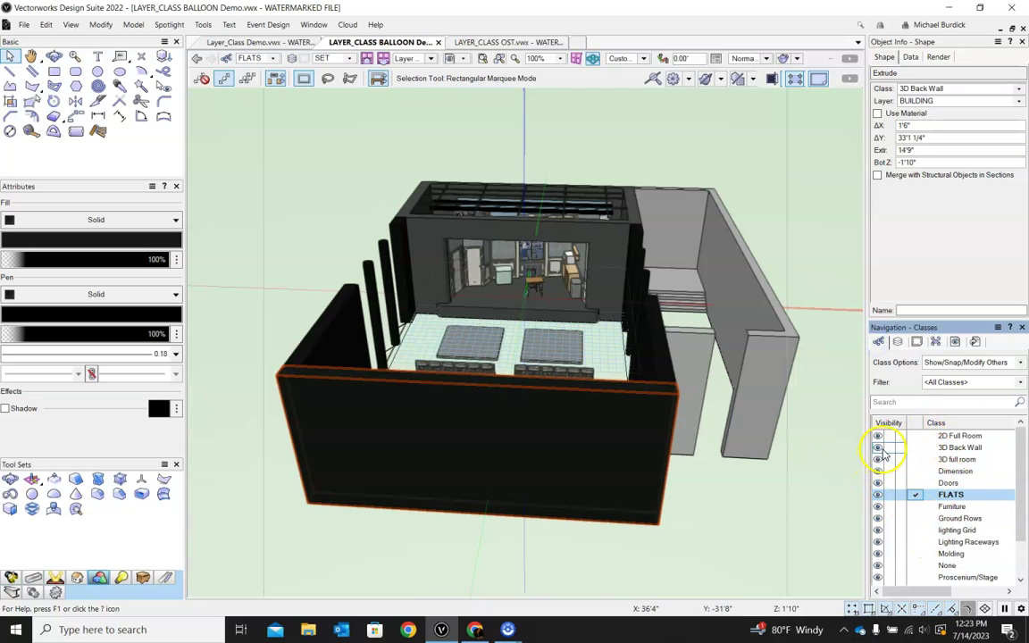
click(888, 449)
ctrl+middle_drag(734, 420, 636, 441)
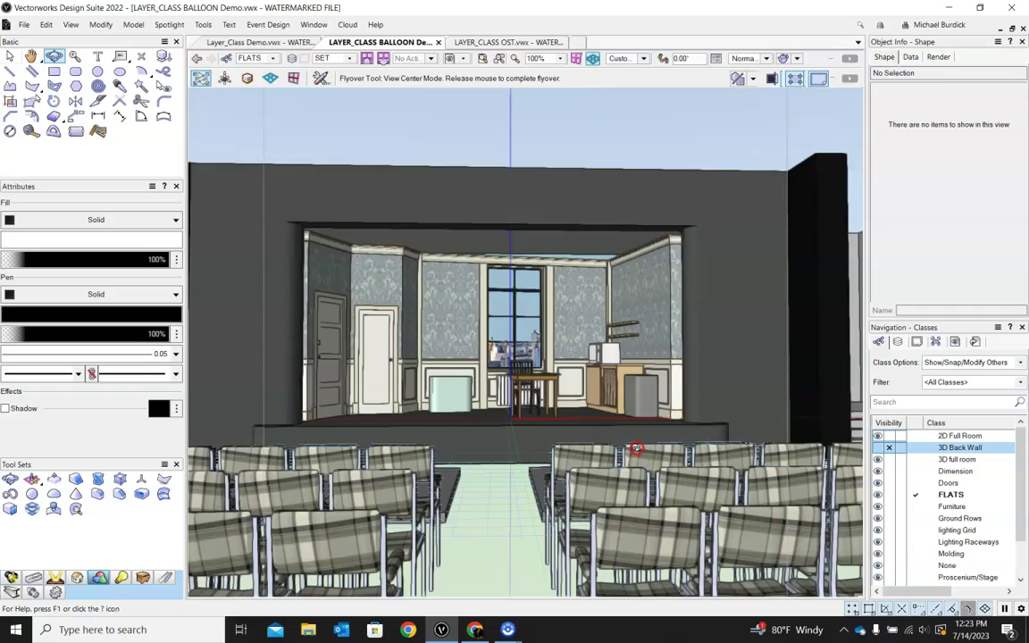
drag(636, 449, 710, 444)
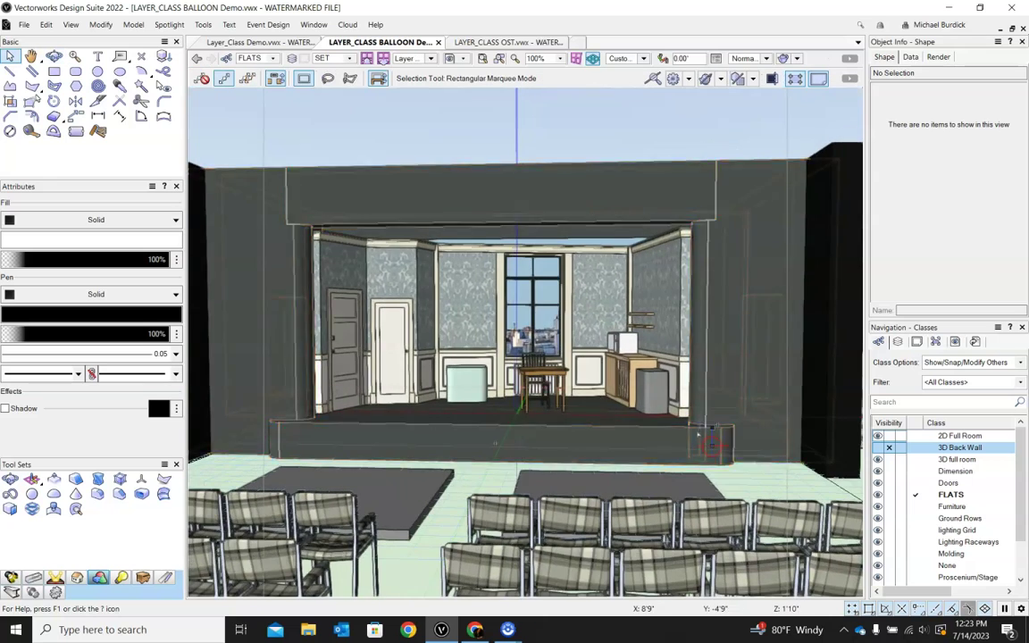
Step: Hide the BUILDING design layer
scroll(710, 437, down, 5)
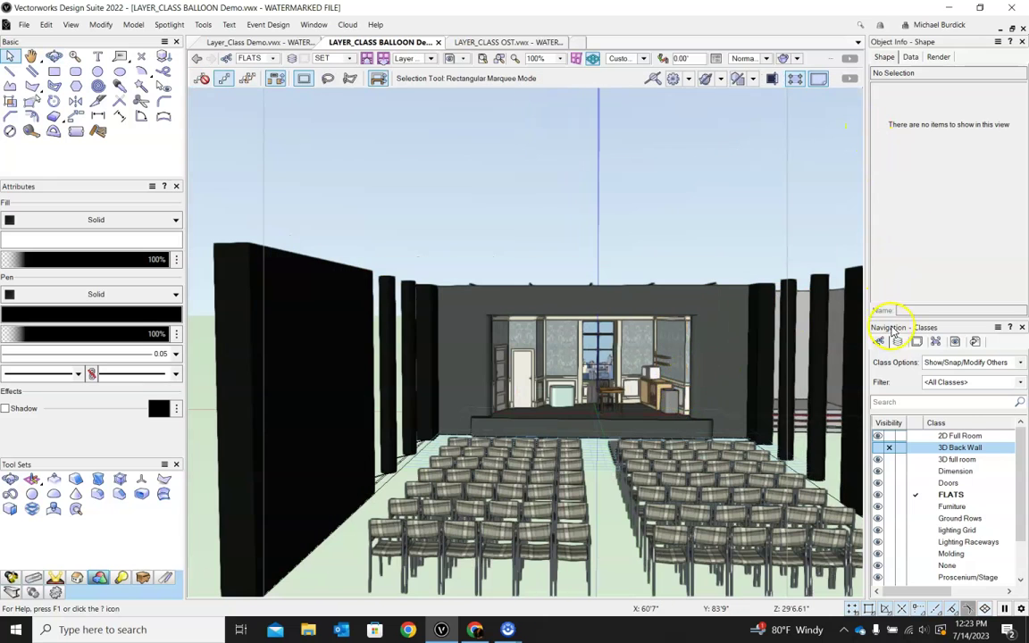
click(898, 342)
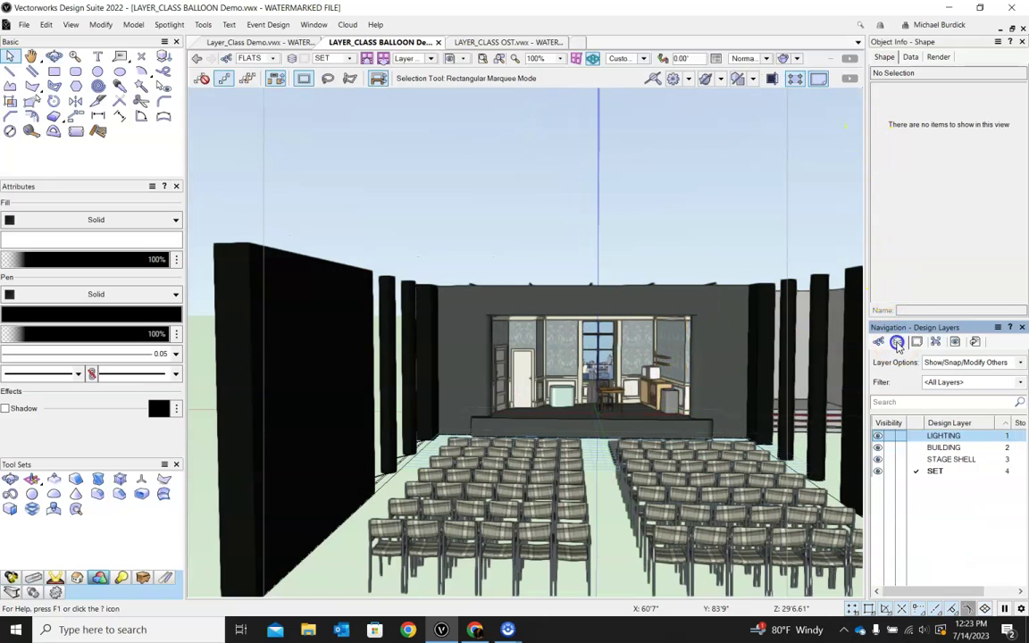
click(888, 448)
Step: Turn the BUILDING layer back on and tilt to a high angled overview of the theatre
scroll(706, 355, up, 2)
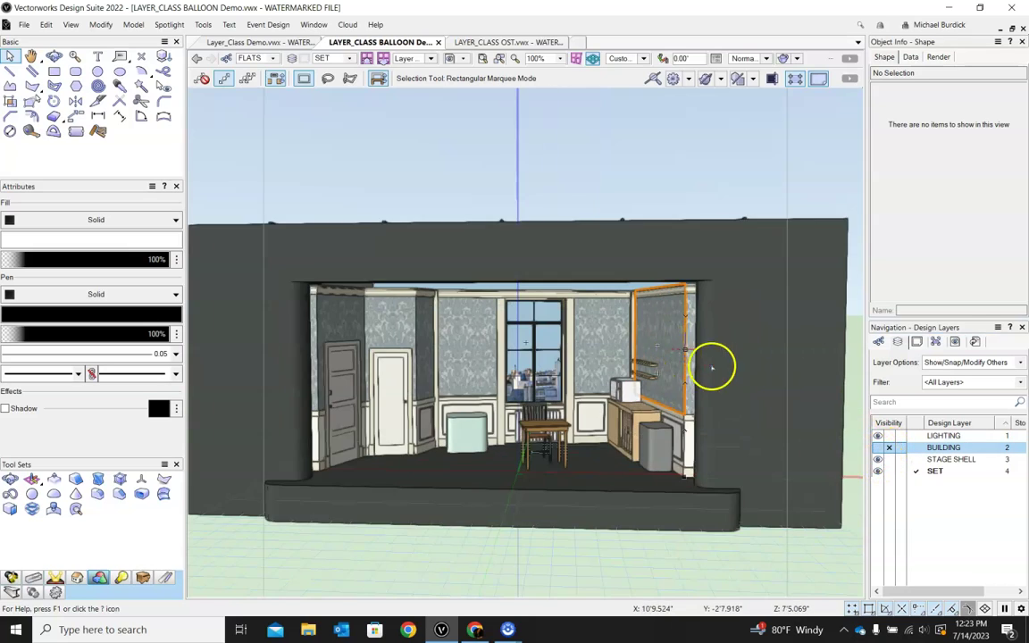
shift+middle_drag(715, 363, 777, 422)
click(878, 448)
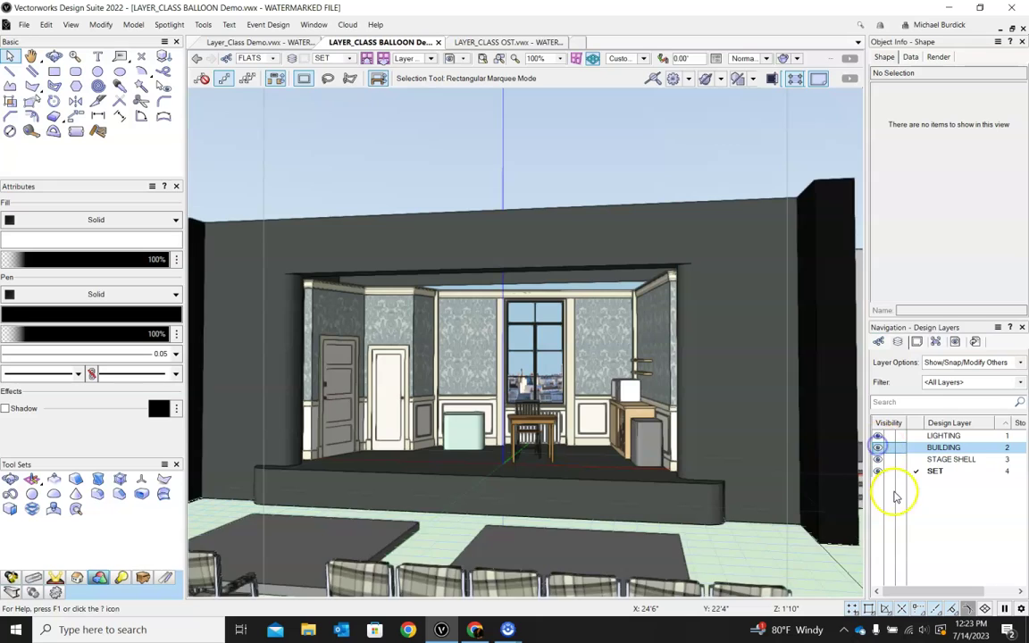
scroll(528, 340, down, 4)
shift+middle_drag(451, 308, 628, 503)
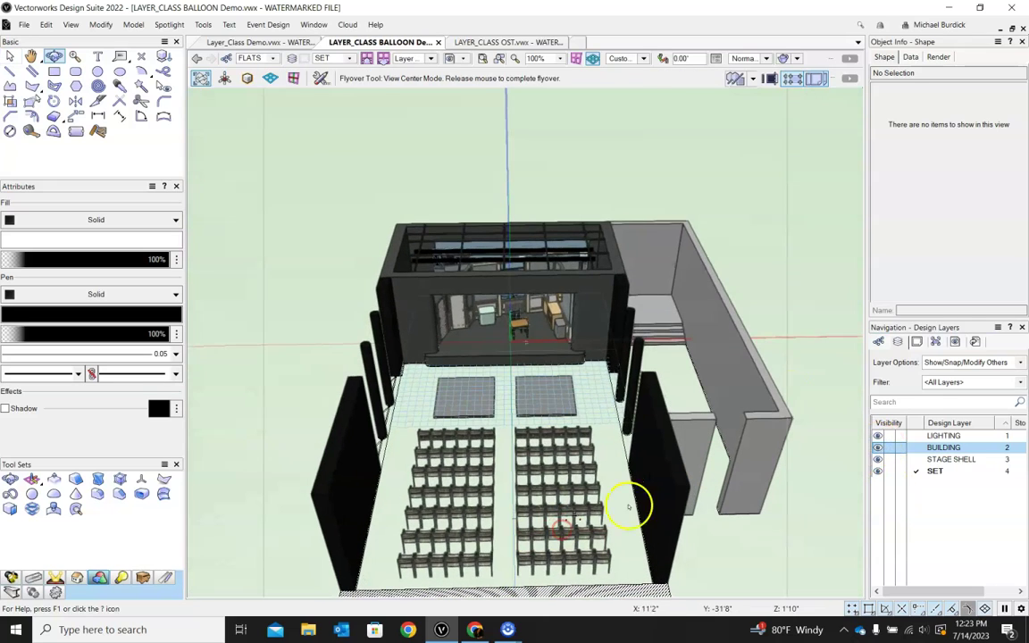
scroll(603, 506, up, 2)
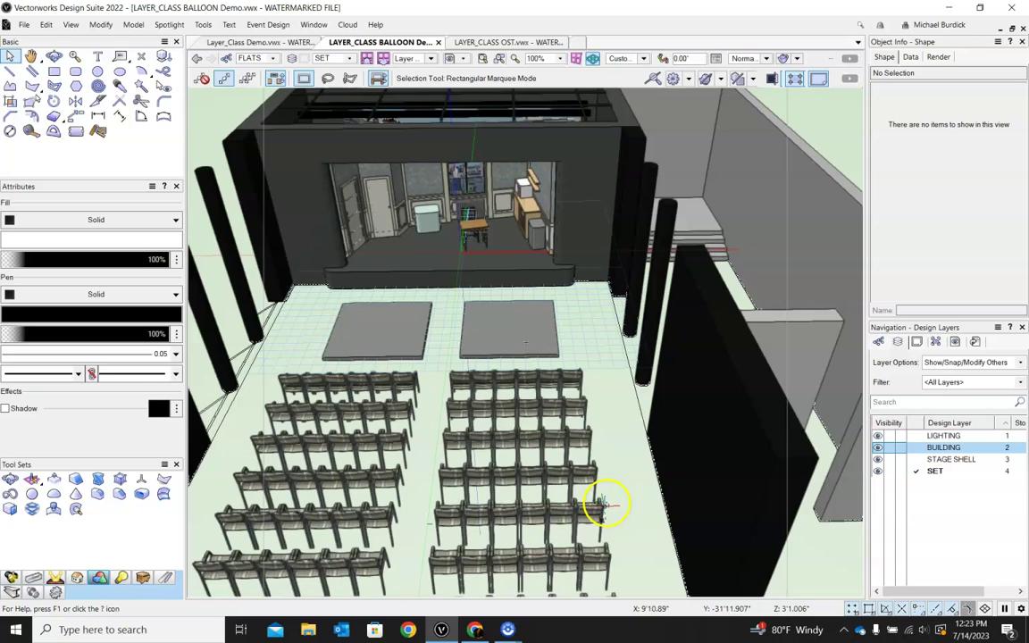
scroll(505, 427, up, 2)
scroll(586, 402, down, 4)
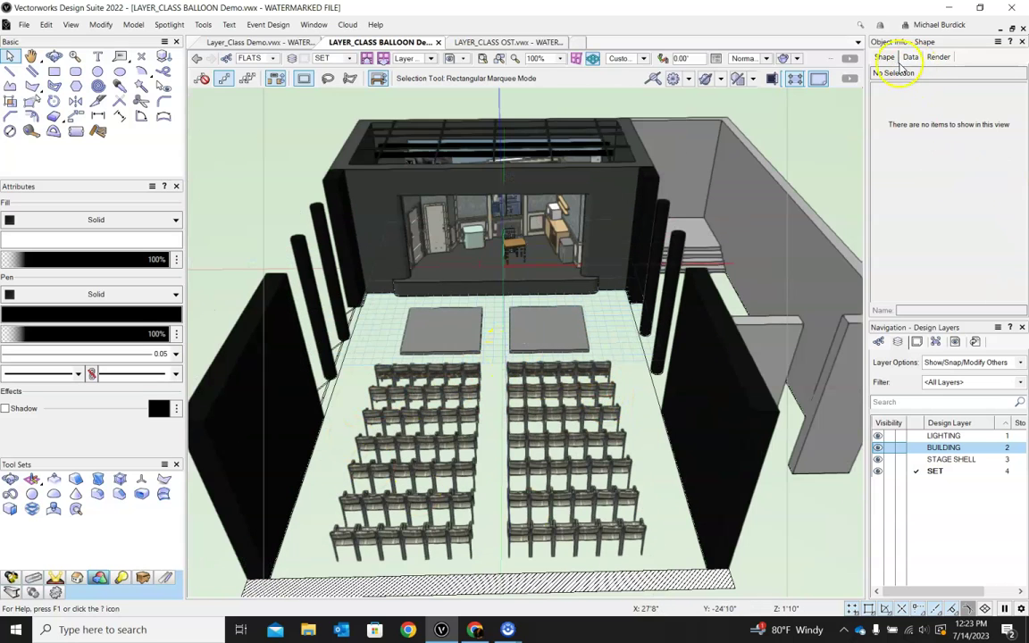
Step: Hide the Seating class to remove the audience chairs
click(879, 343)
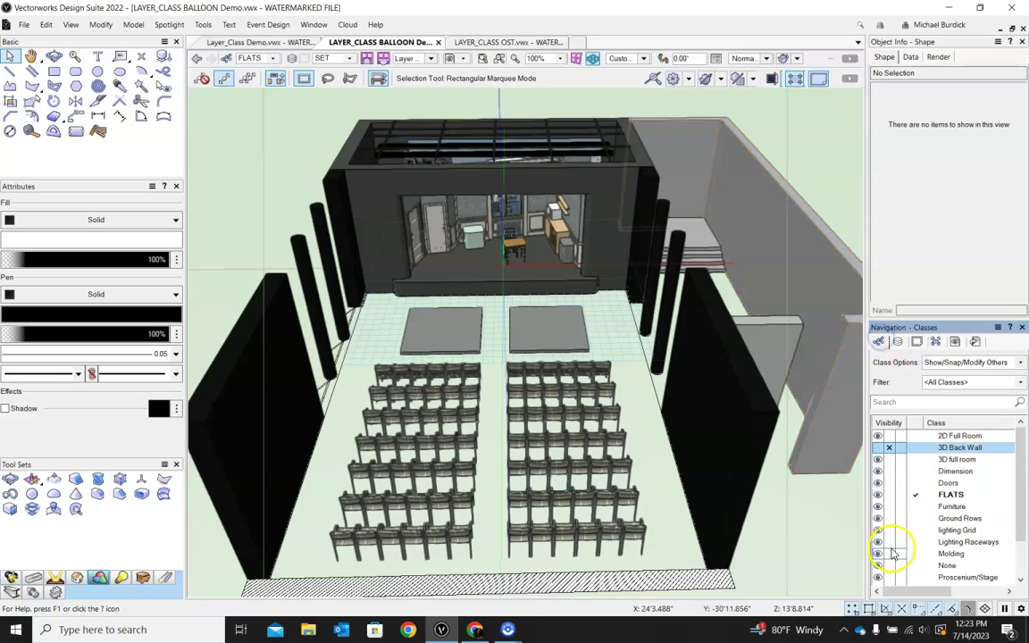
scroll(947, 475, down, 2)
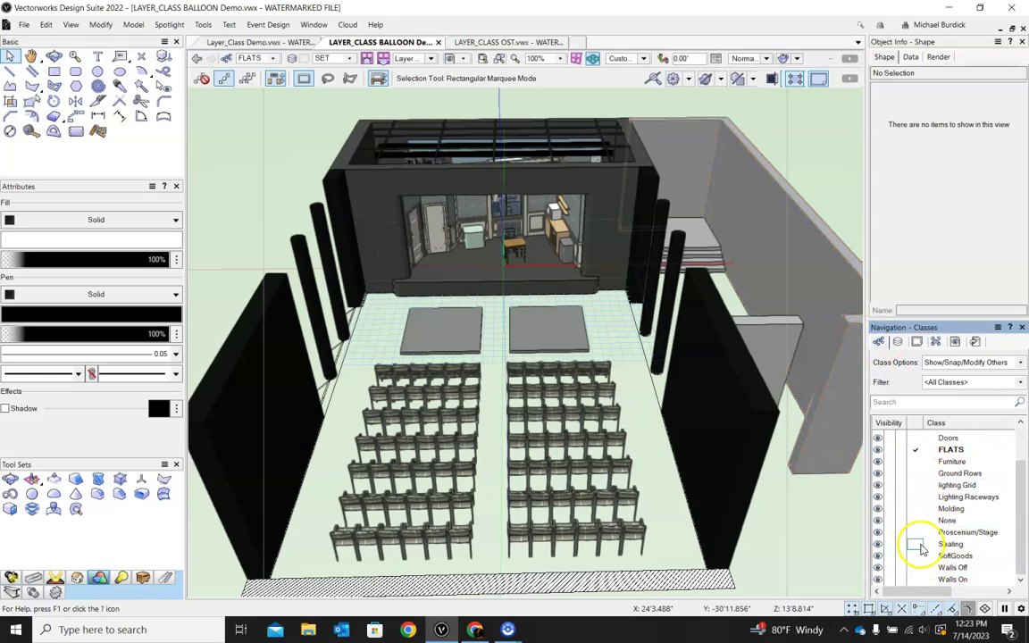
click(889, 544)
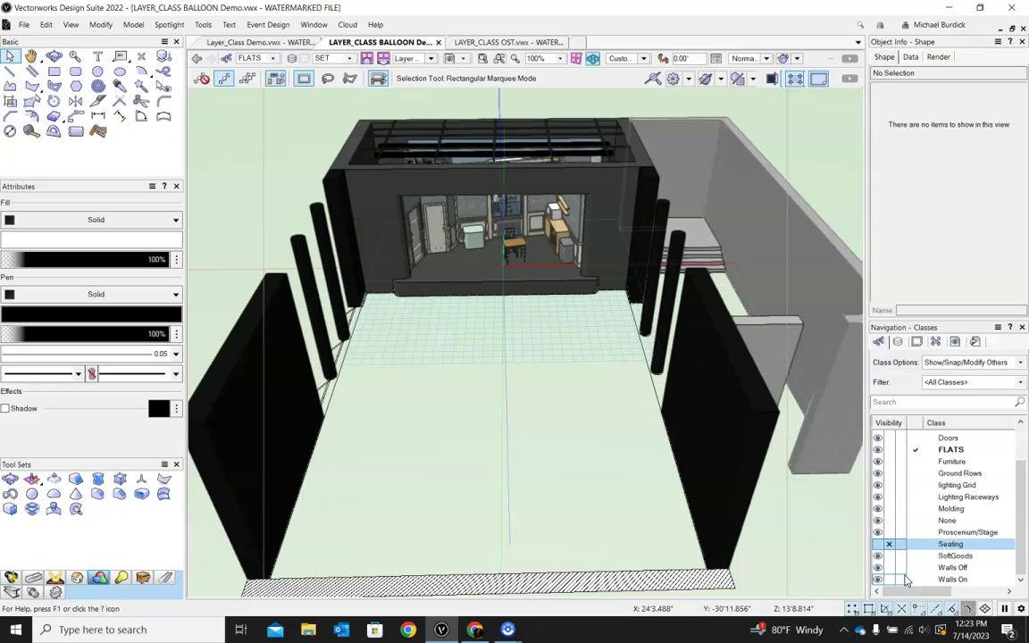
Step: Hide the BUILDING, STAGE SHELL and LIGHTING layers and orbit to a three-quarter view of the room
click(898, 343)
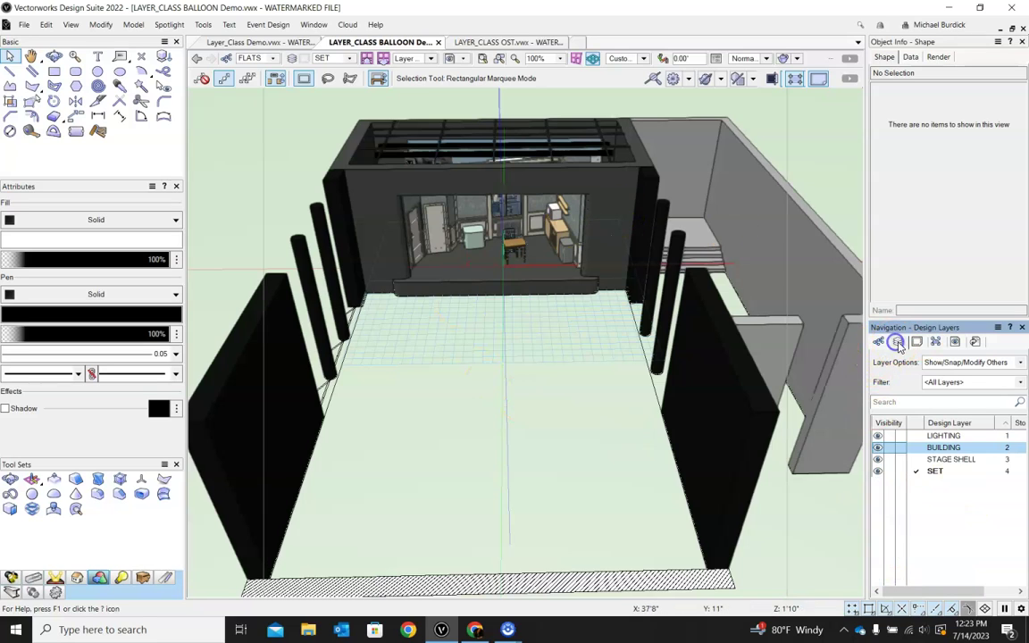
click(889, 448)
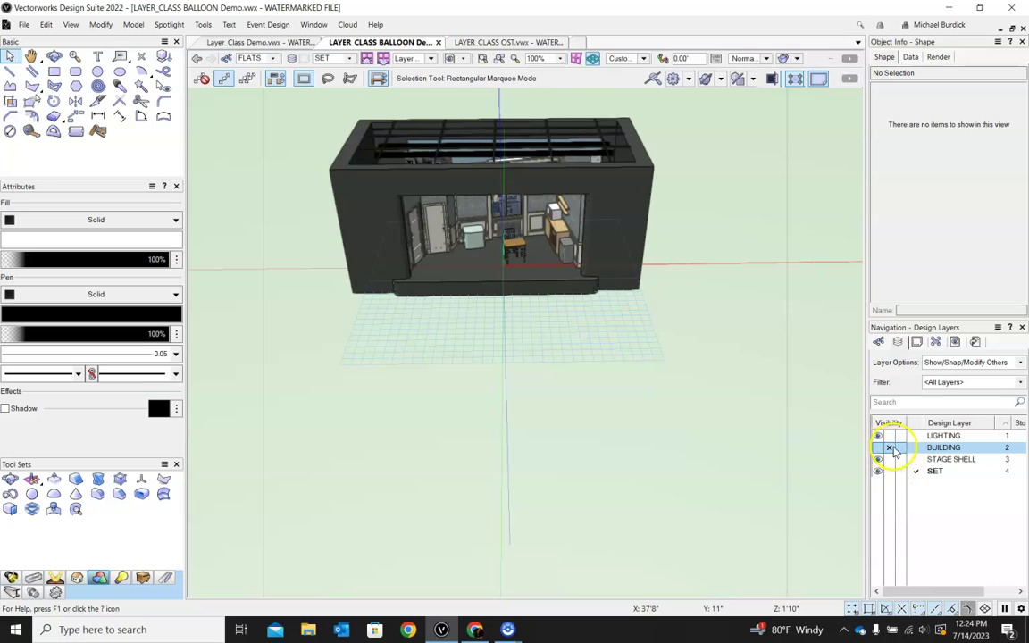
click(889, 459)
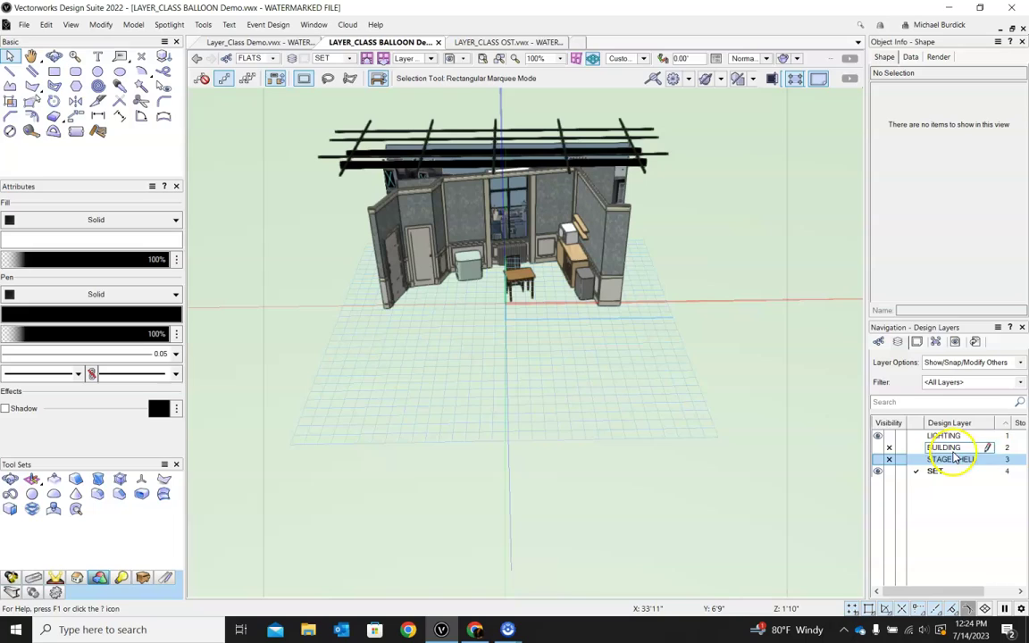
click(889, 435)
shift+middle_drag(598, 435, 592, 321)
scroll(527, 187, up, 3)
scroll(780, 322, down, 3)
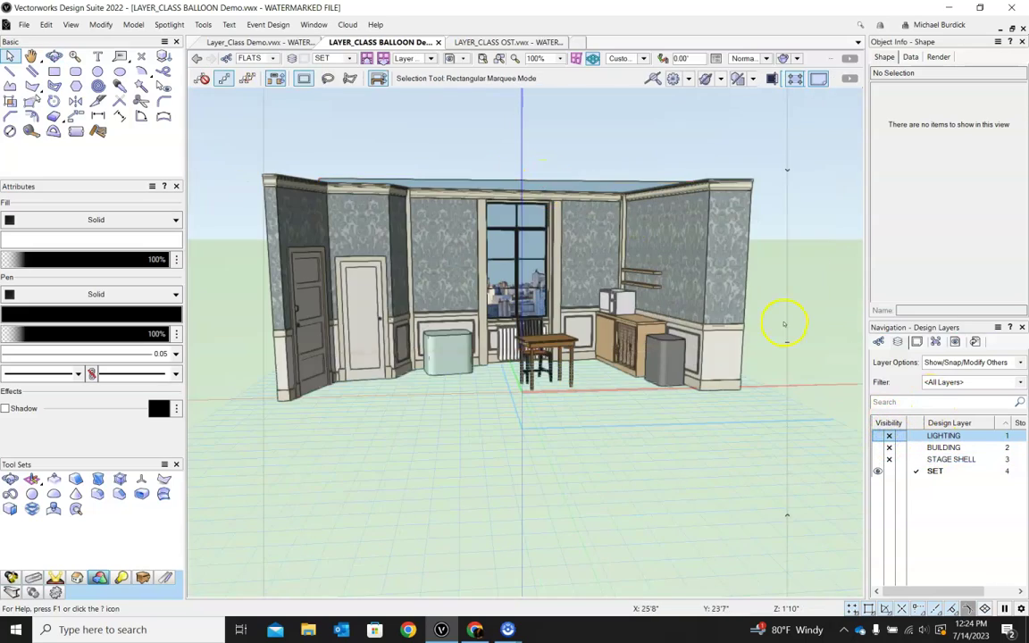
shift+middle_drag(689, 423, 842, 252)
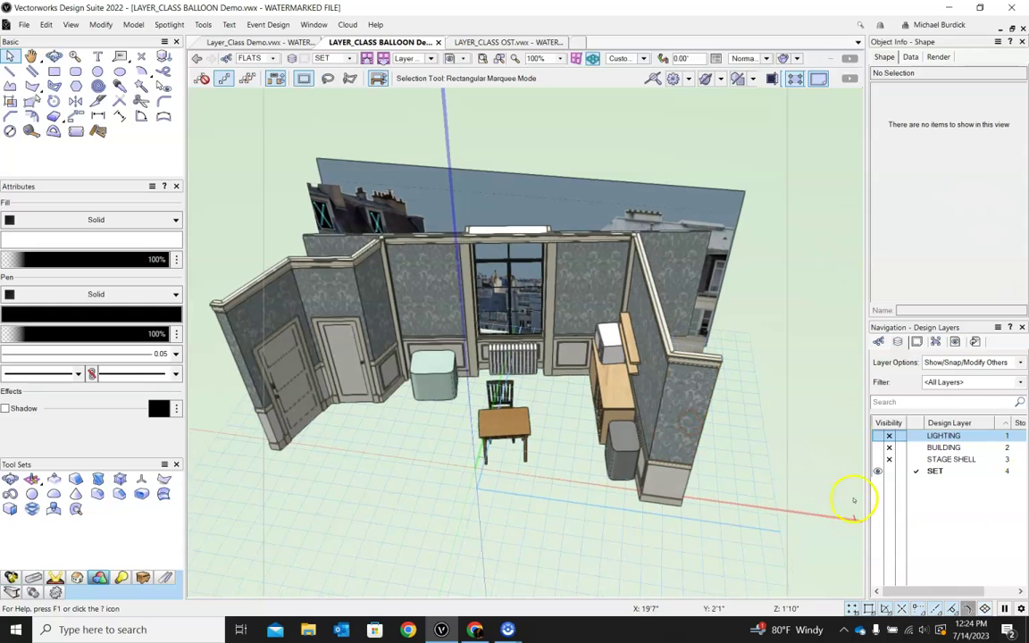
Step: Hide the Furniture class and move to a front view of the room's walls
click(877, 344)
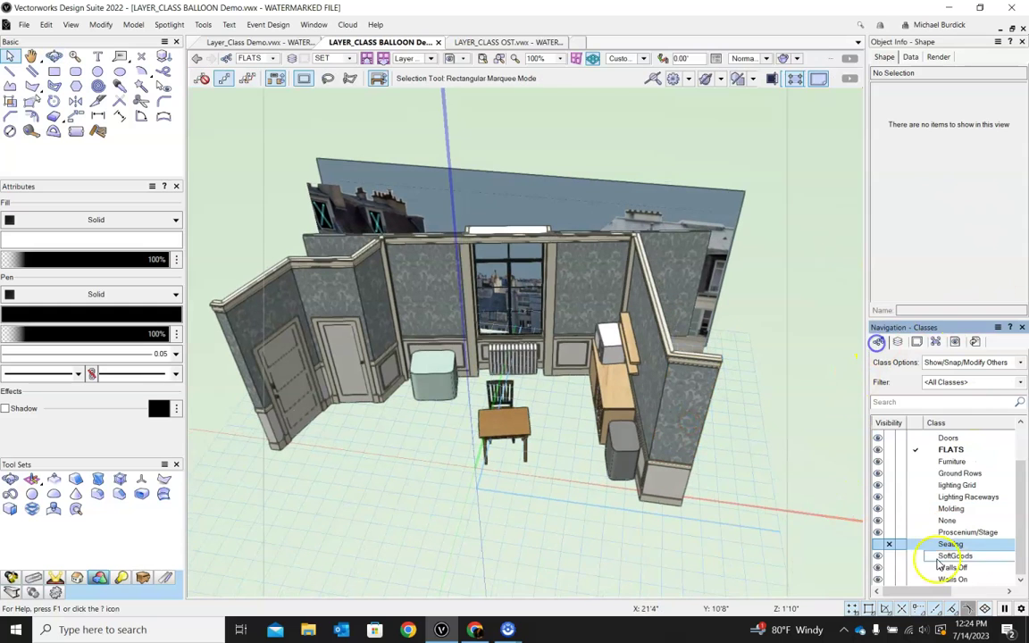
click(889, 462)
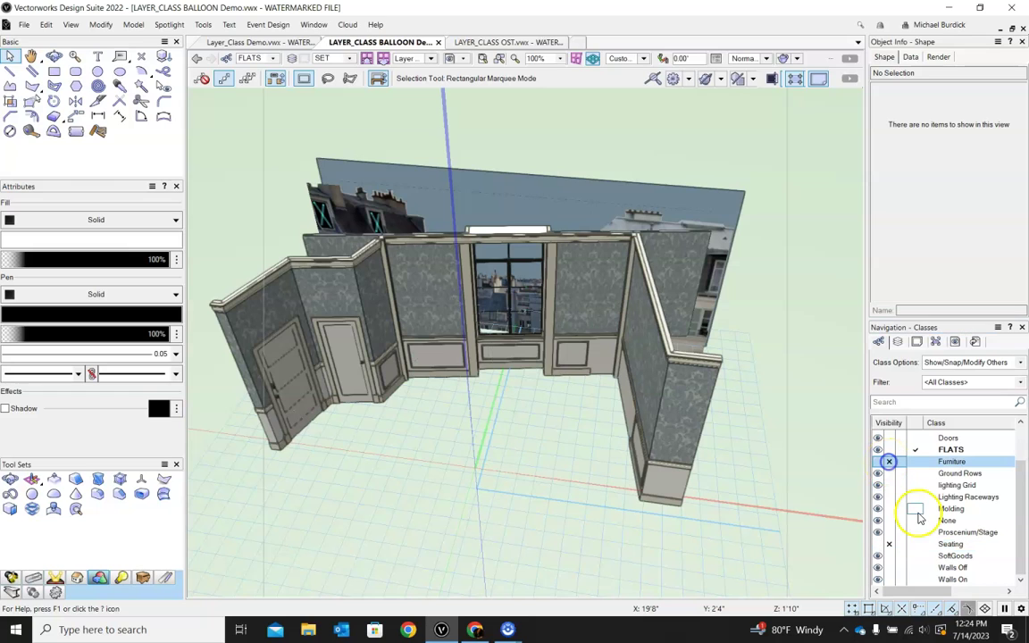
ctrl+middle_drag(460, 514, 444, 413)
ctrl+middle_drag(399, 268, 603, 317)
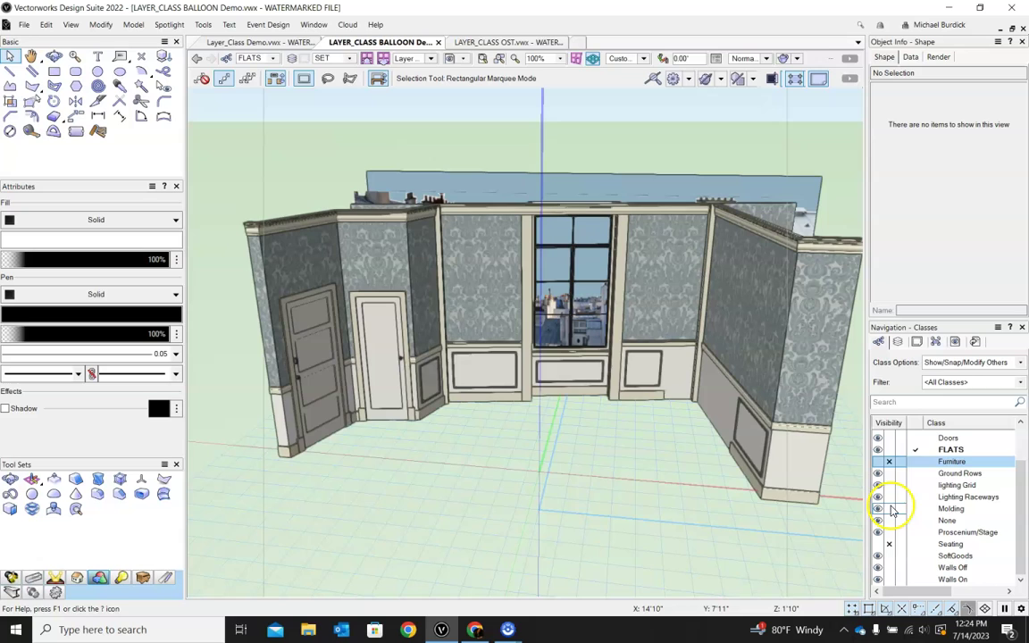
Step: Hide the Molding and Doors classes, then make both visible again
click(890, 510)
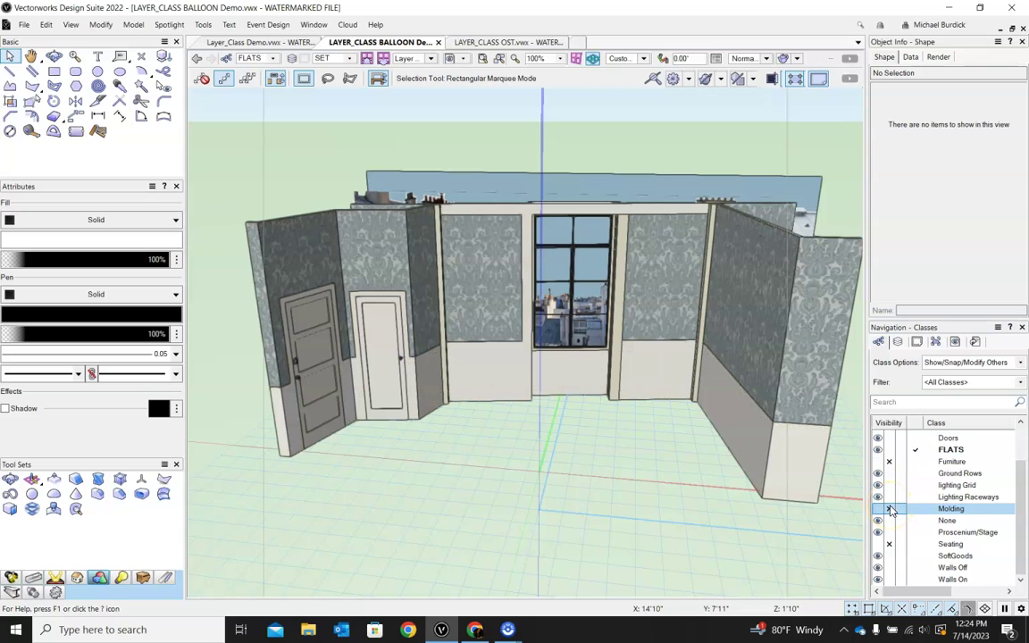
scroll(900, 491, up, 1)
click(891, 474)
scroll(908, 474, down, 1)
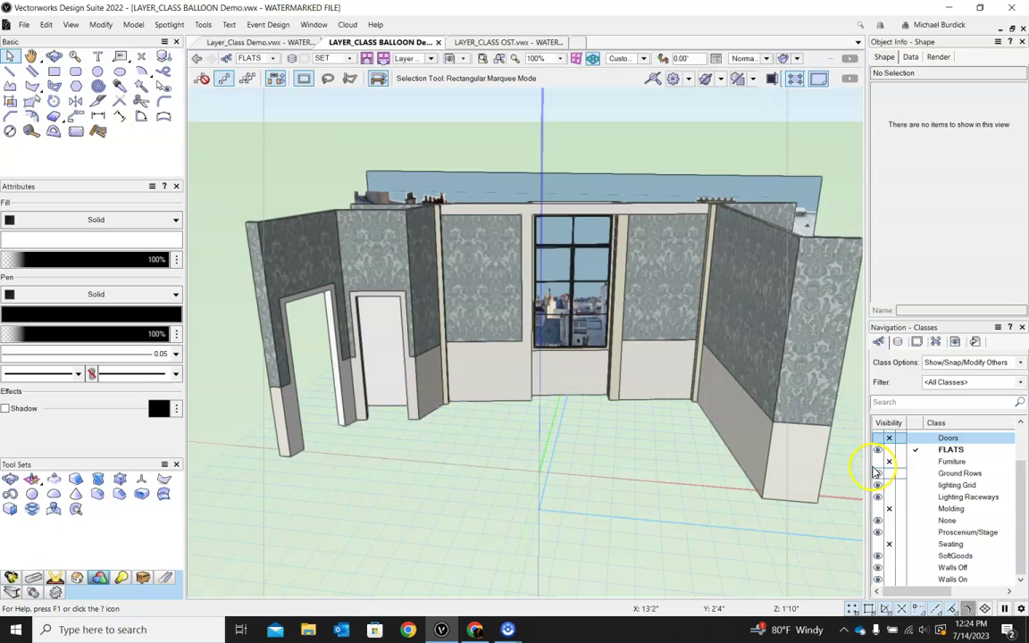
click(877, 510)
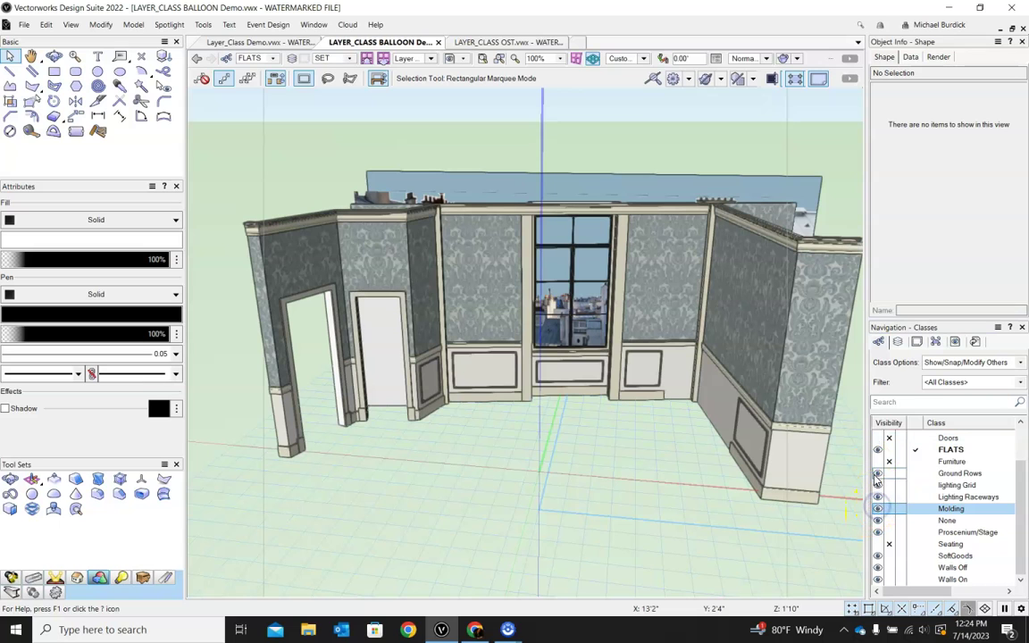
click(877, 438)
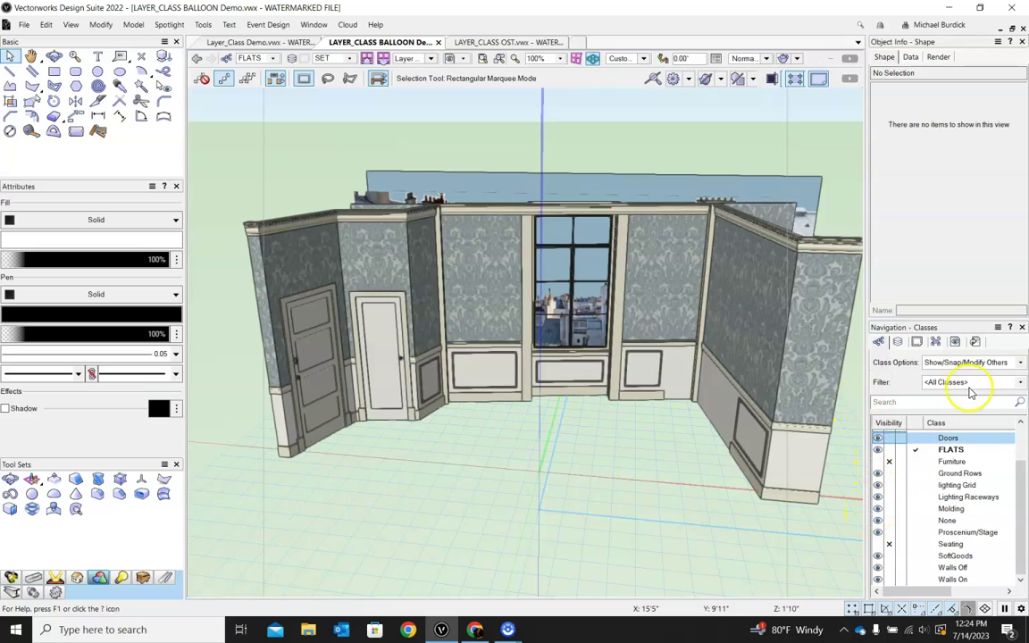
Step: Orbit to an eye-level front view and test hiding the Walls Off and Walls On classes
ctrl+middle_drag(602, 345, 476, 286)
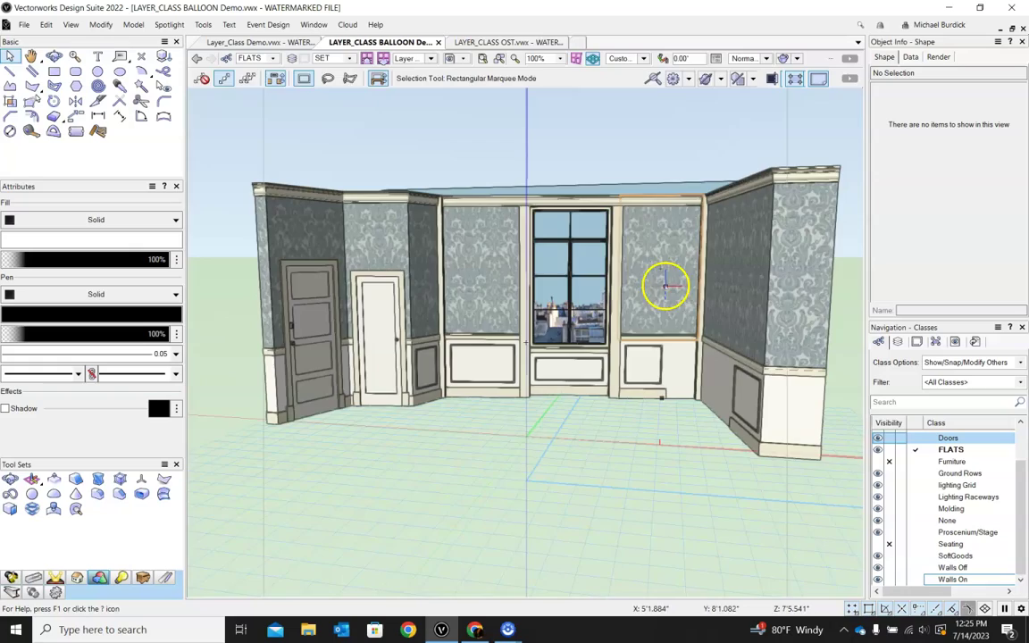
shift+middle_drag(665, 286, 656, 345)
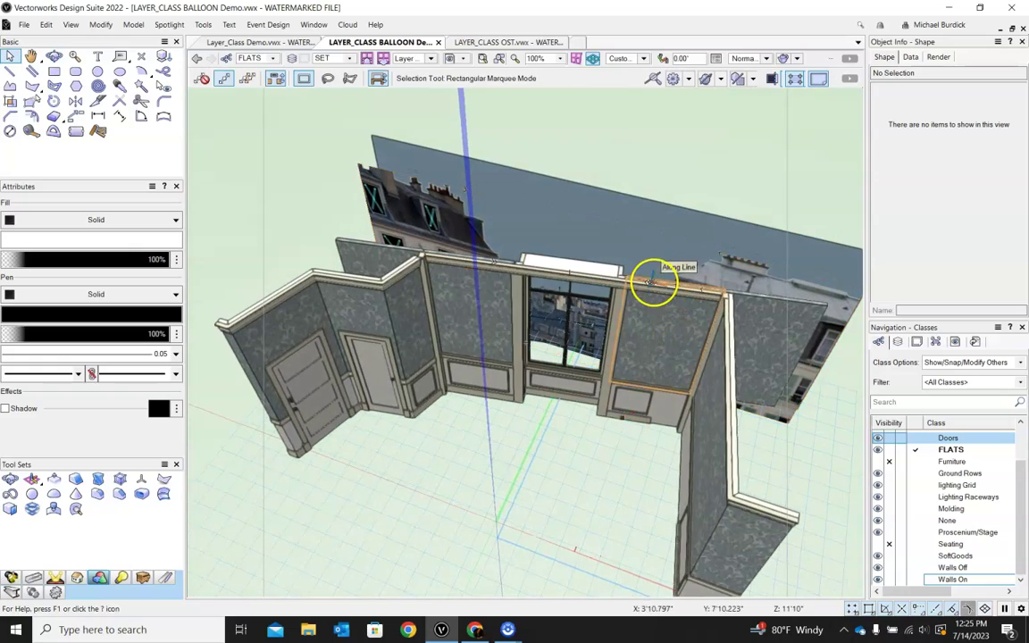
shift+middle_drag(563, 281, 710, 281)
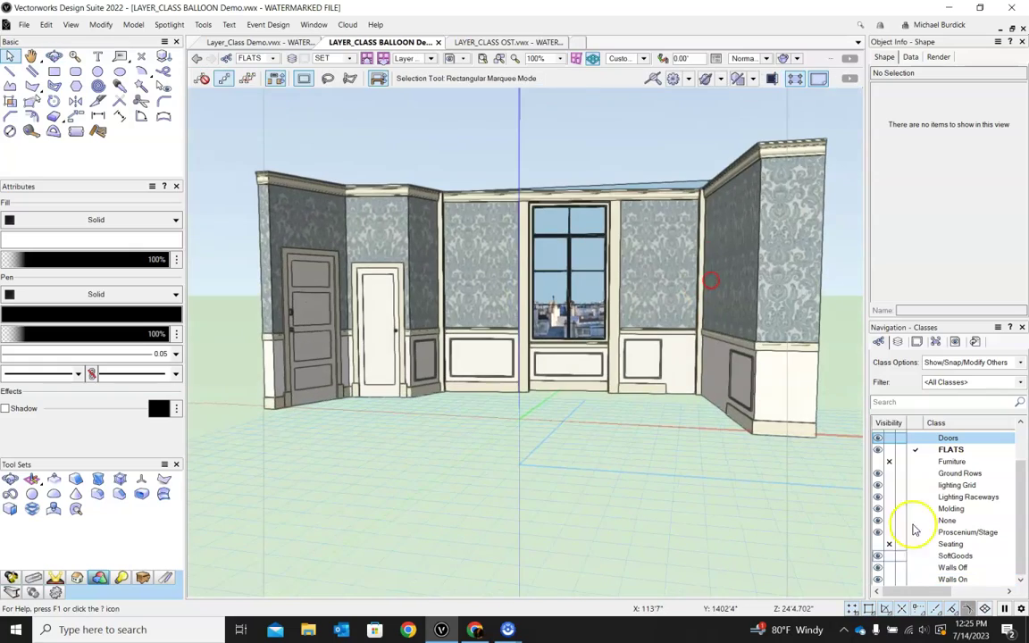
click(889, 568)
click(889, 580)
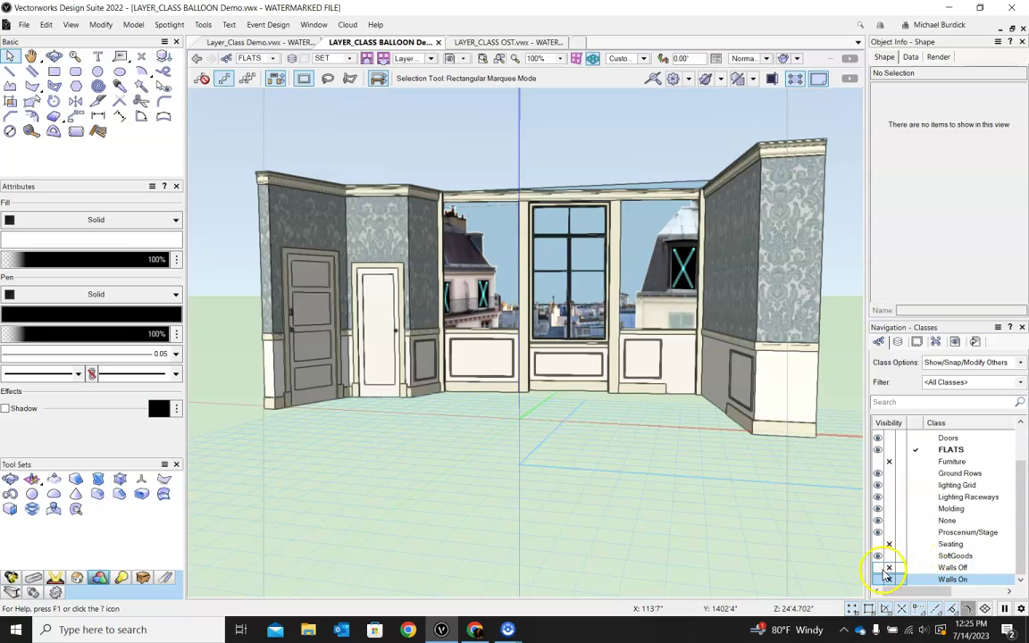
click(879, 568)
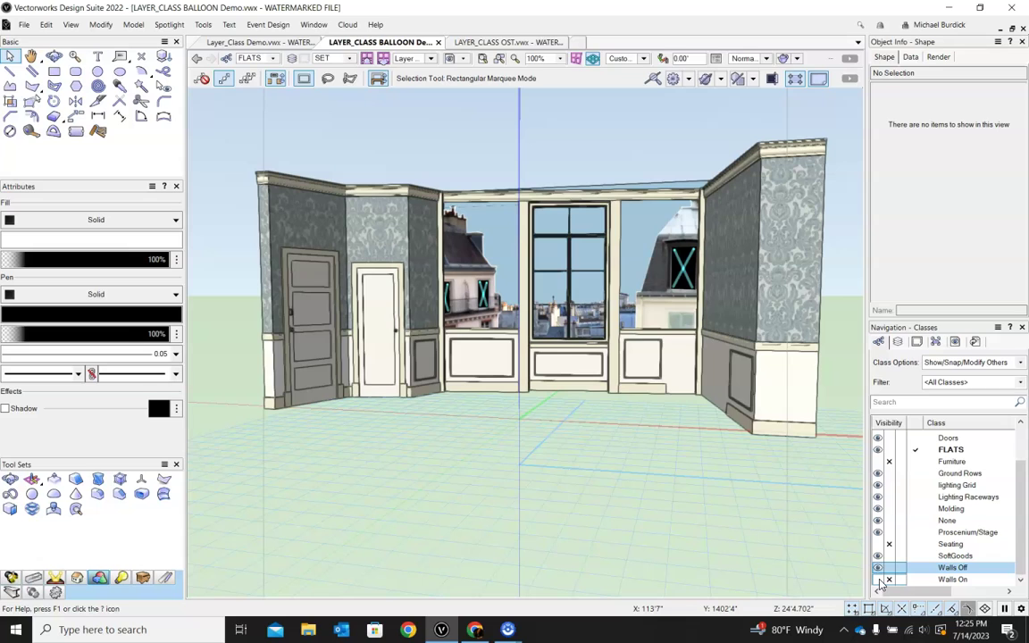
click(878, 580)
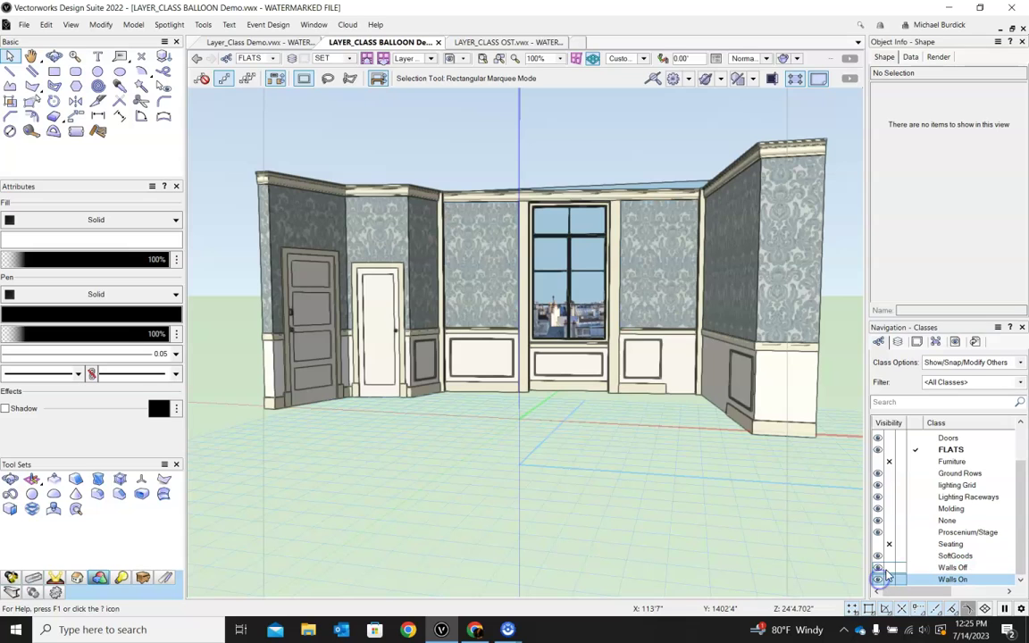
Step: Hide the Walls Off and Walls On classes and orbit around the room to see the backdrop
click(888, 568)
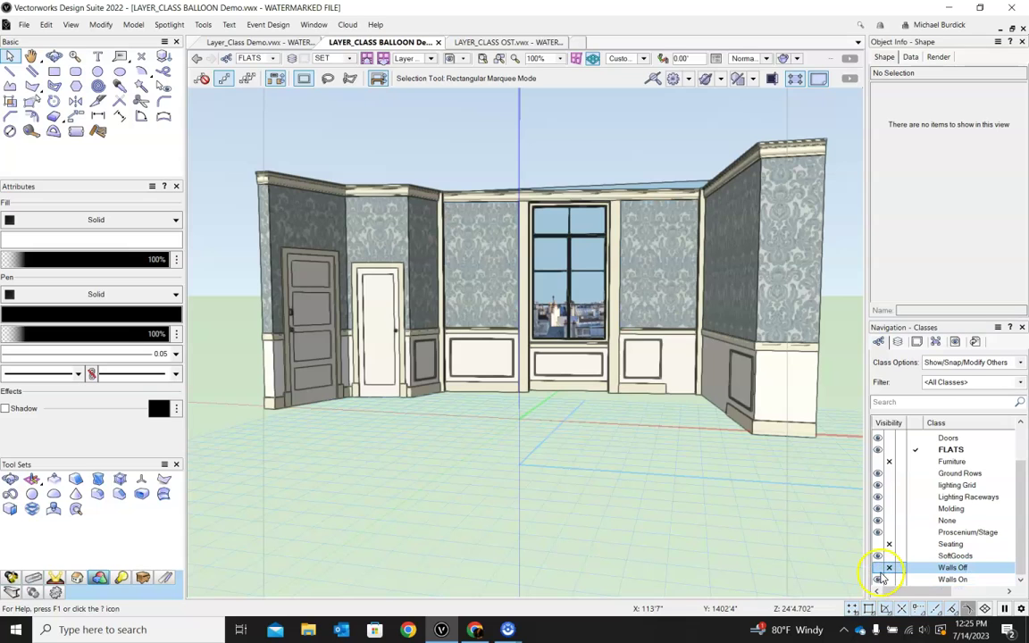
click(890, 580)
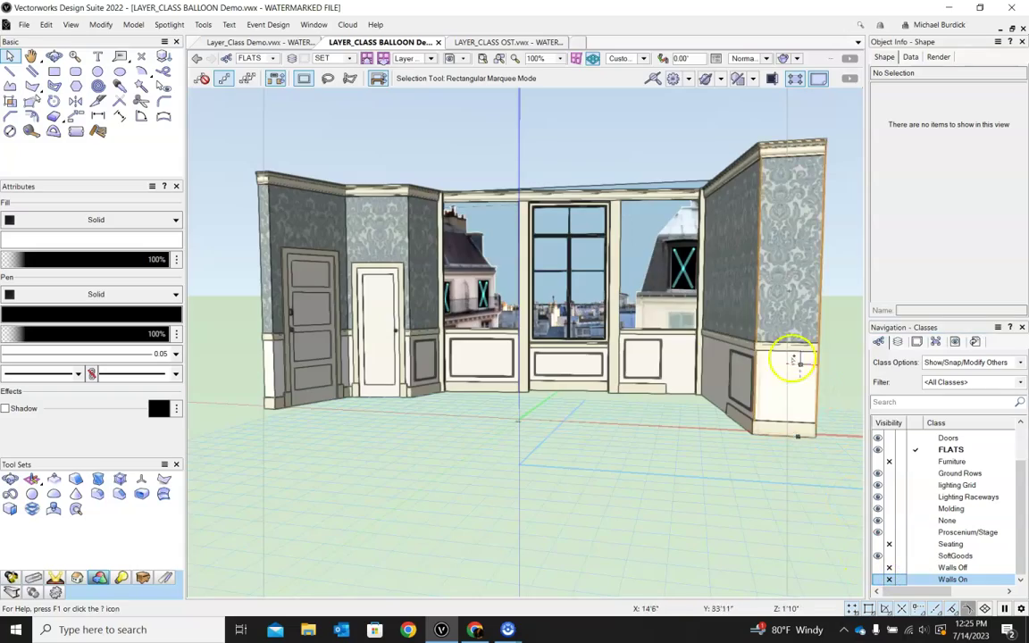
ctrl+middle_drag(793, 356, 706, 485)
ctrl+middle_drag(541, 237, 561, 219)
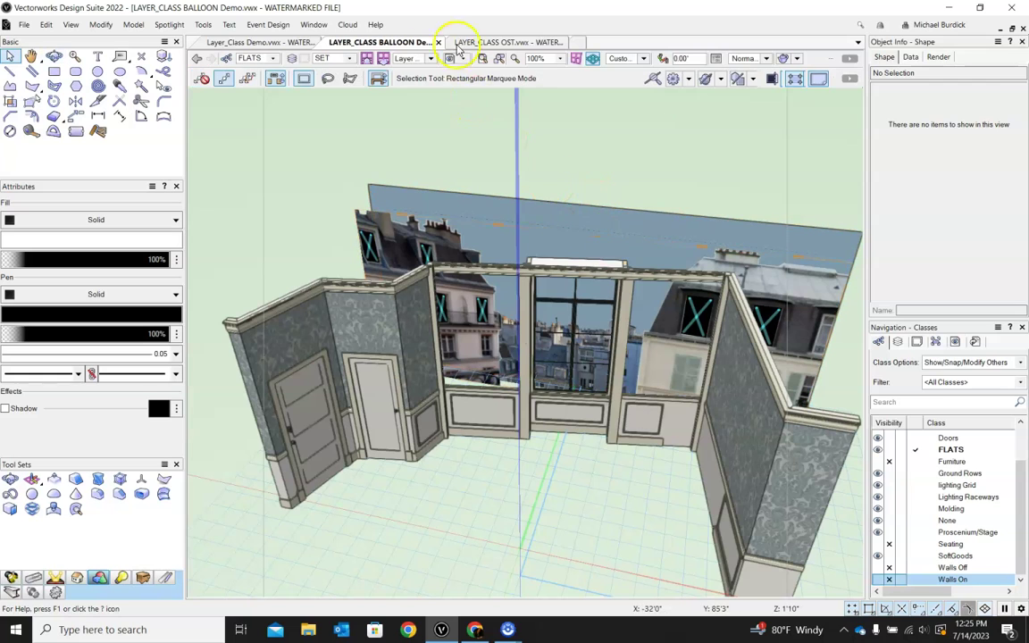
Step: In Layer_Class Demo.vwx, move the large stage rectangle onto a new design layer named Stage
click(259, 42)
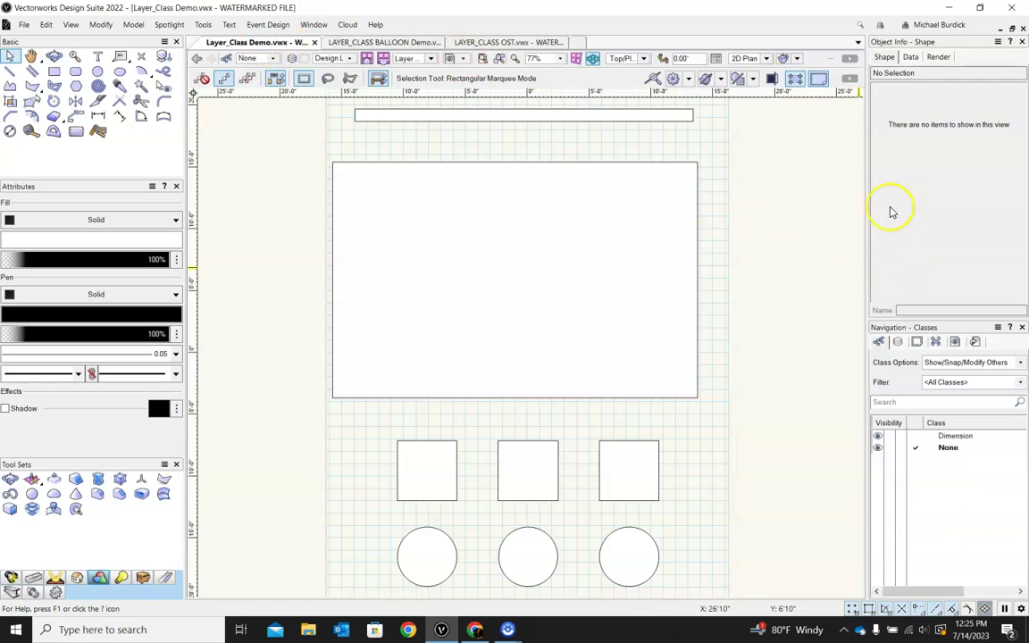
scroll(763, 290, down, 2)
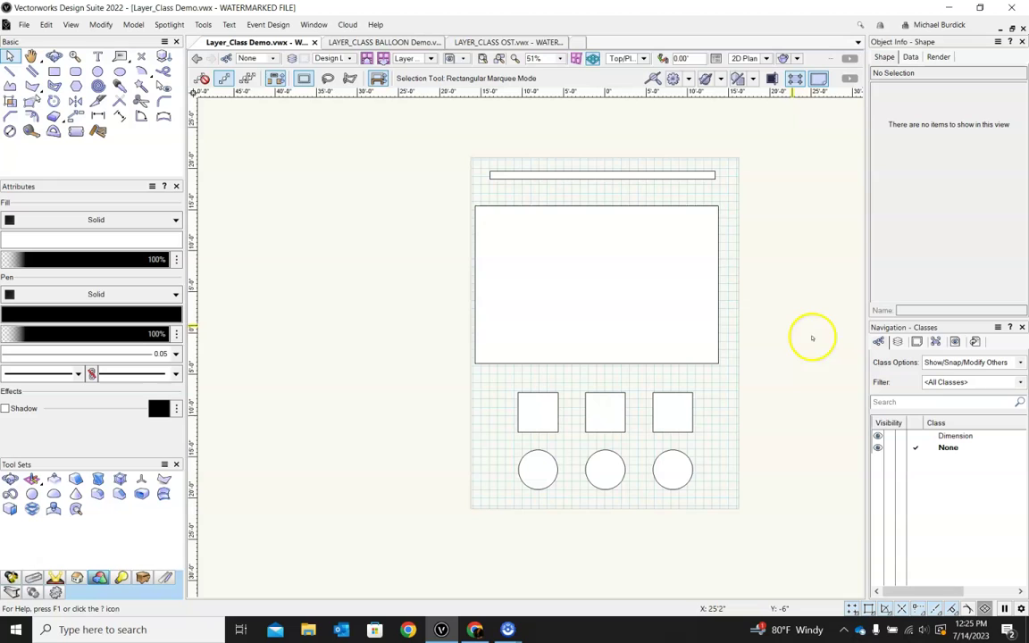
click(596, 276)
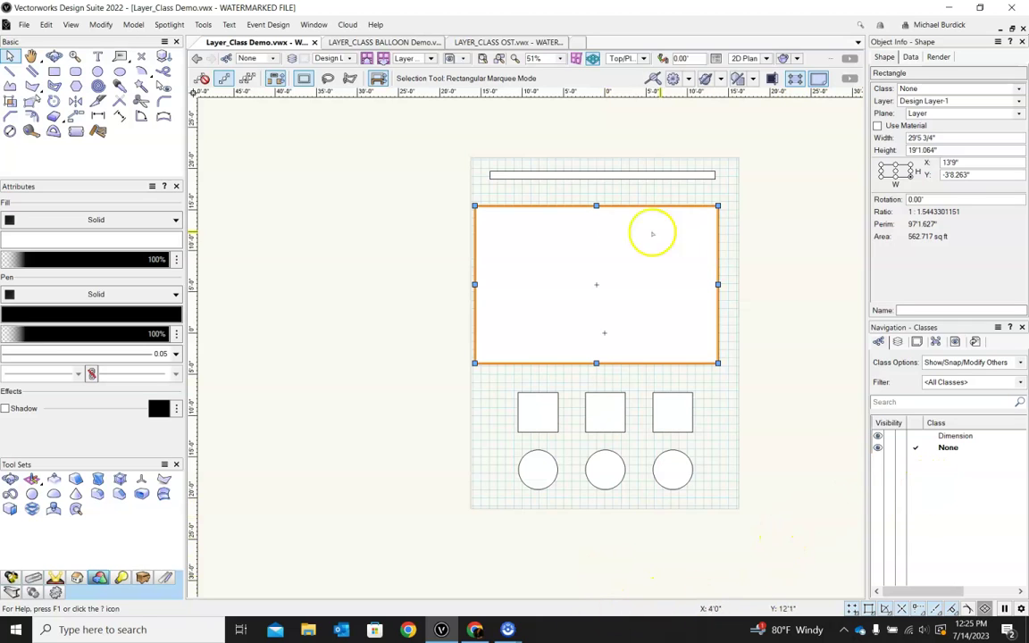
click(1017, 102)
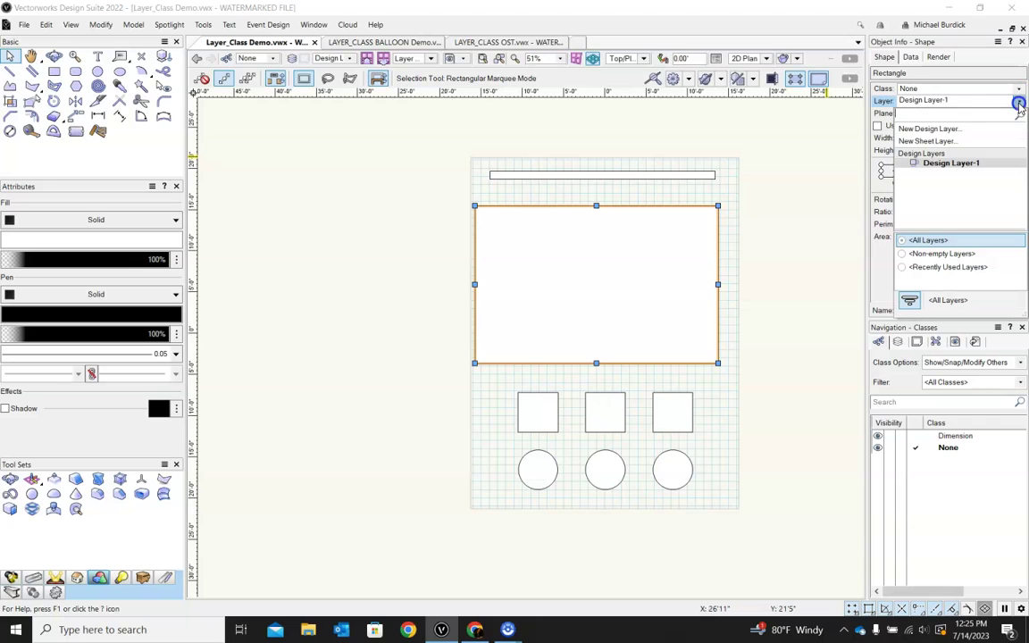
click(928, 129)
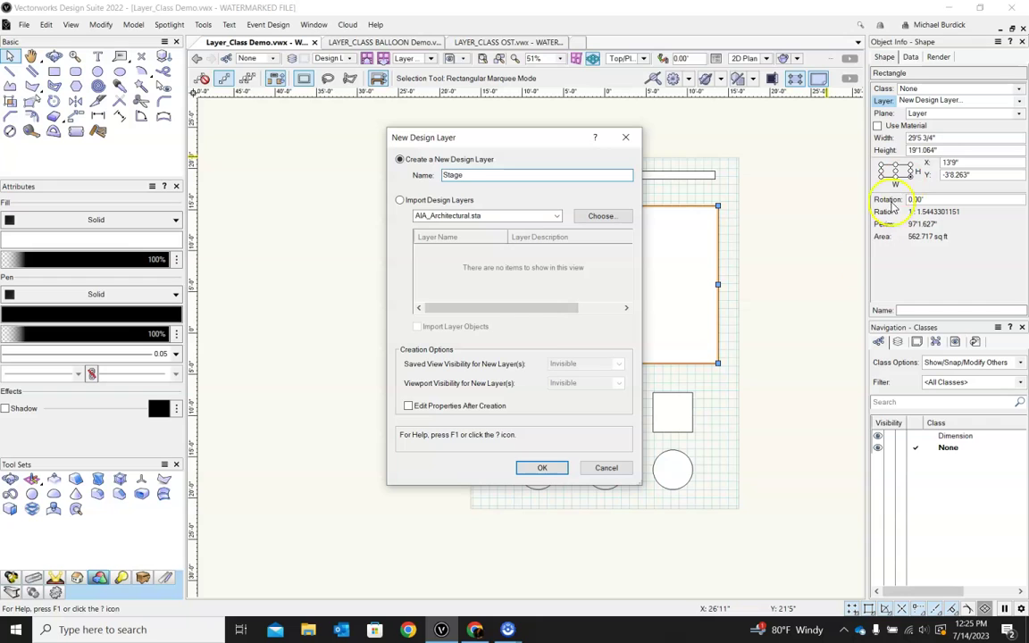
click(540, 468)
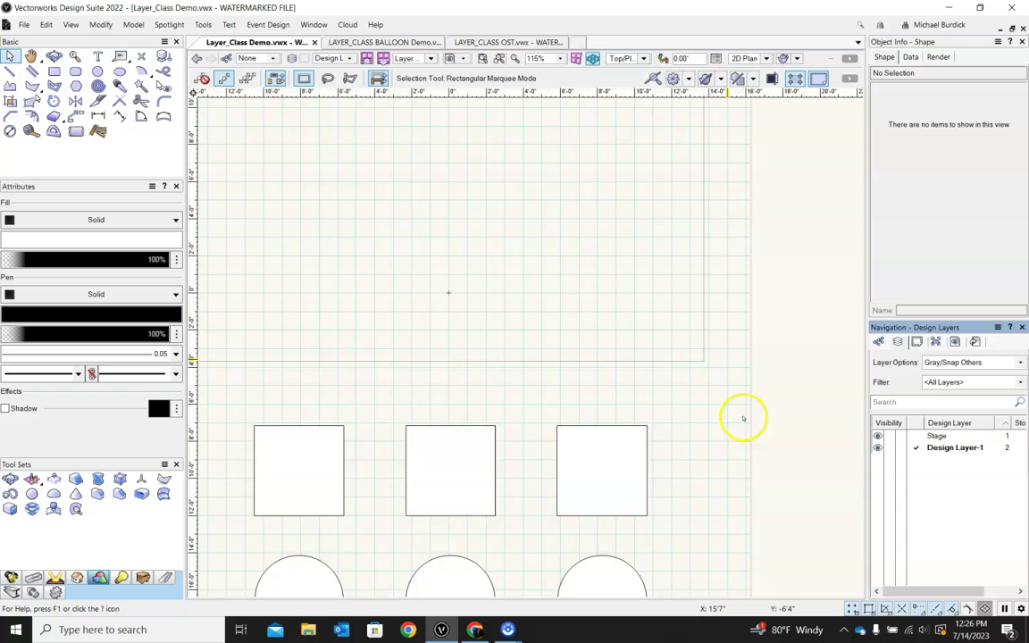
Step: Try the Active Only layer option, then select Design Layer-1 and switch to Show Others
scroll(741, 415, down, 2)
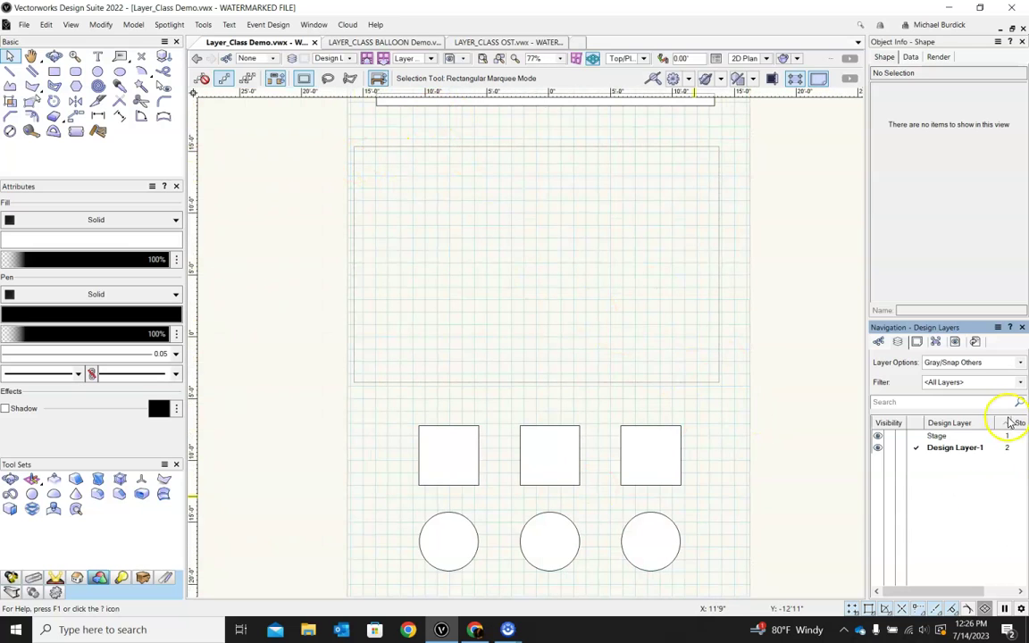
click(1020, 363)
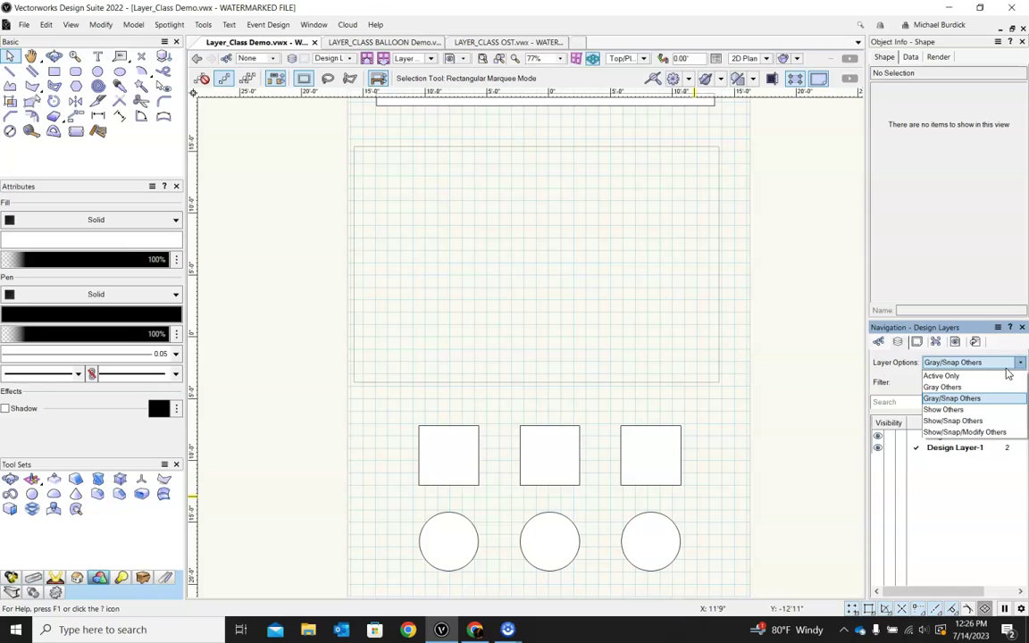
click(952, 376)
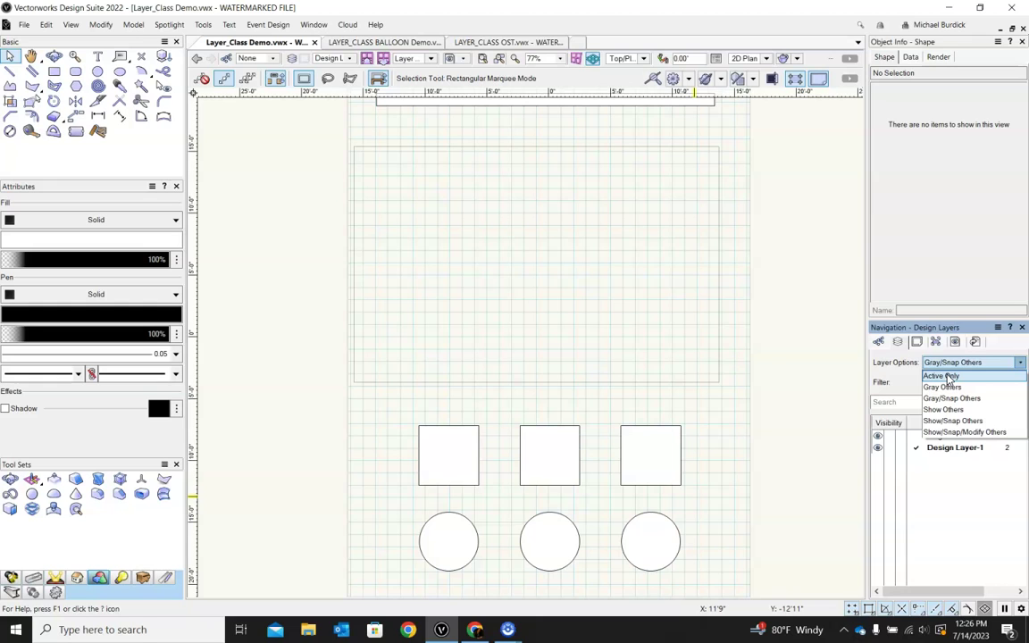
click(943, 377)
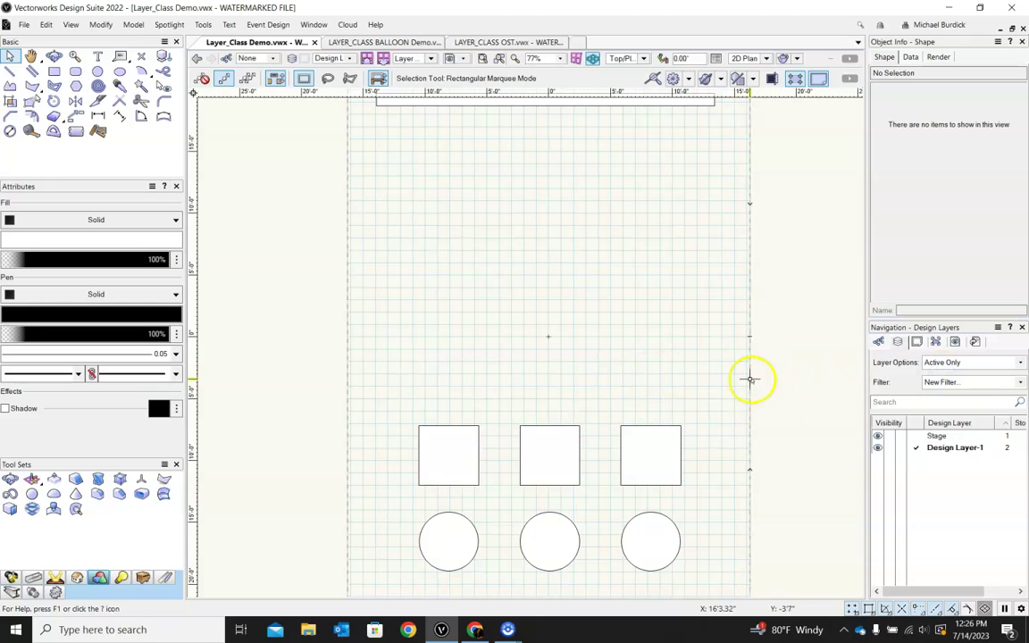
scroll(716, 398, down, 1)
scroll(737, 487, up, 1)
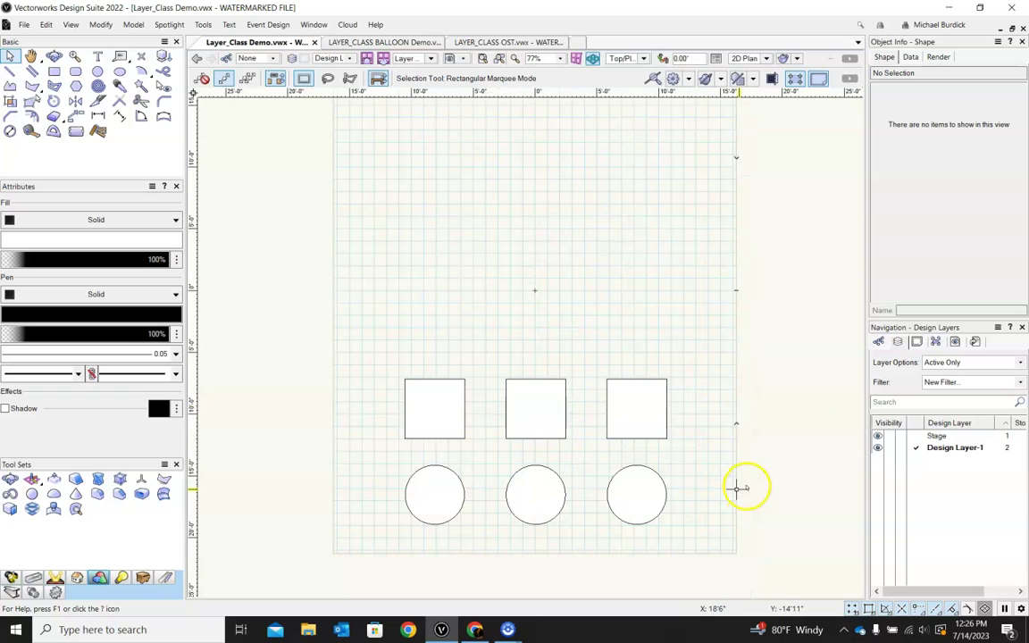
click(916, 454)
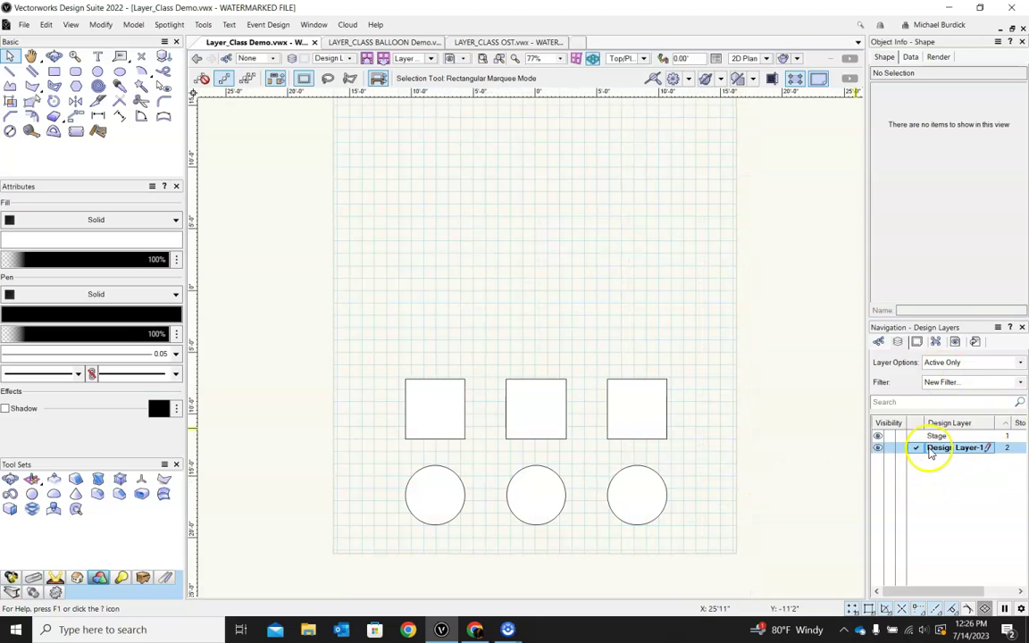
click(1019, 362)
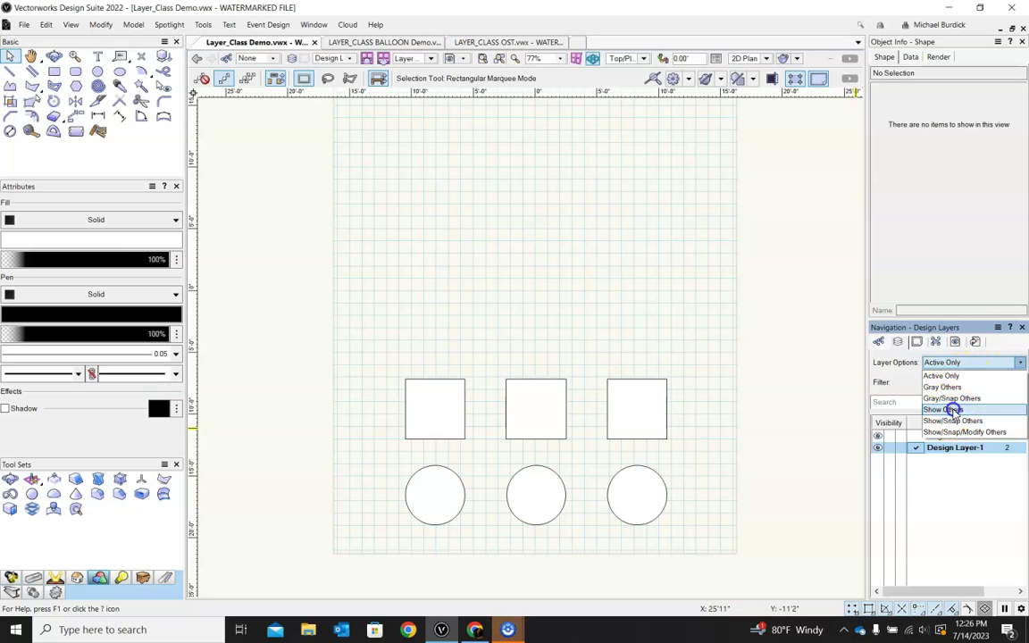
click(954, 410)
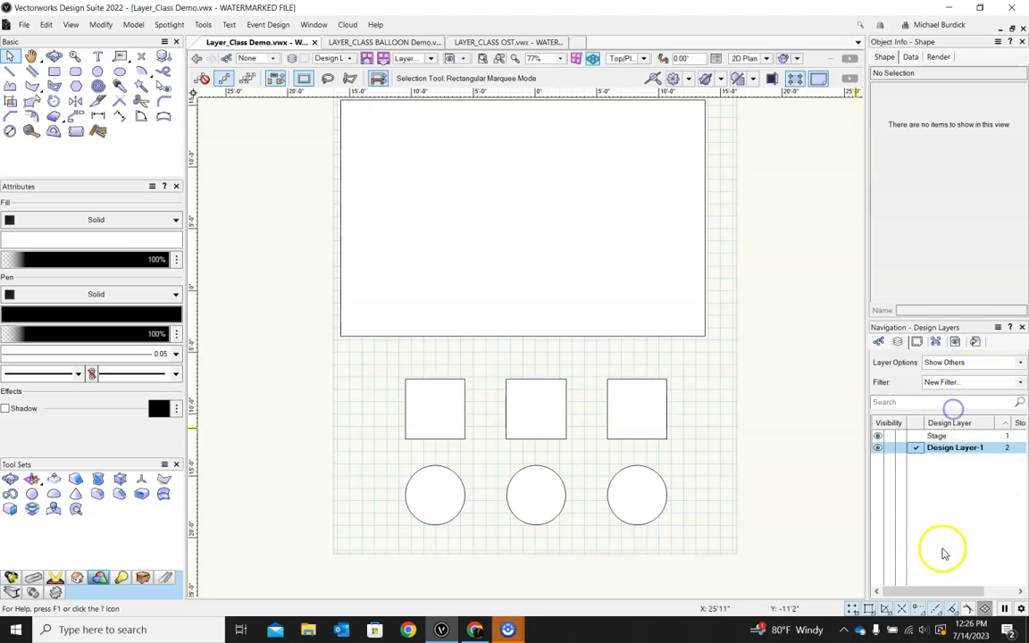
Step: Toggle the Stage layer's visibility off and on several times, leaving it visible
click(888, 436)
click(878, 436)
click(888, 436)
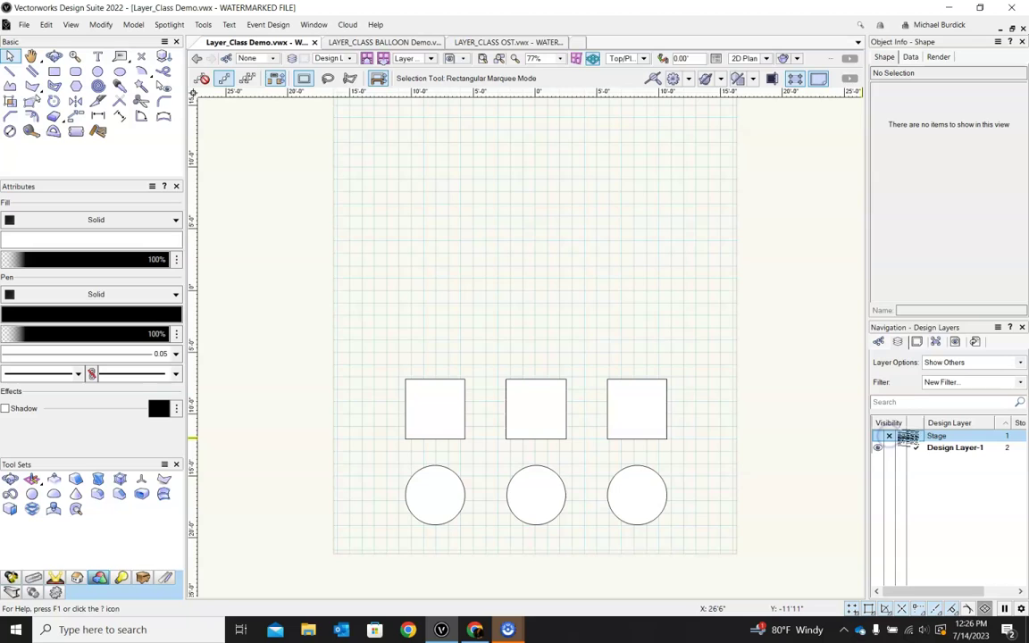
click(889, 437)
click(890, 438)
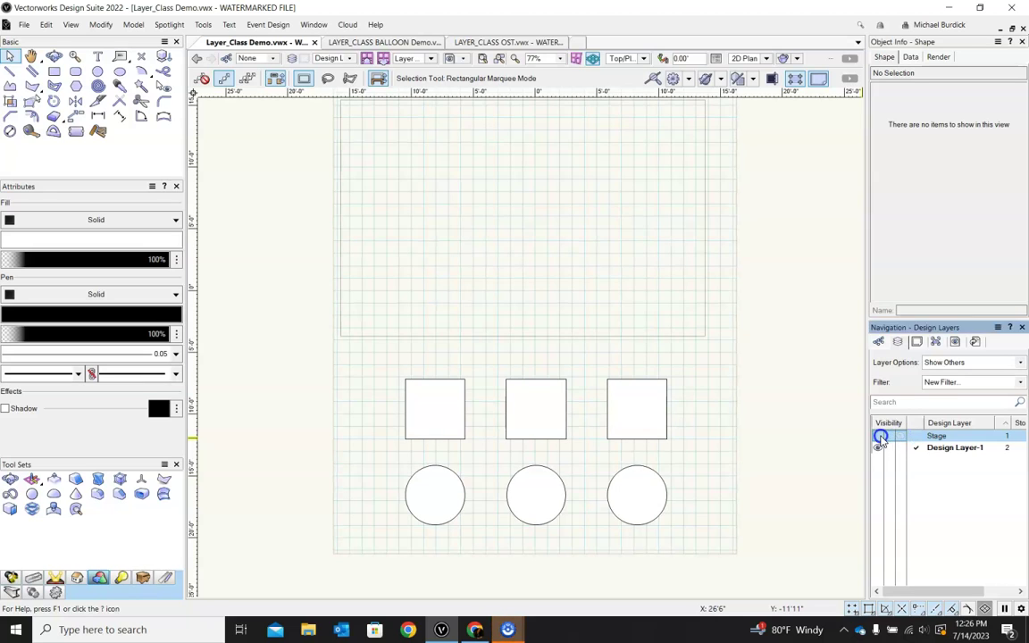
click(888, 436)
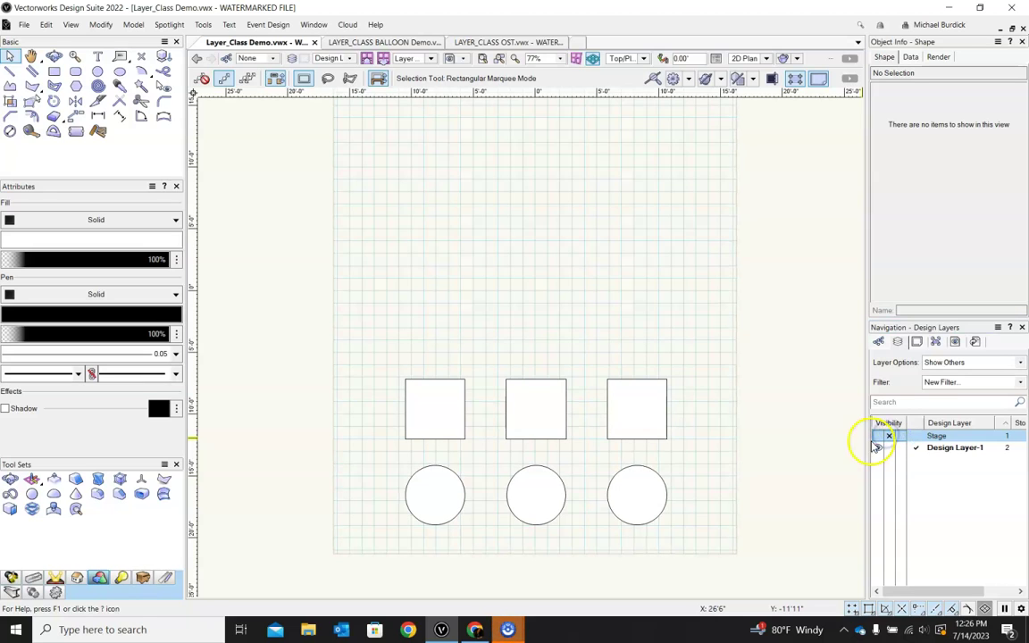
click(877, 437)
scroll(820, 483, down, 3)
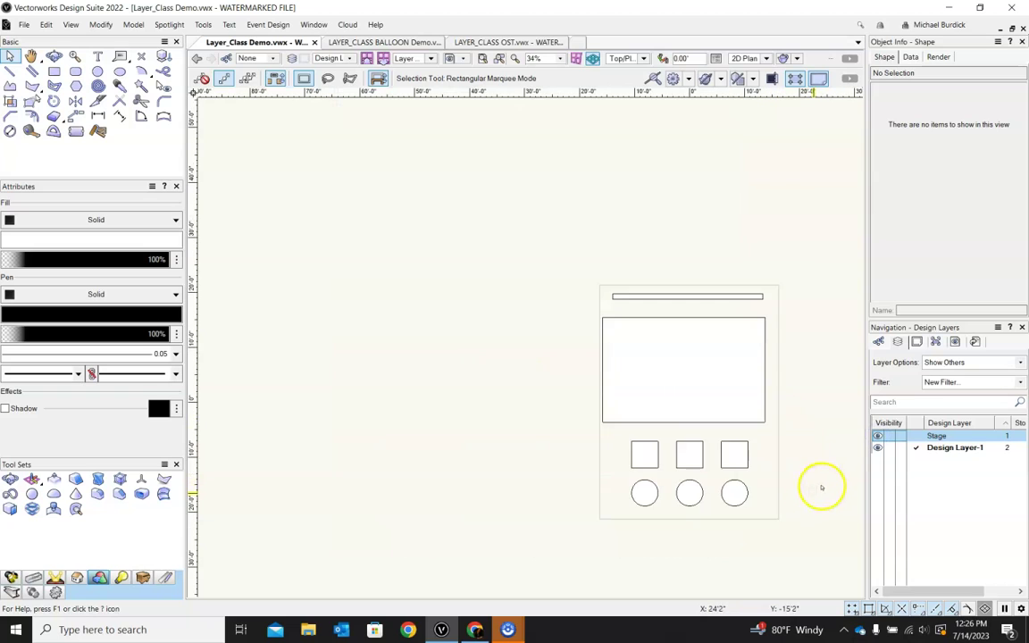
scroll(809, 391, up, 2)
Step: Switch to Show/Snap/Modify Others, select squares, circles and the Stage bar, then activate Design Layer-1
click(1020, 366)
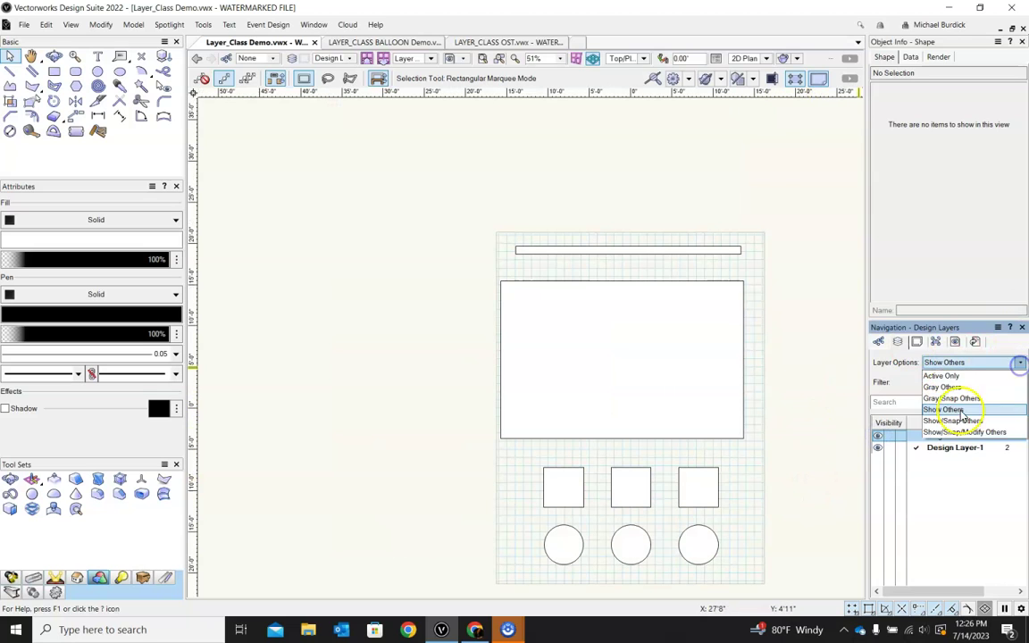
click(982, 430)
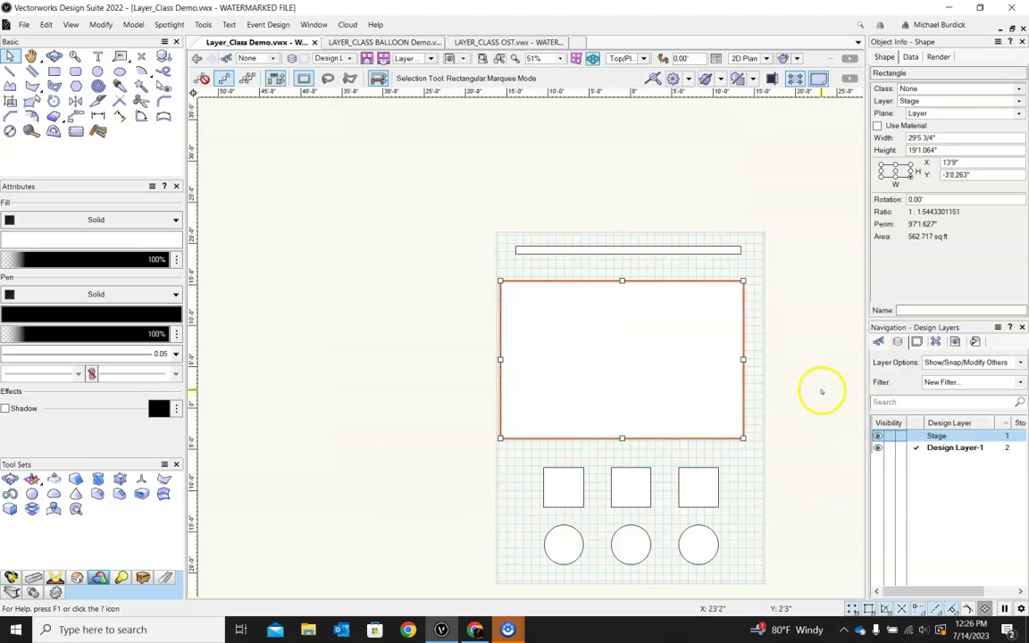
click(947, 450)
click(717, 503)
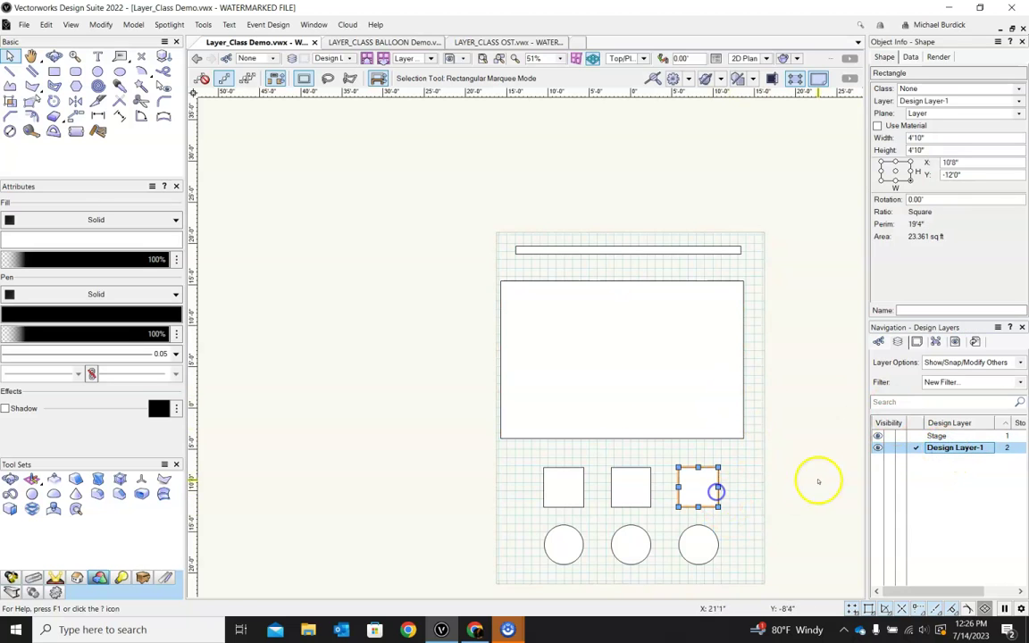
click(650, 493)
click(547, 489)
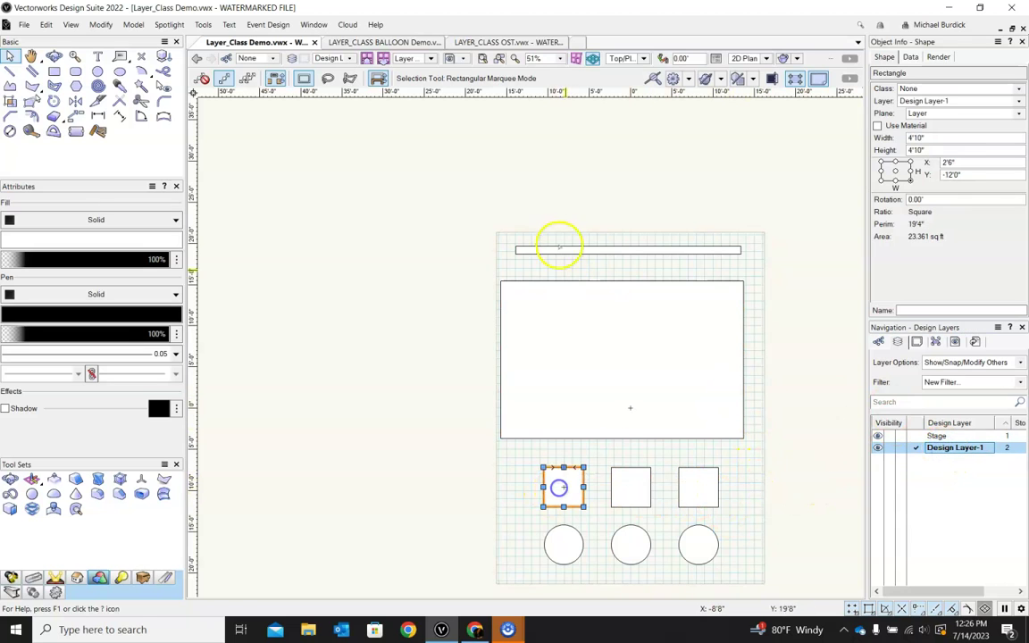
click(560, 249)
click(576, 531)
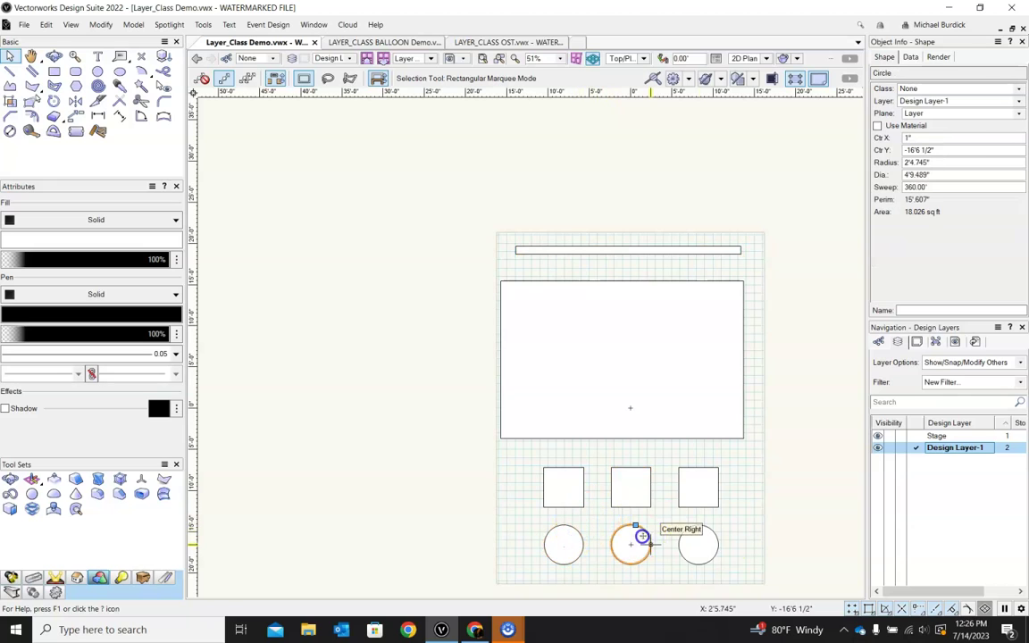
click(719, 536)
click(983, 447)
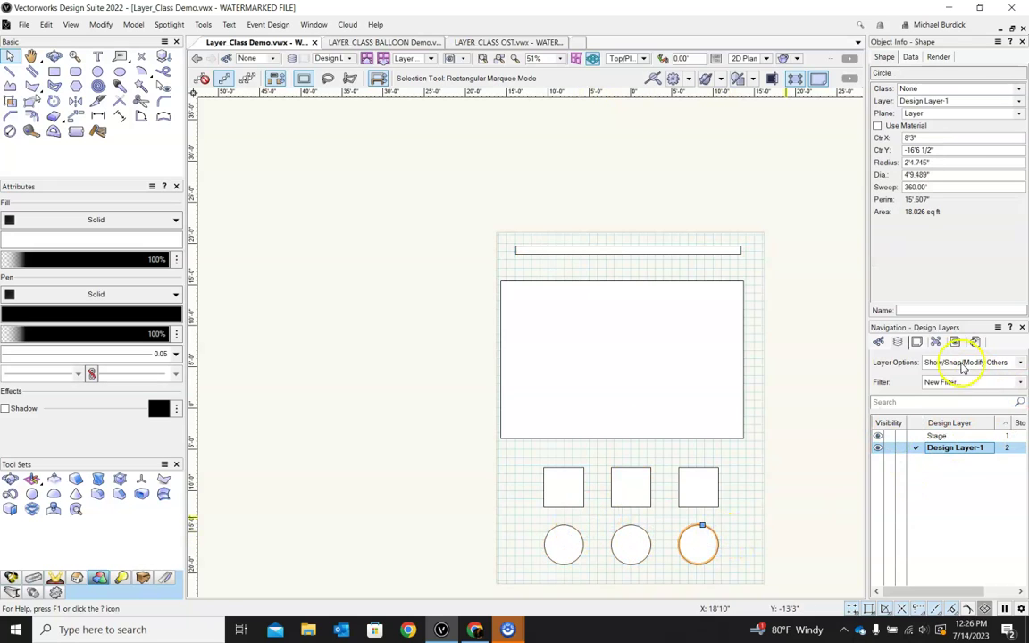
Step: Set the layer option to Show/Snap Others and snap the right square toward the stage corner
click(1020, 363)
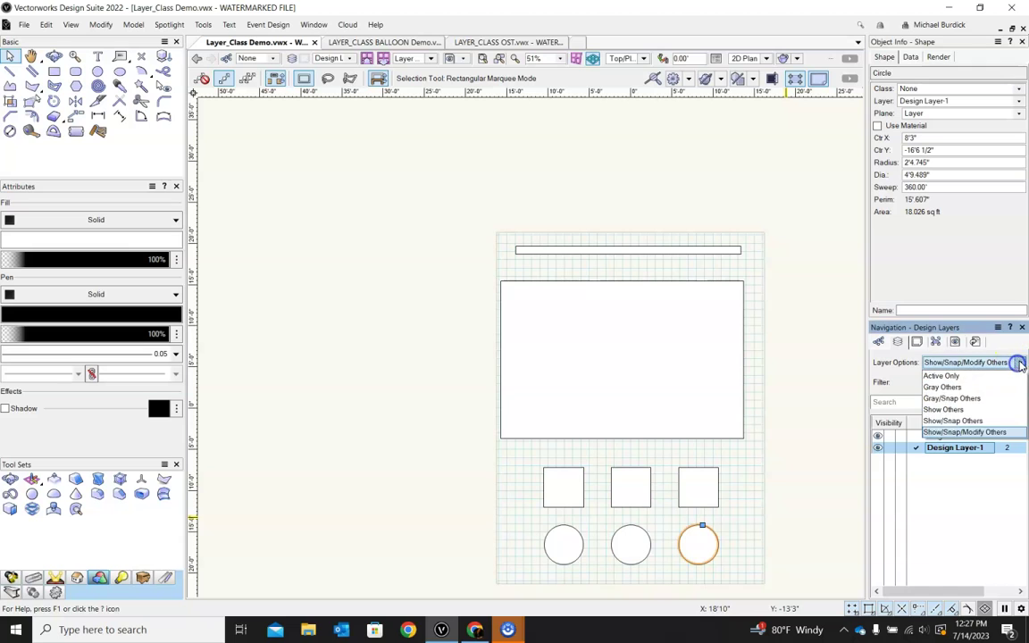
click(958, 422)
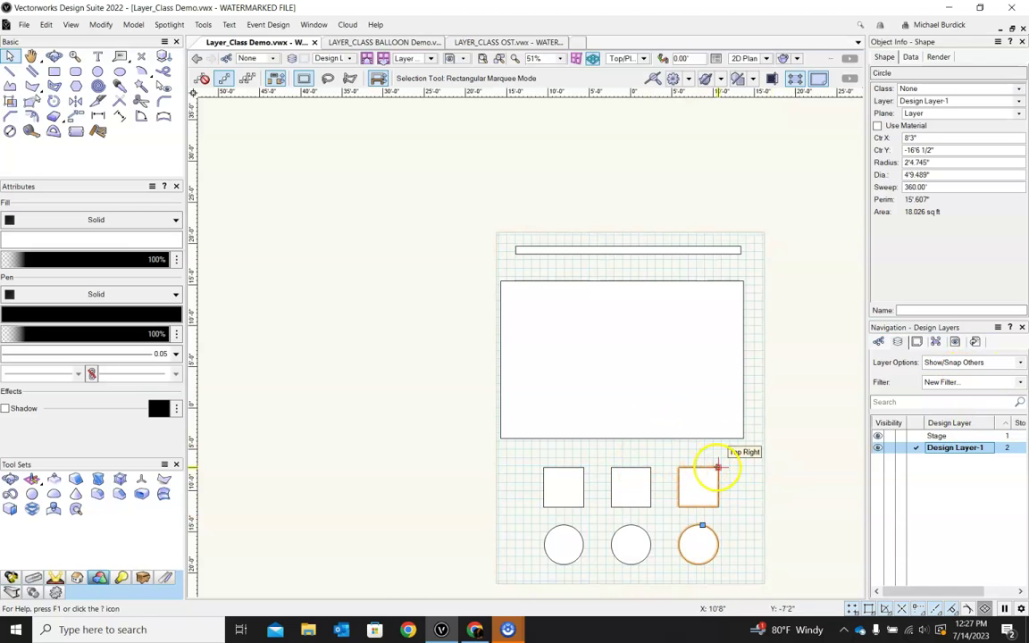
scroll(717, 466, up, 1)
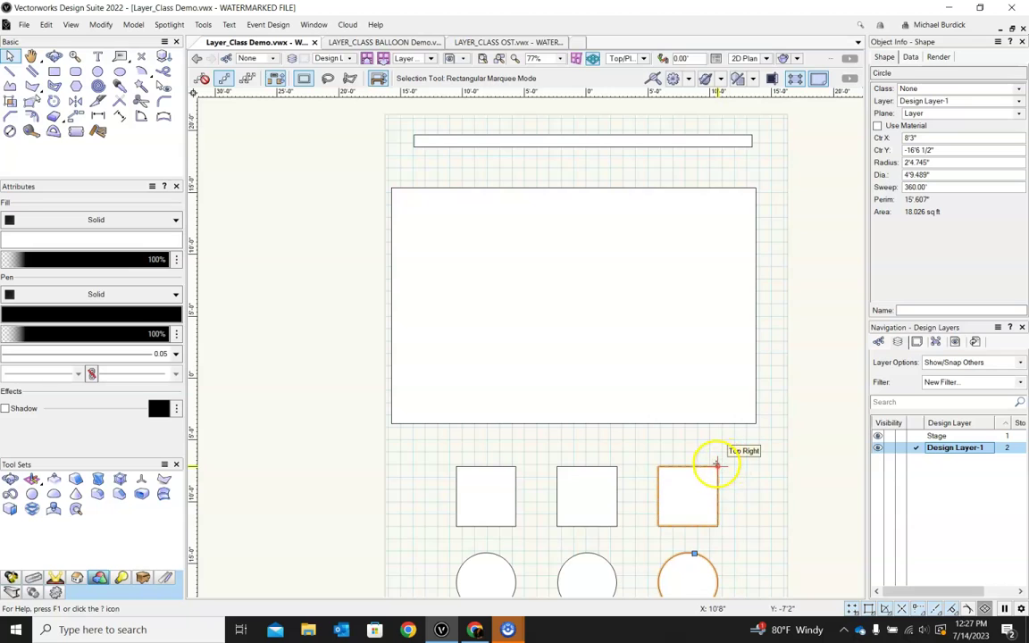
drag(716, 465, 684, 498)
click(820, 430)
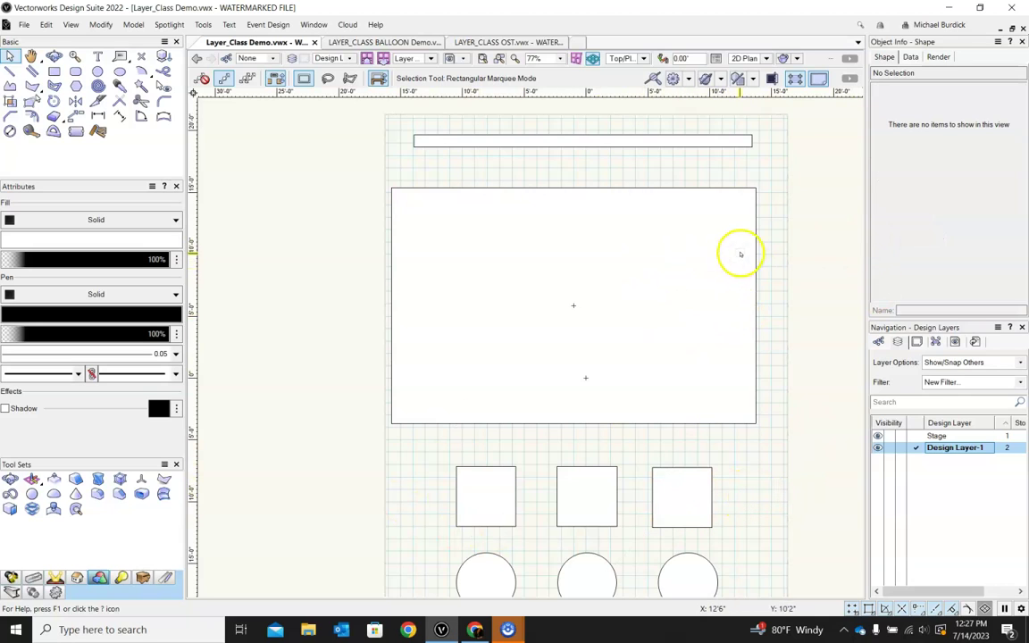
Step: Marquee the three squares on Design Layer-1 and assign them to a new Squares class
scroll(782, 203, down, 2)
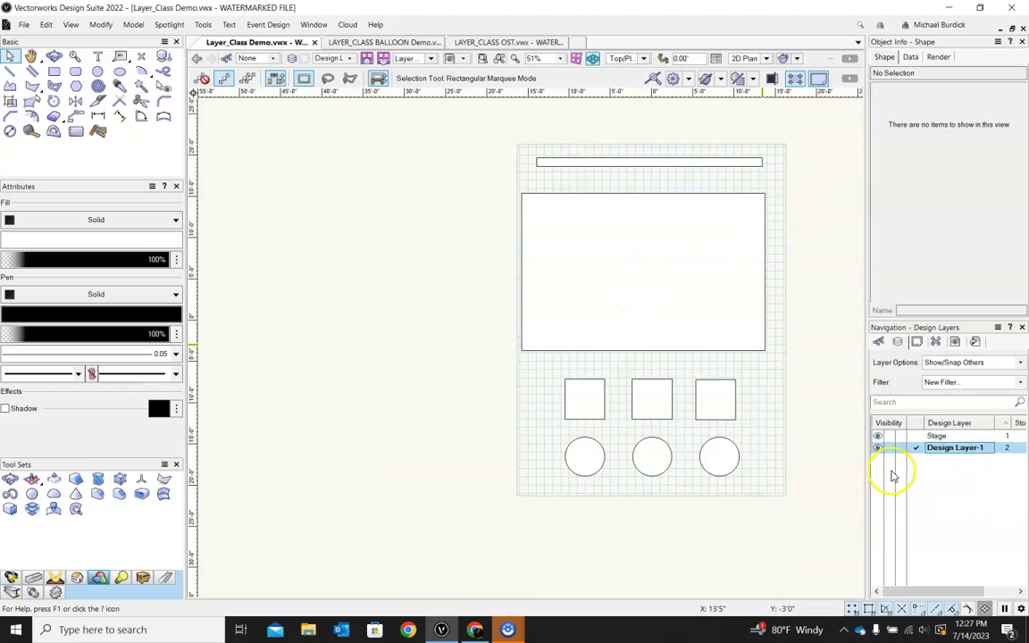
click(915, 436)
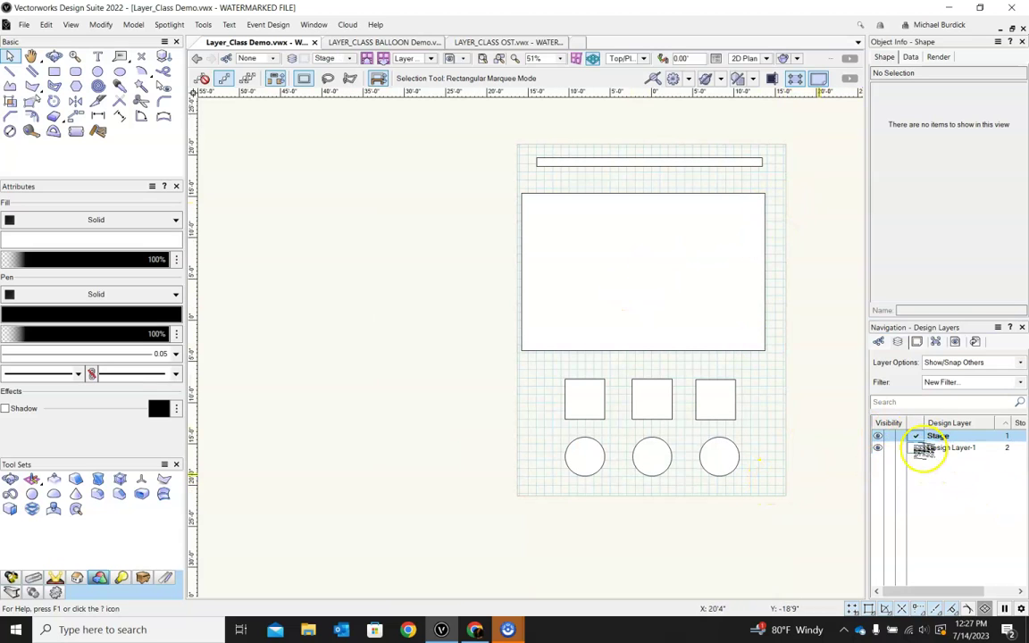
click(917, 448)
drag(514, 357, 771, 432)
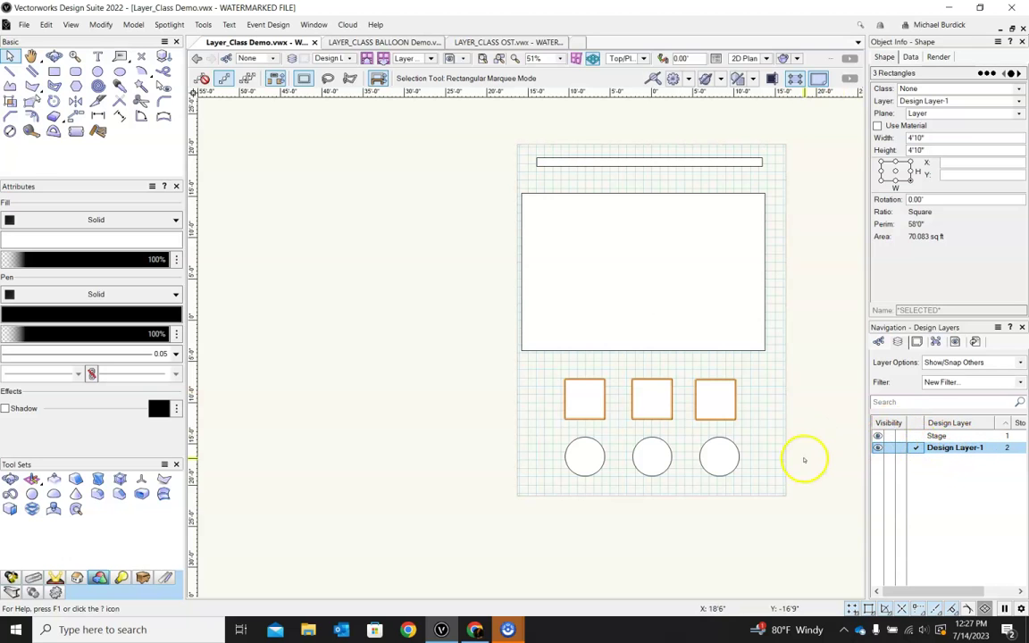
click(1017, 91)
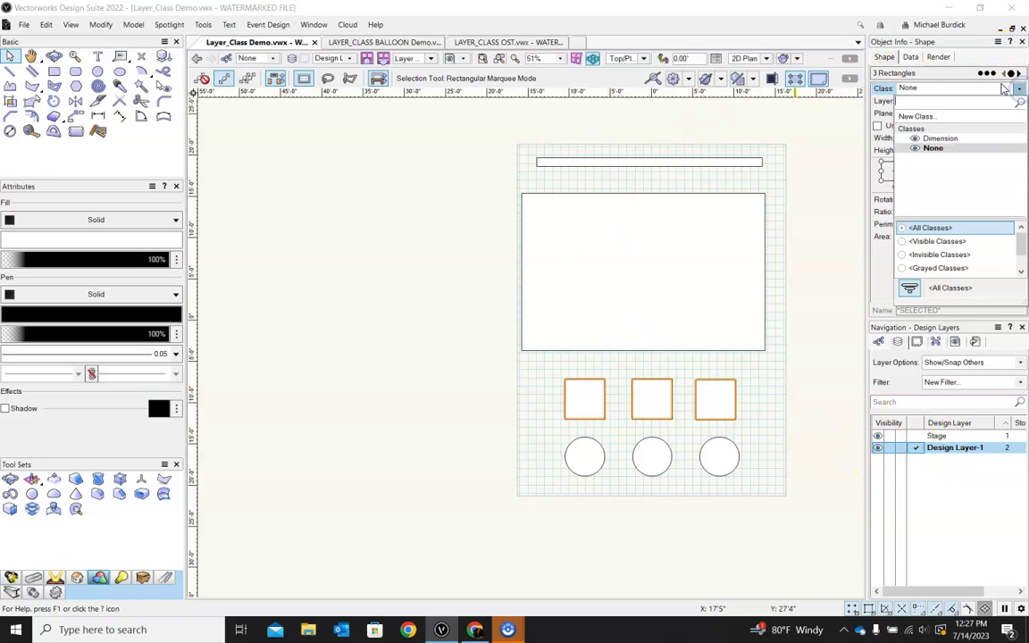
click(918, 117)
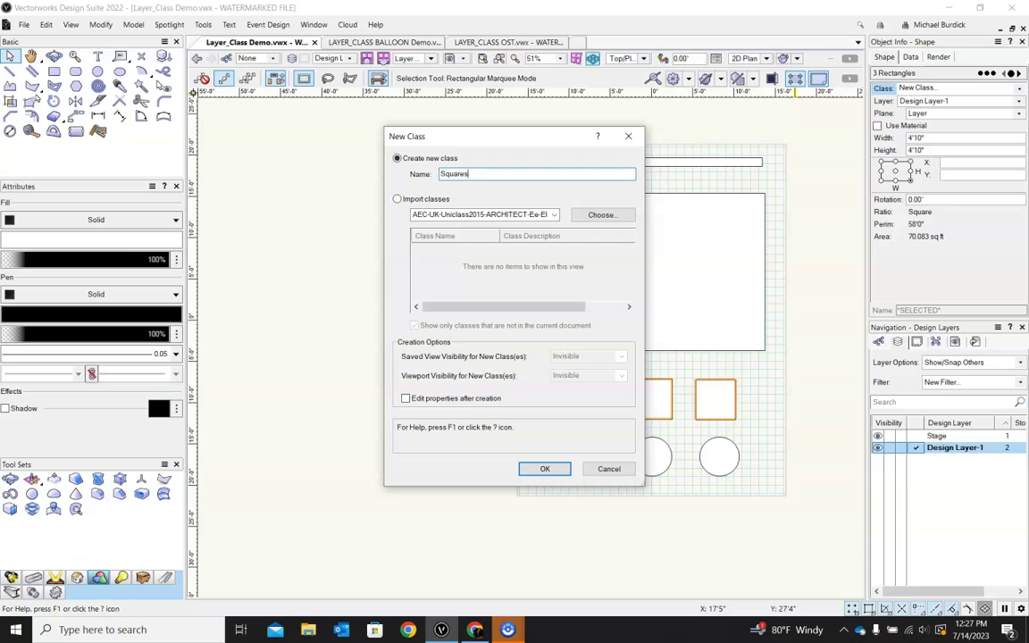
click(532, 471)
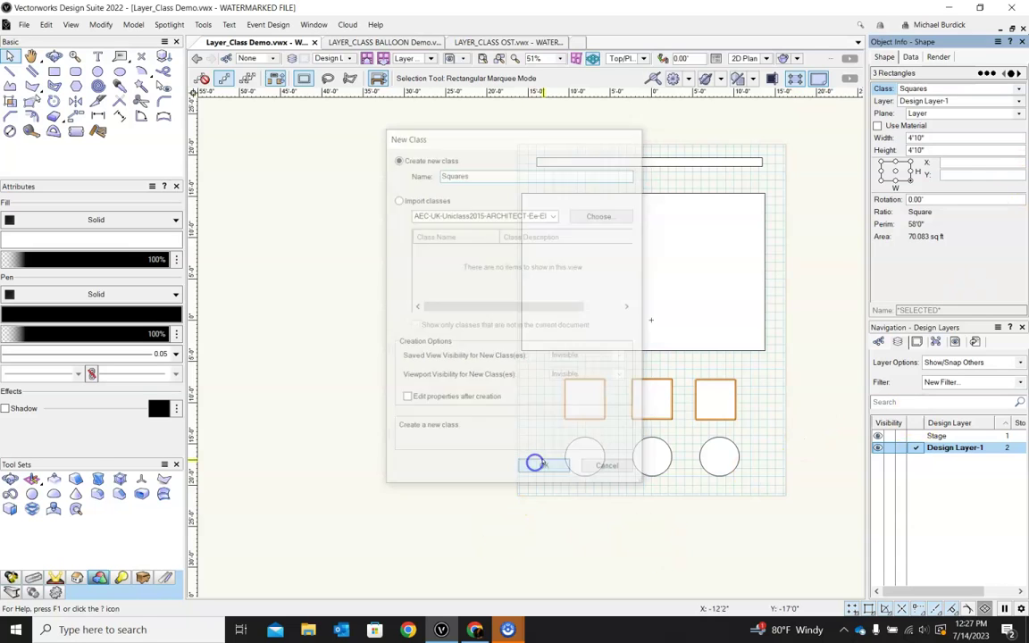
click(769, 528)
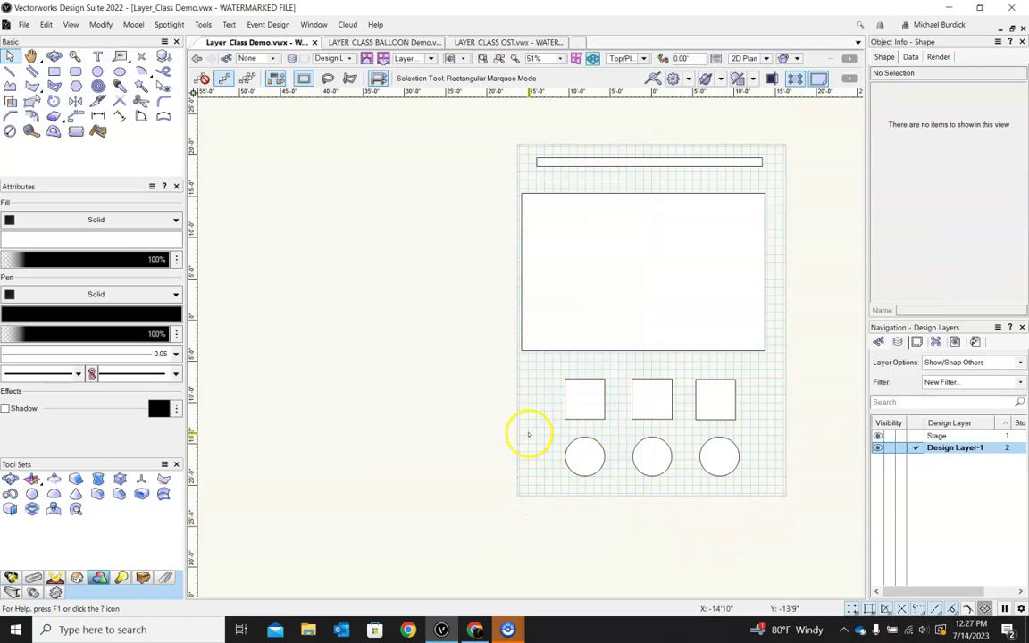
drag(527, 434, 759, 496)
Step: Create a new class named Circles from the Classes list
click(750, 539)
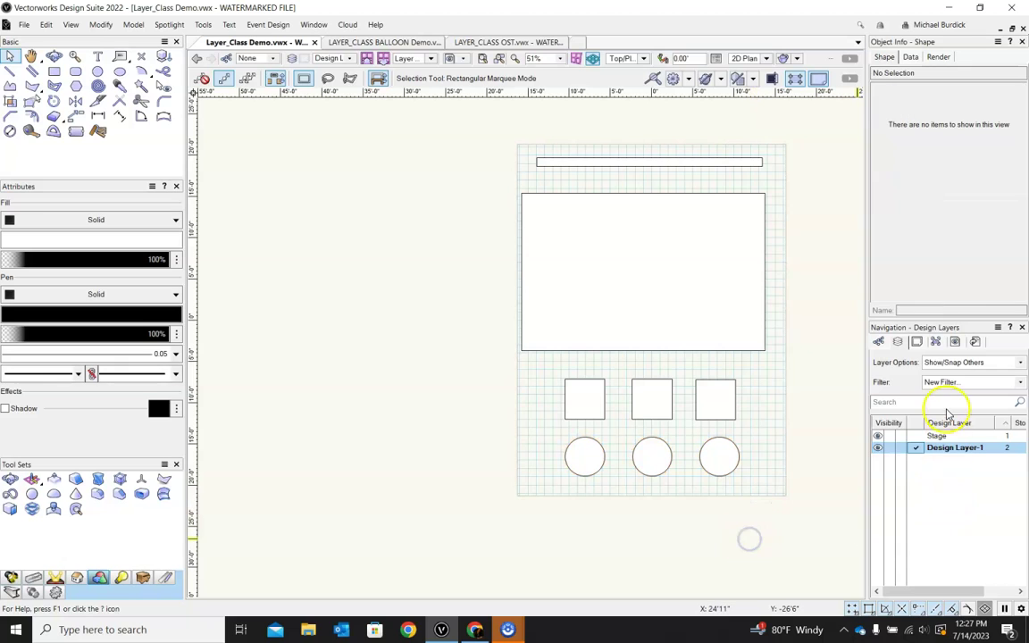
click(879, 343)
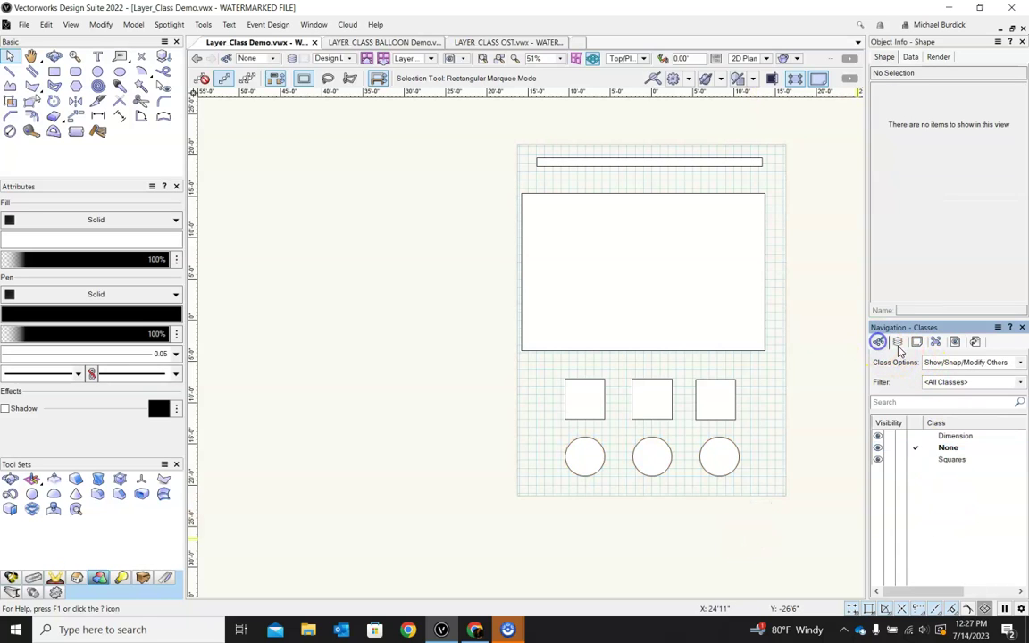
right_click(929, 494)
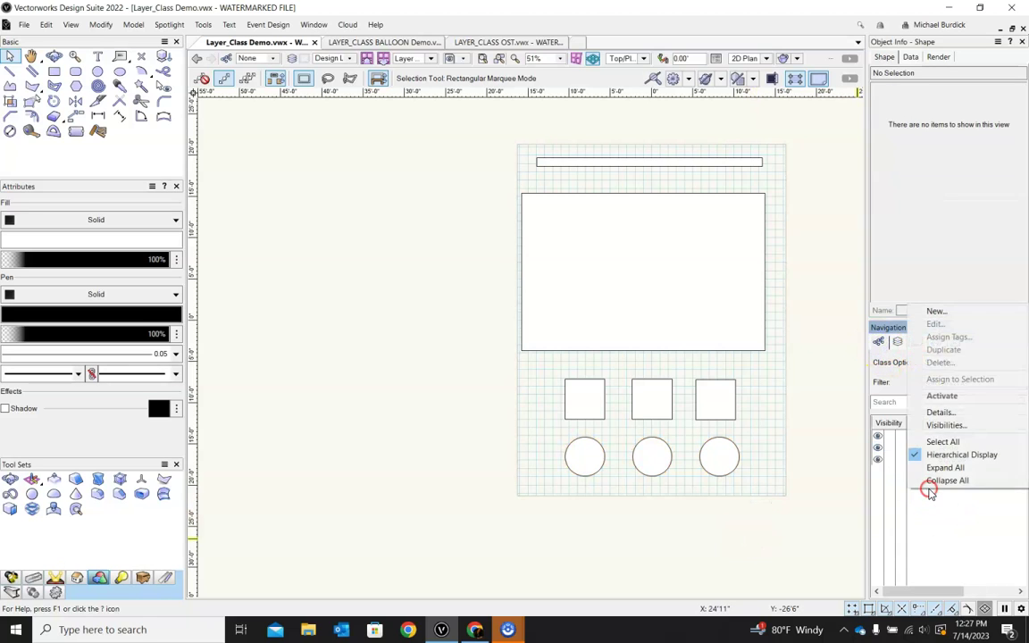
click(928, 311)
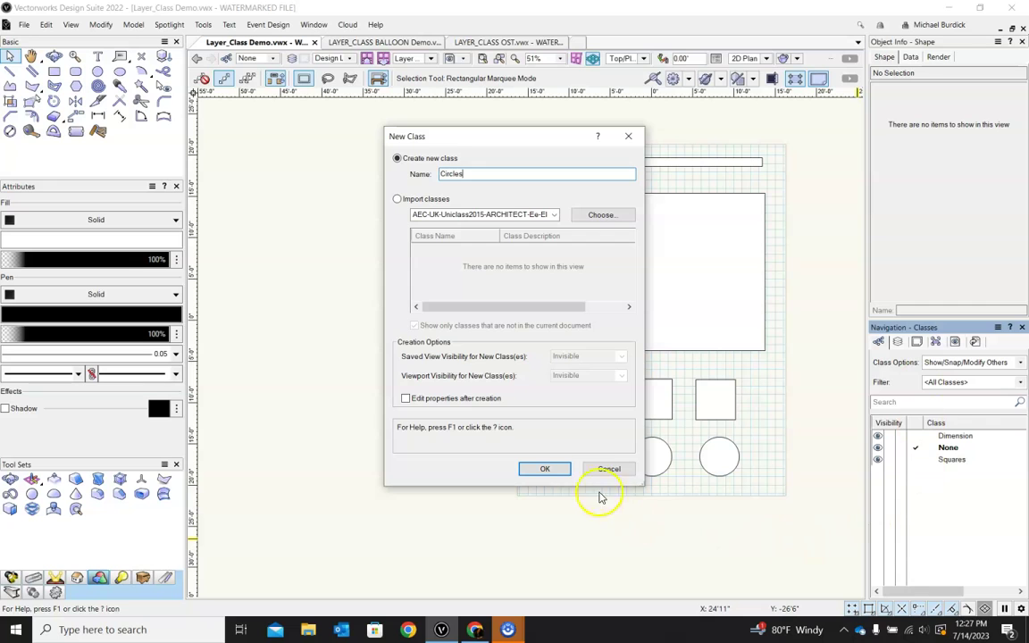
click(564, 477)
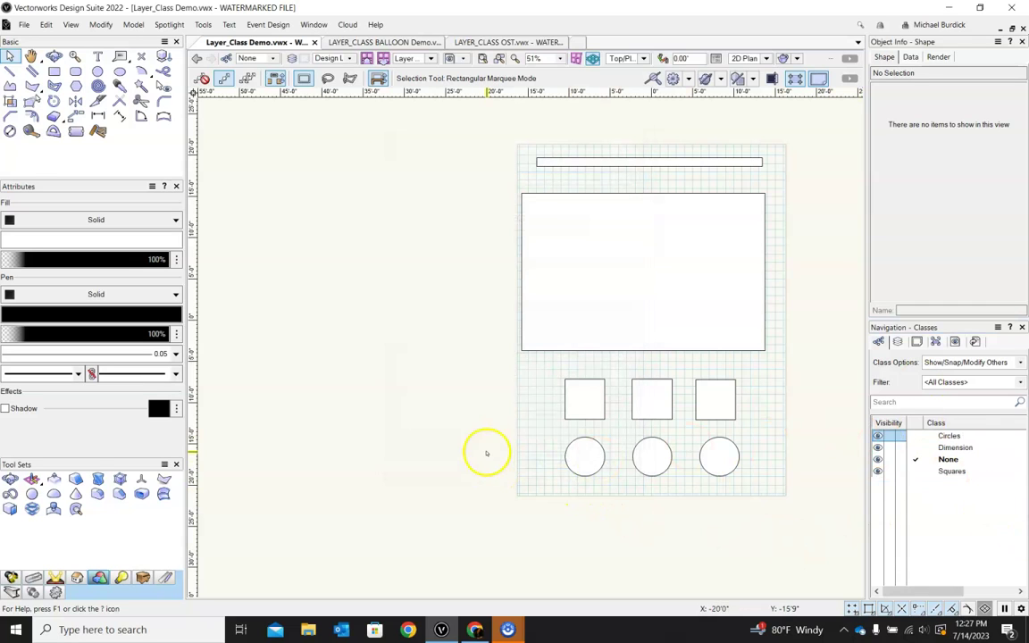
Step: Assign the three circles to the Circles class in Object Info
drag(642, 462, 800, 507)
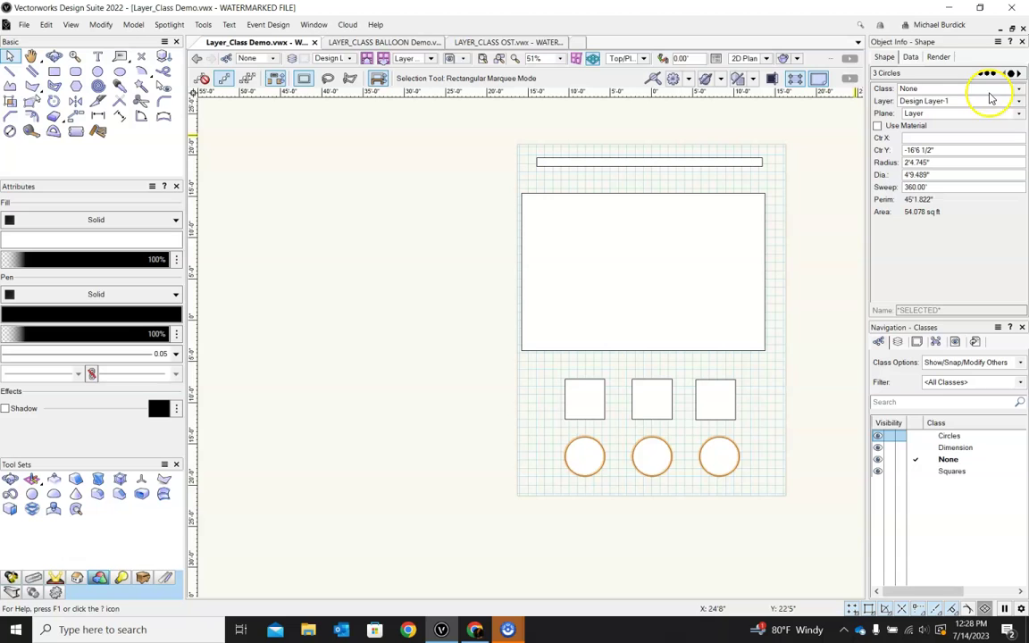
click(1019, 89)
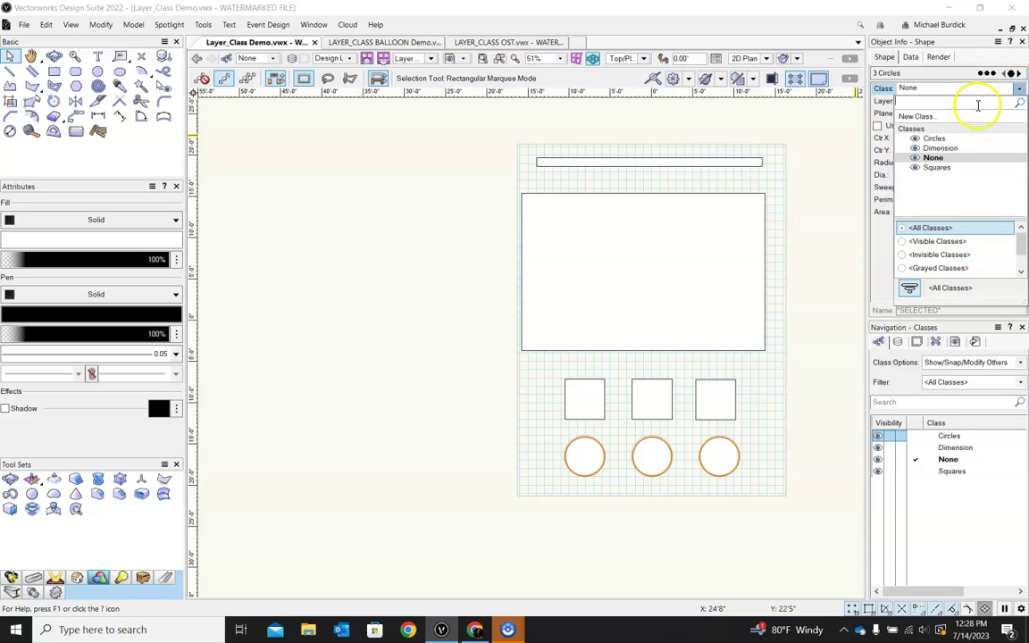
click(934, 139)
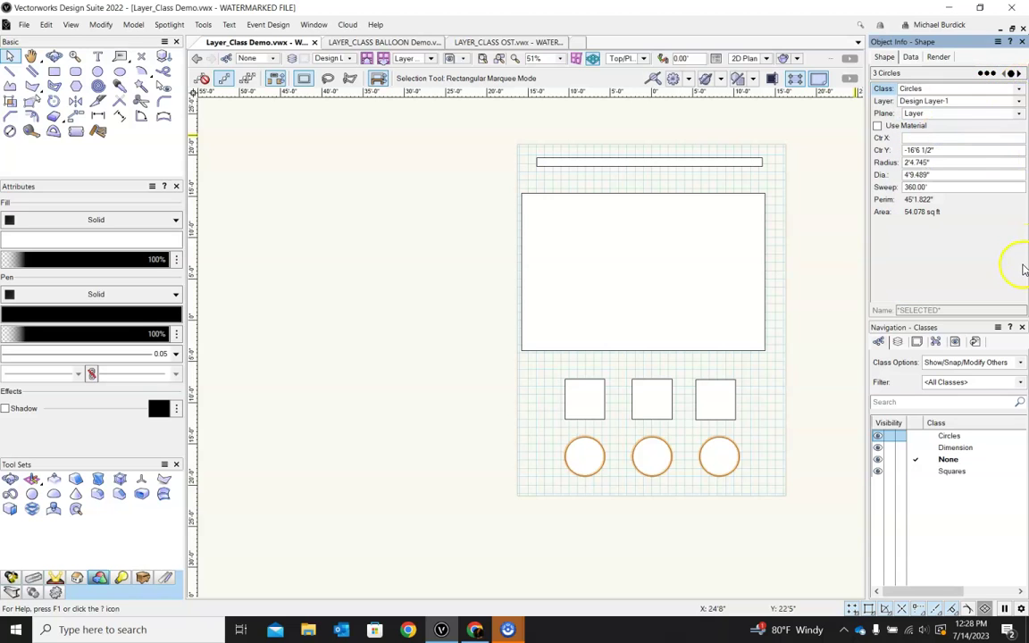
click(797, 443)
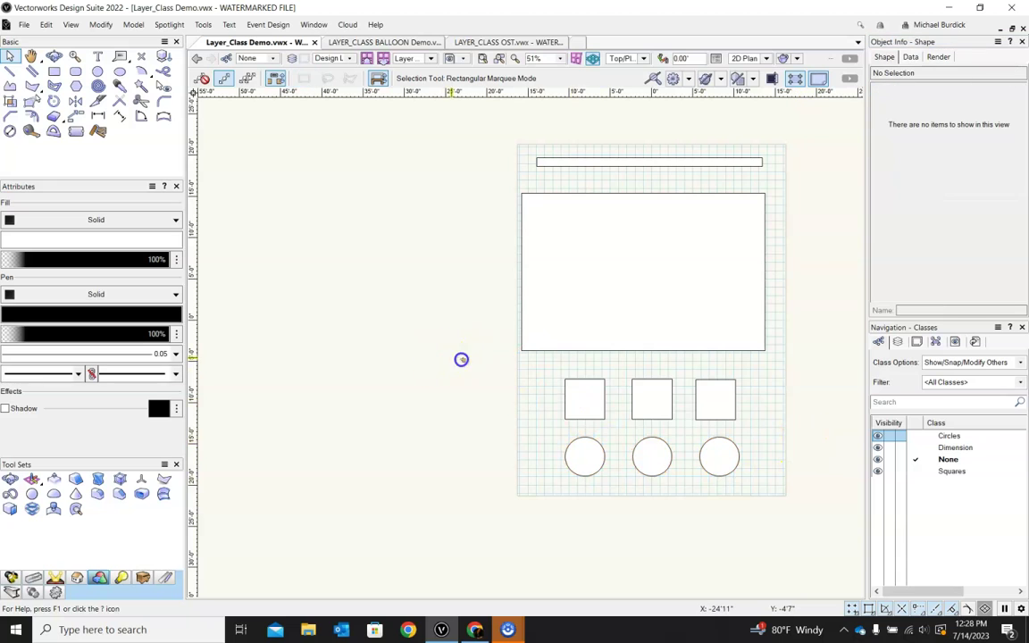
drag(452, 357, 786, 497)
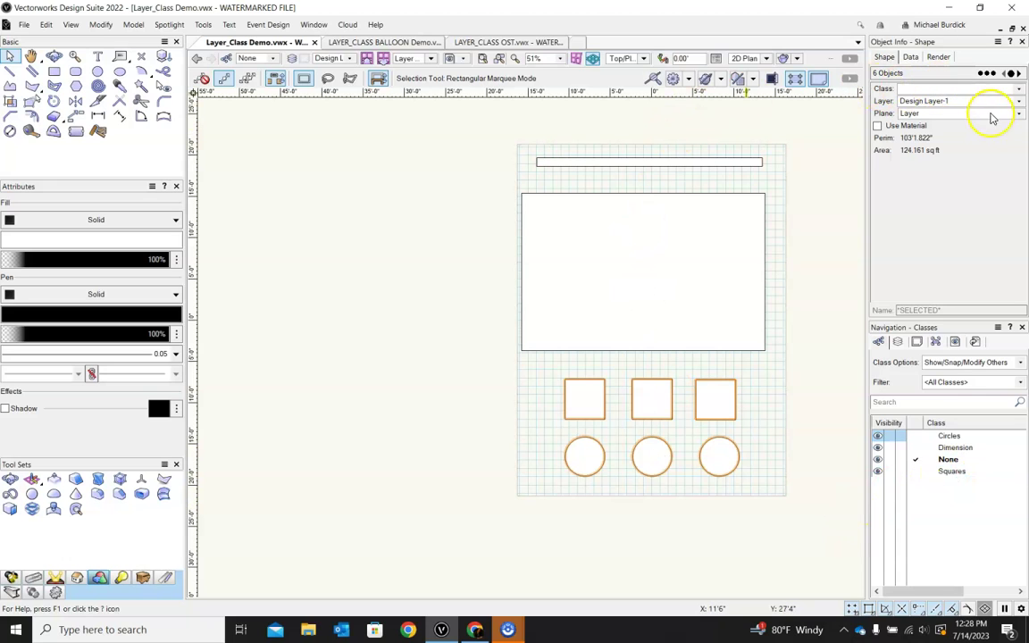
Step: Move the six squares and circles onto a new design layer named Set Pieces
click(1018, 102)
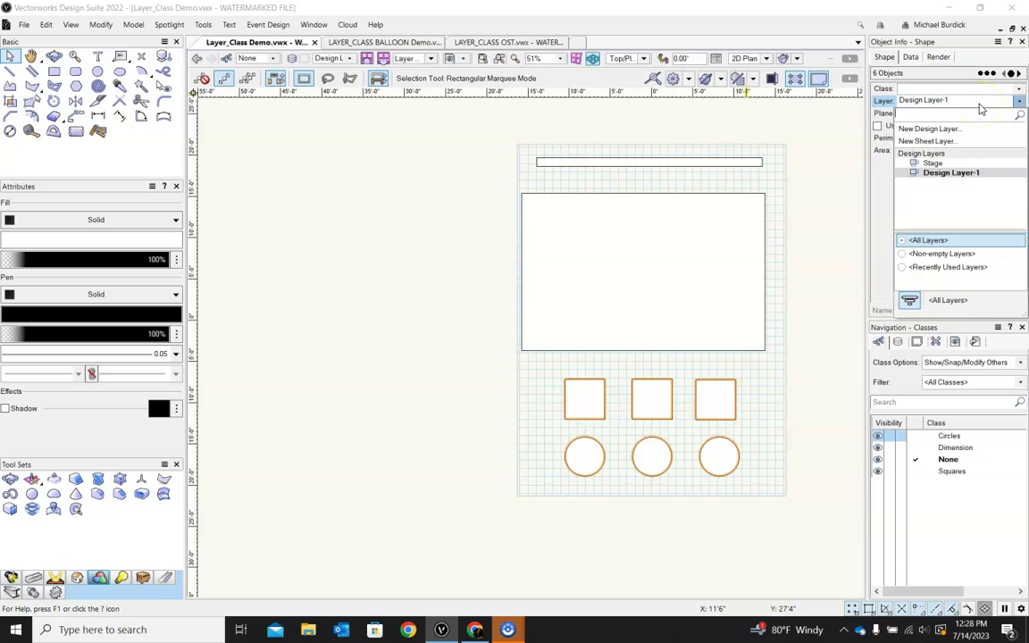
click(930, 128)
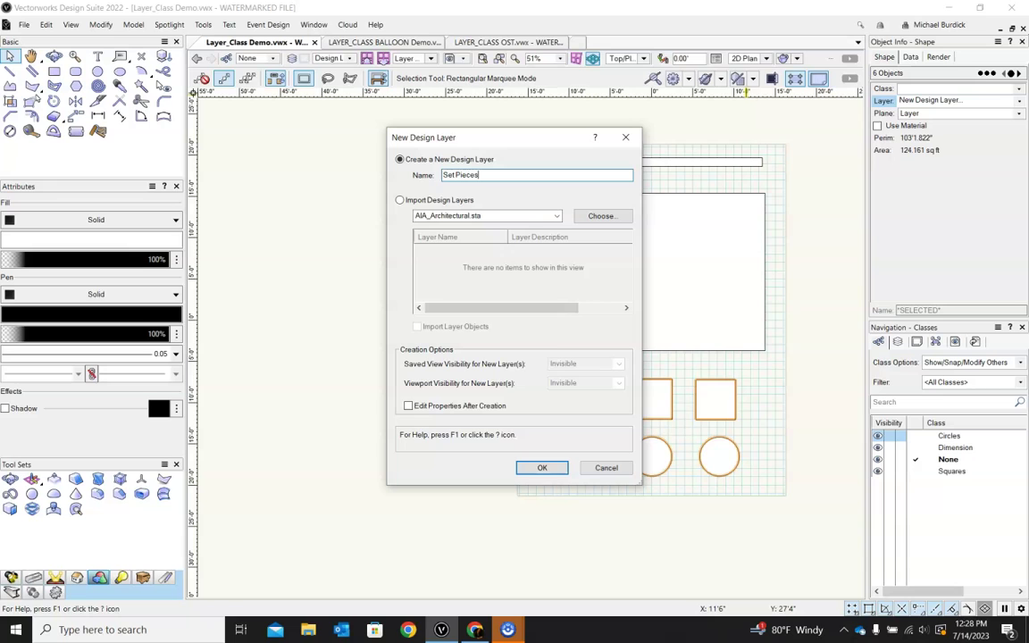
click(537, 467)
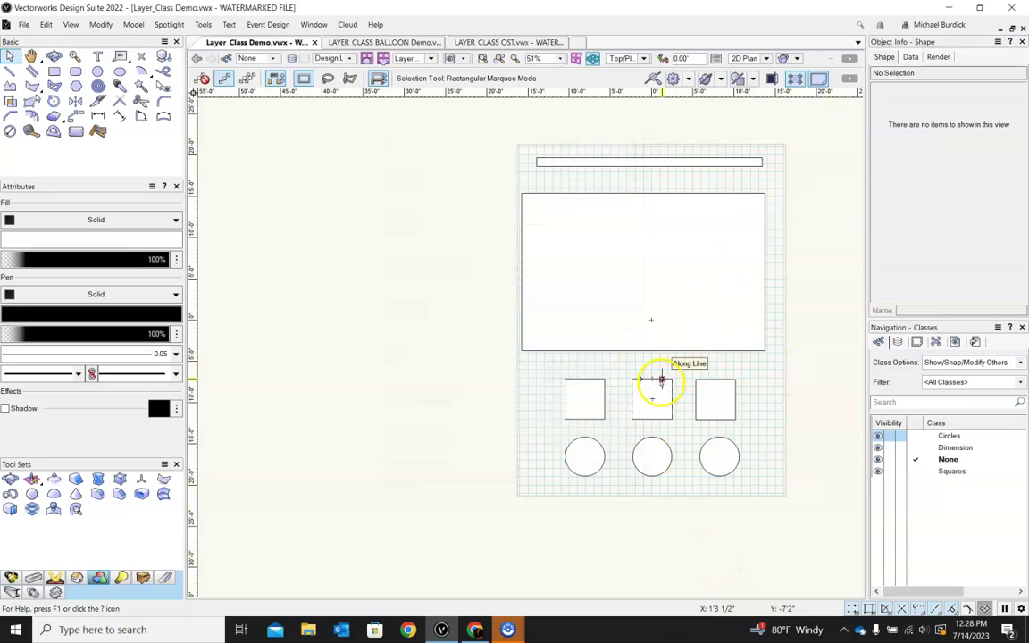
click(949, 436)
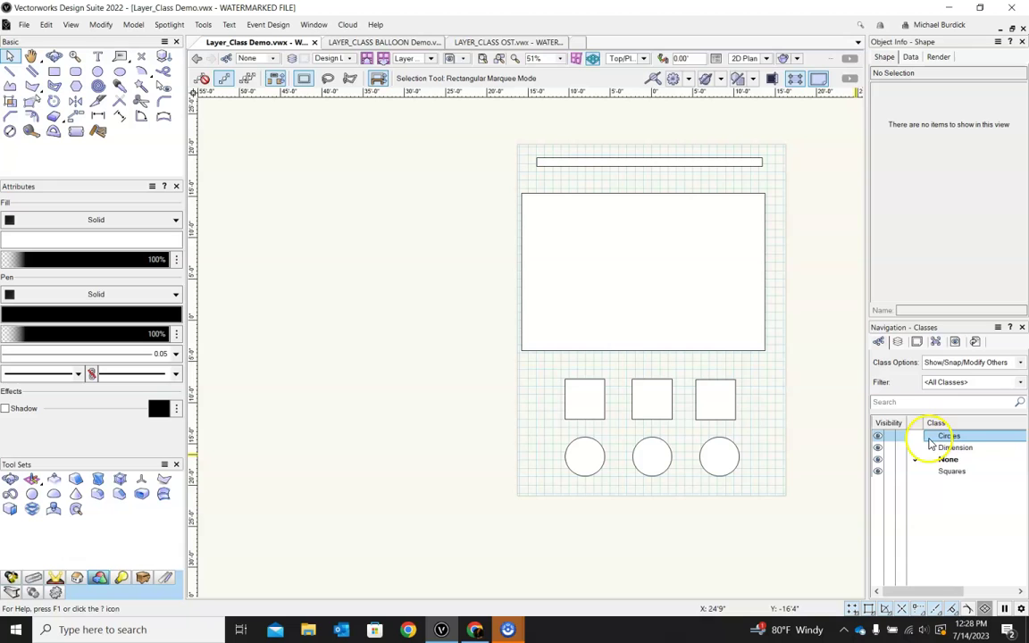
click(1019, 364)
click(970, 452)
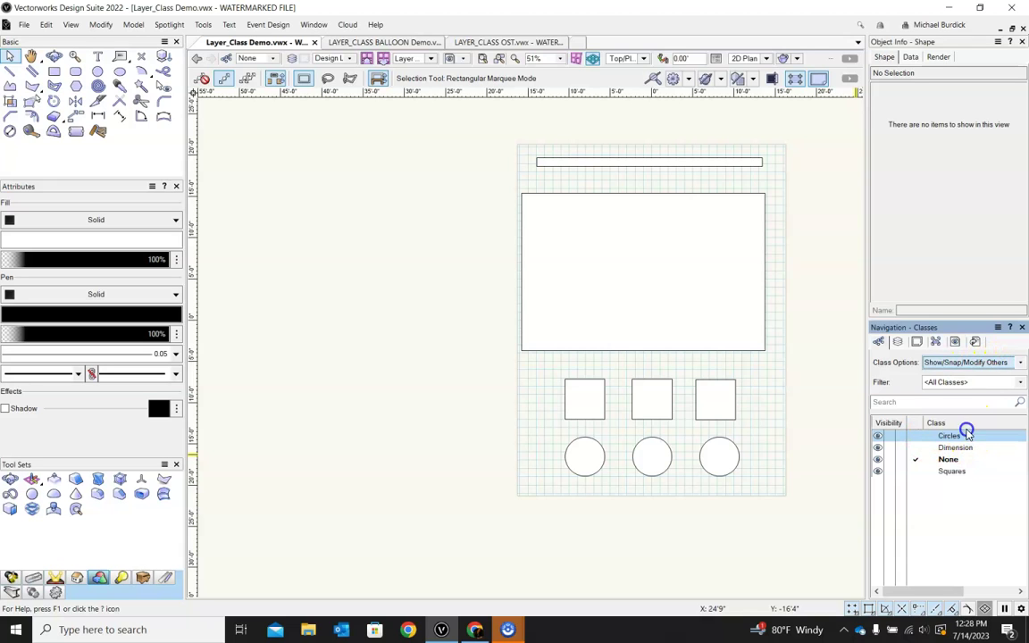
click(897, 342)
Step: Set the layer options to Show/Snap/Modify Others so other layers' objects can be edited
click(1019, 363)
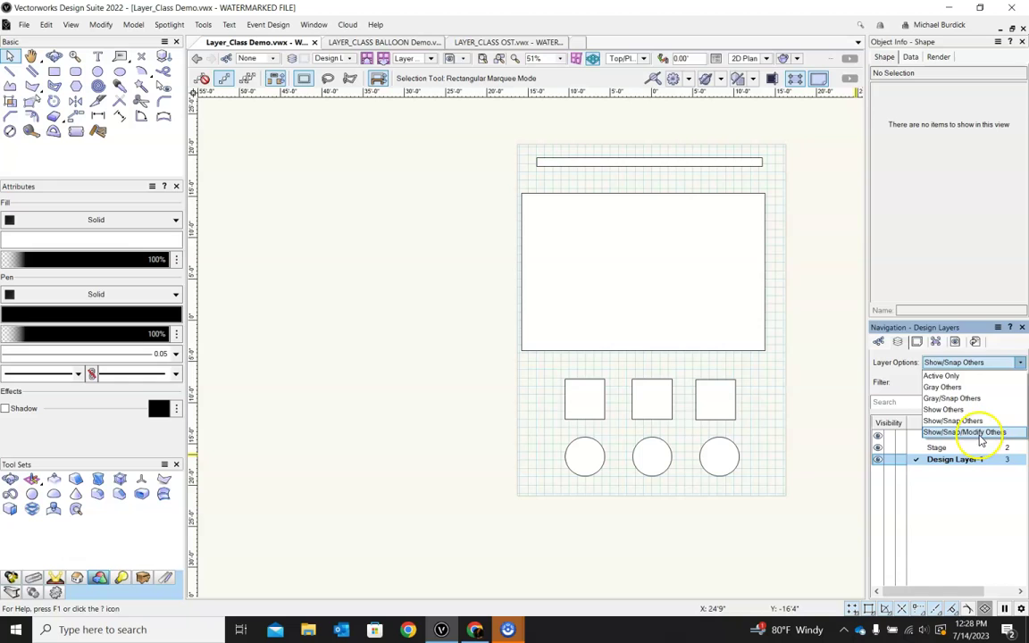
click(978, 428)
click(485, 411)
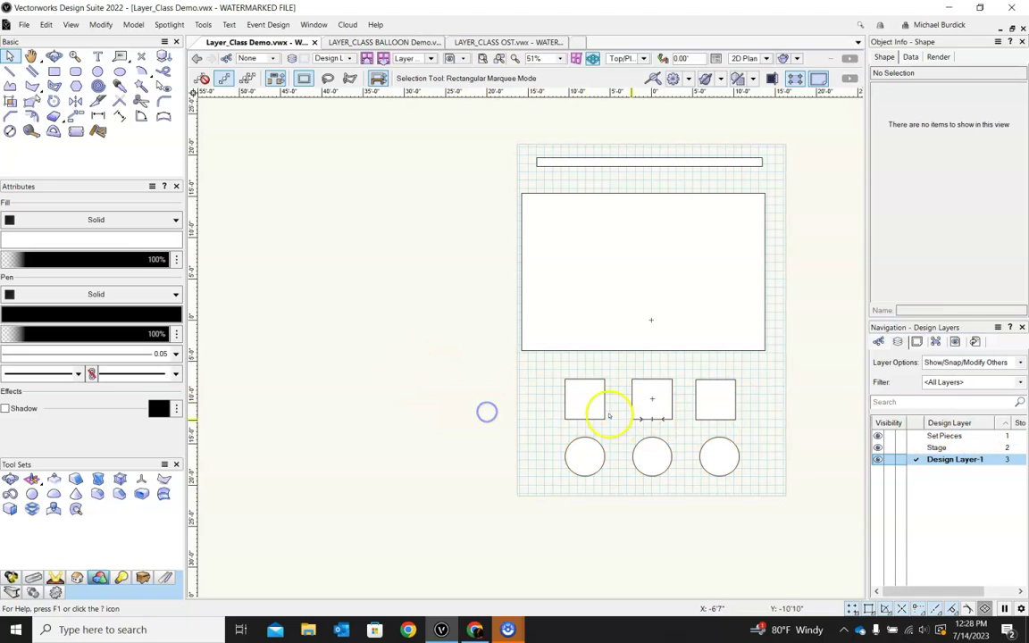
Step: Drag the three squares and three circles inside the large stage rectangle
drag(576, 381, 565, 307)
drag(665, 392, 666, 313)
drag(735, 398, 731, 300)
drag(585, 457, 580, 285)
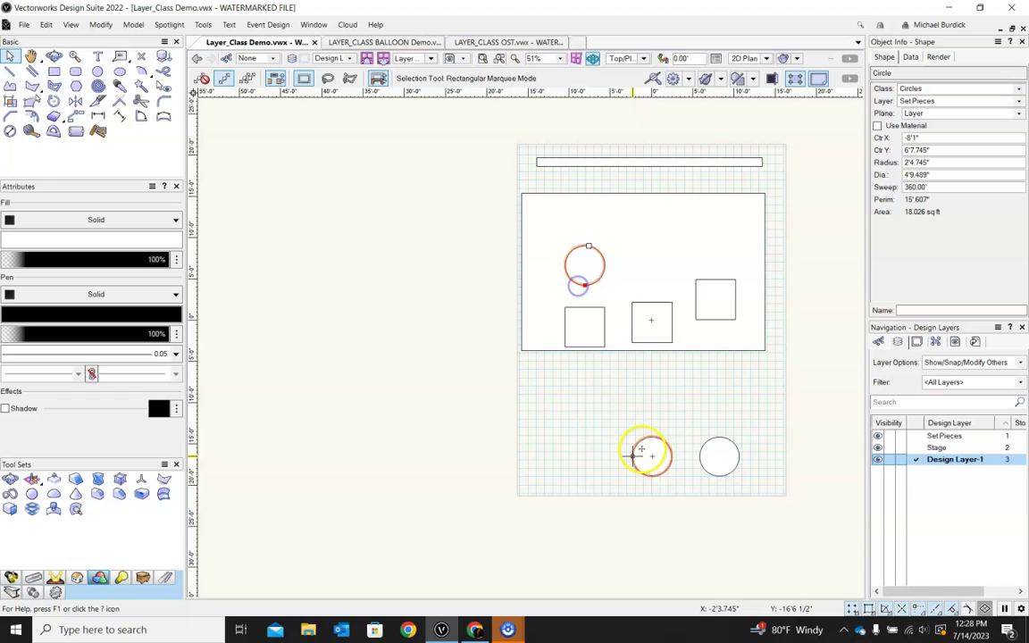
drag(640, 453, 626, 252)
click(738, 481)
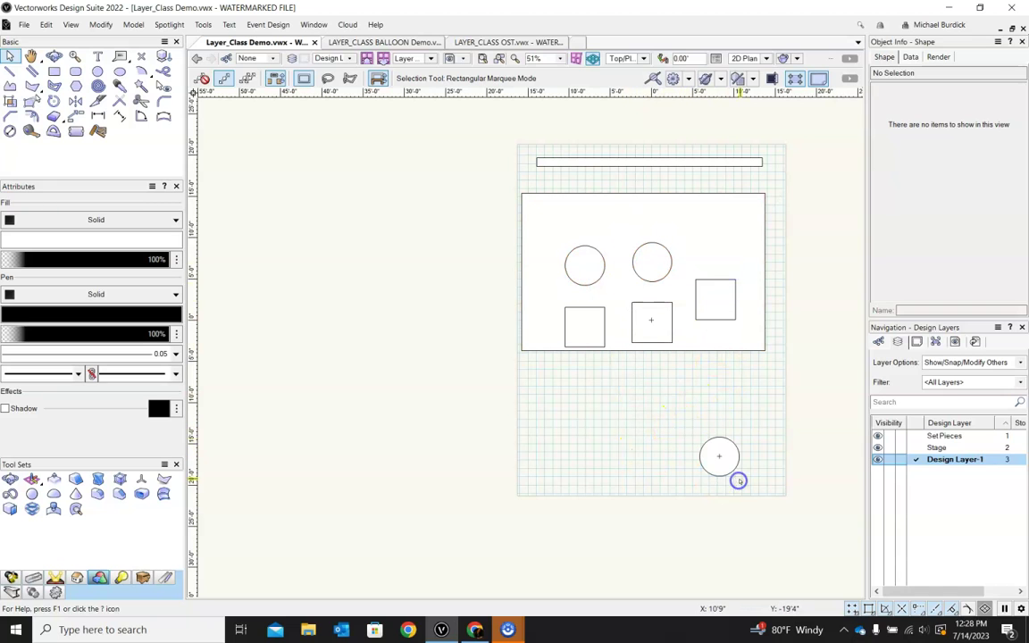
drag(738, 471, 712, 245)
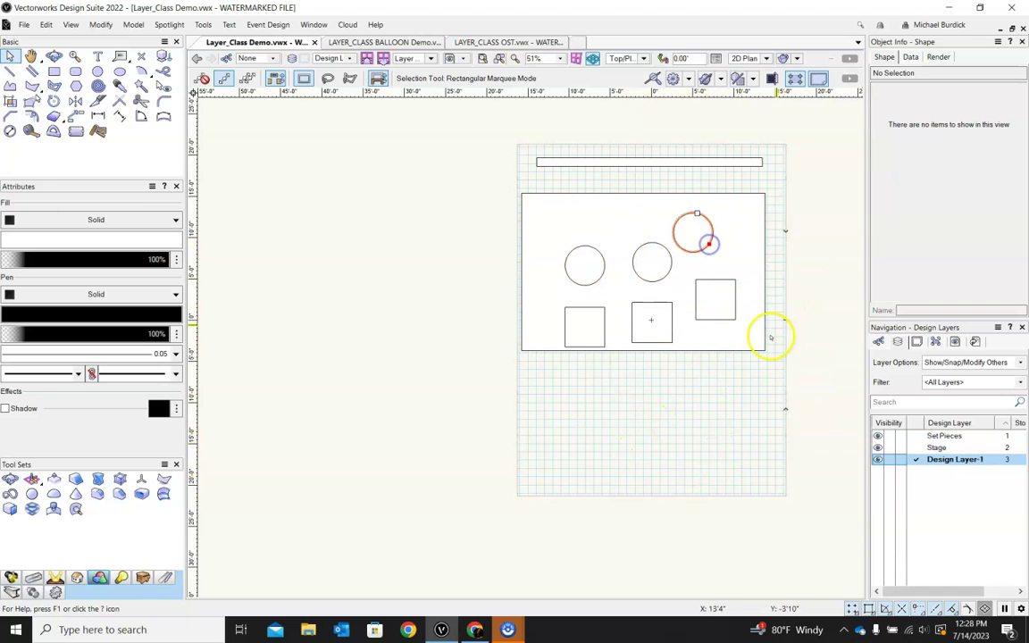
click(717, 431)
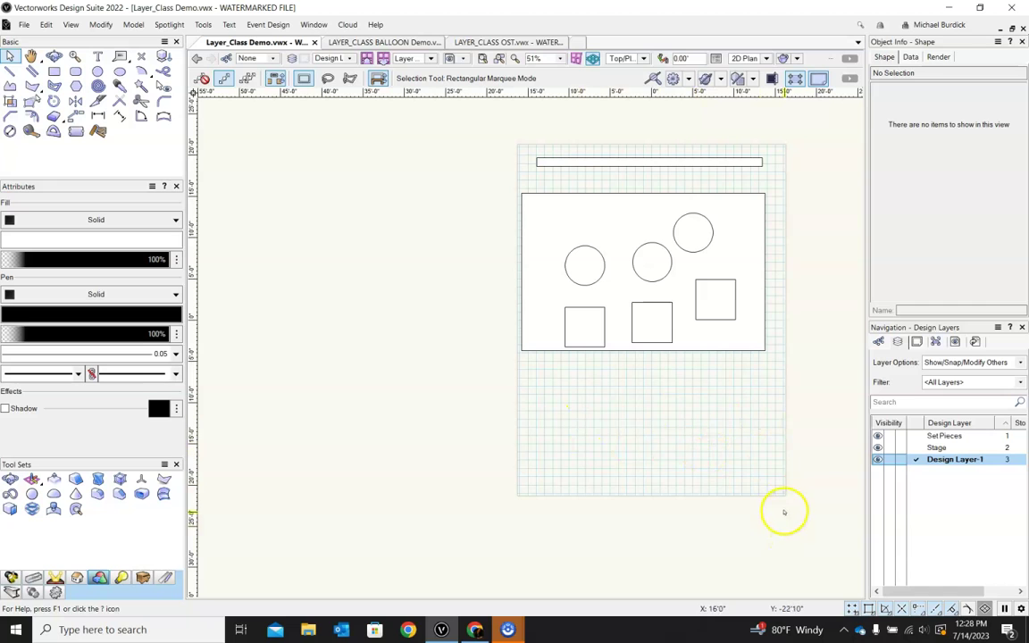
click(587, 247)
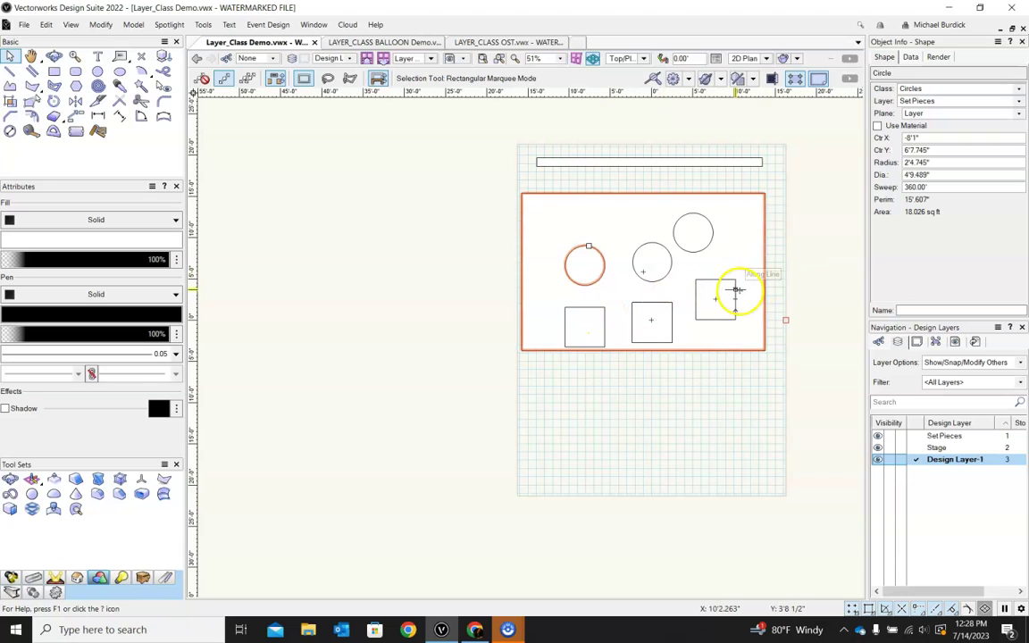
Step: Edit the Squares class in the class Organization dialog and set its fill colour to green
click(880, 342)
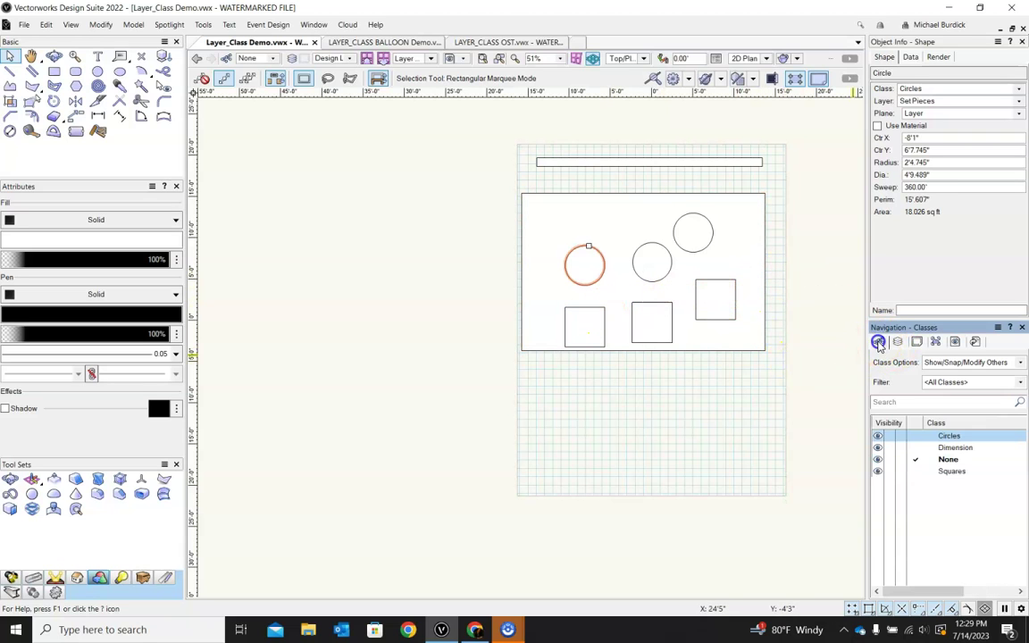
click(879, 344)
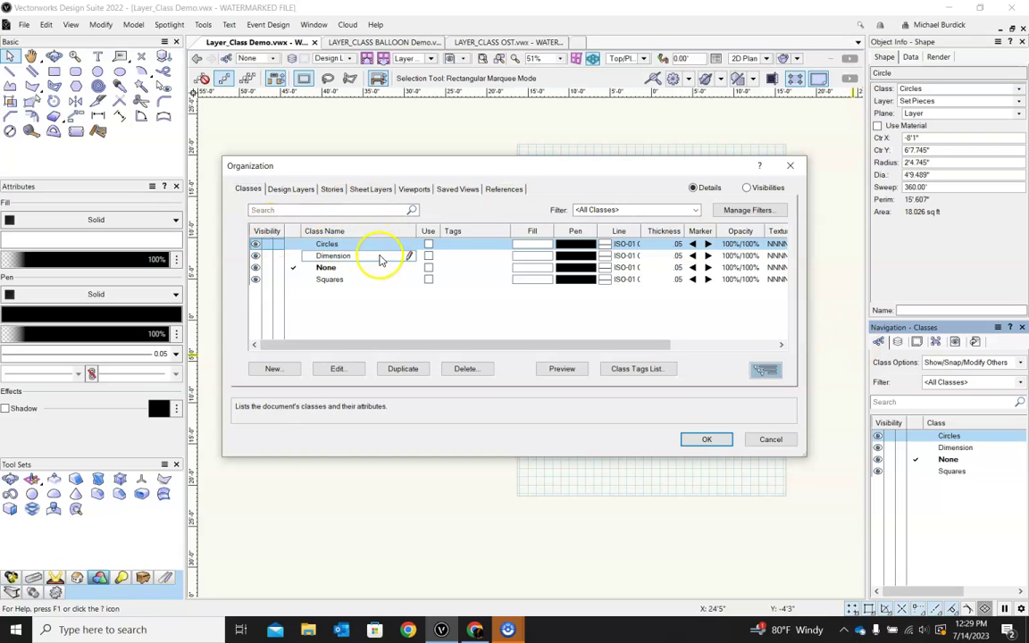
click(344, 281)
click(487, 279)
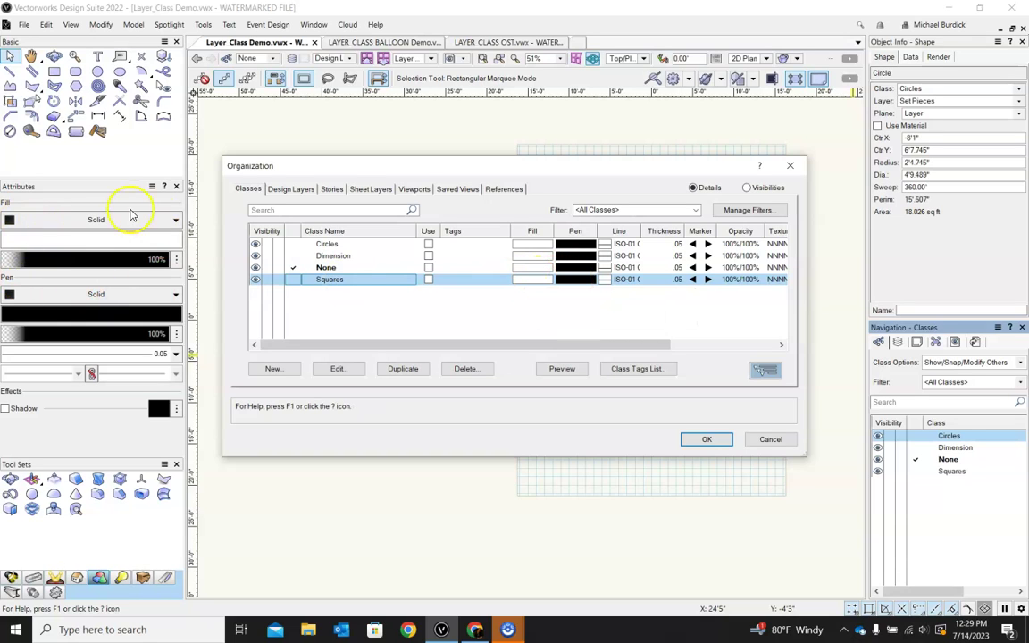
double_click(537, 282)
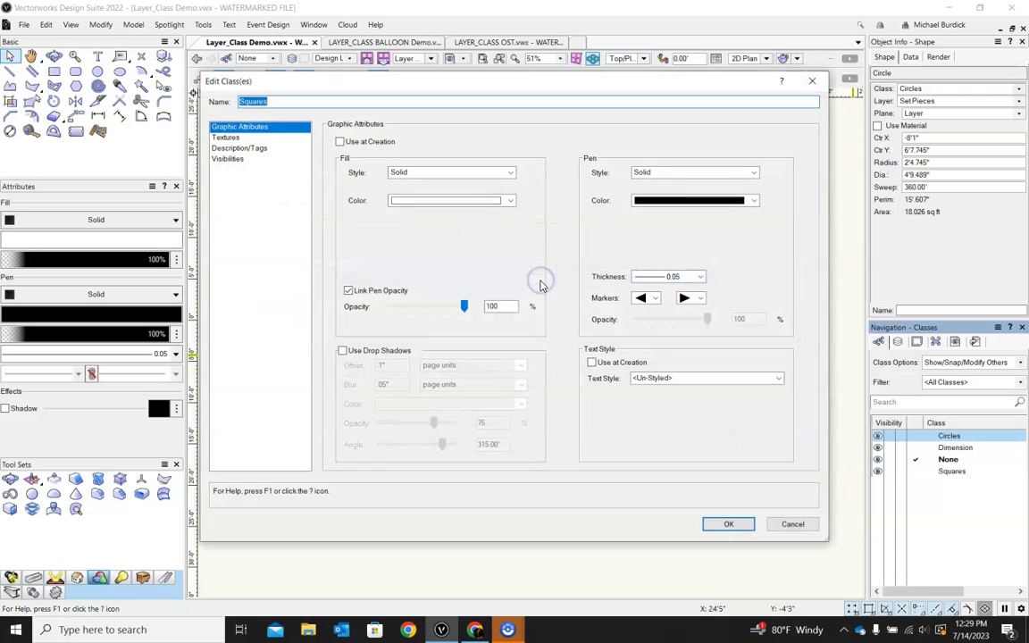
click(510, 200)
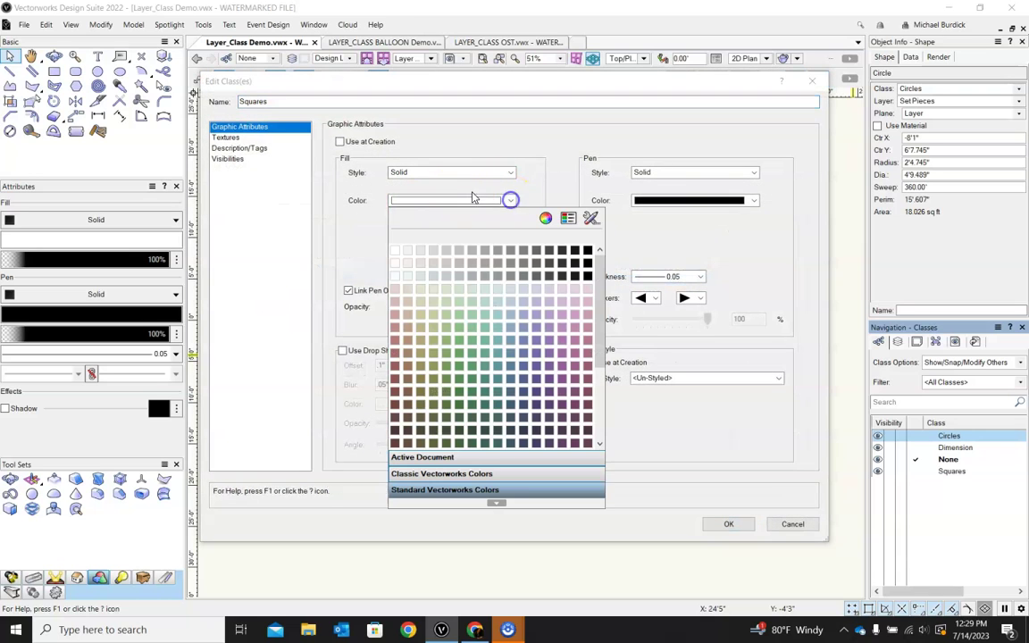
click(458, 340)
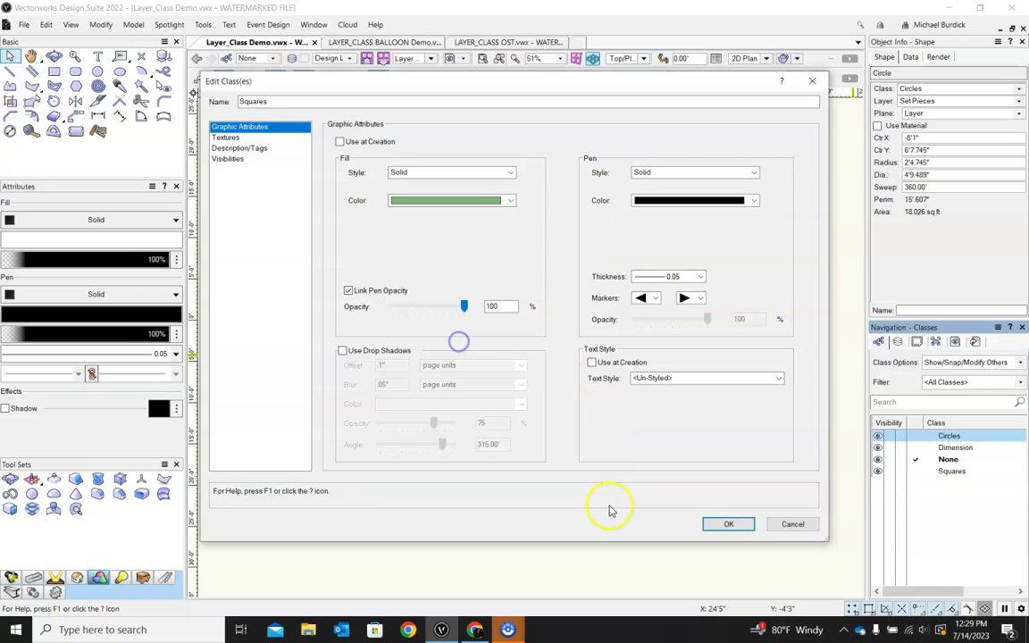
click(728, 524)
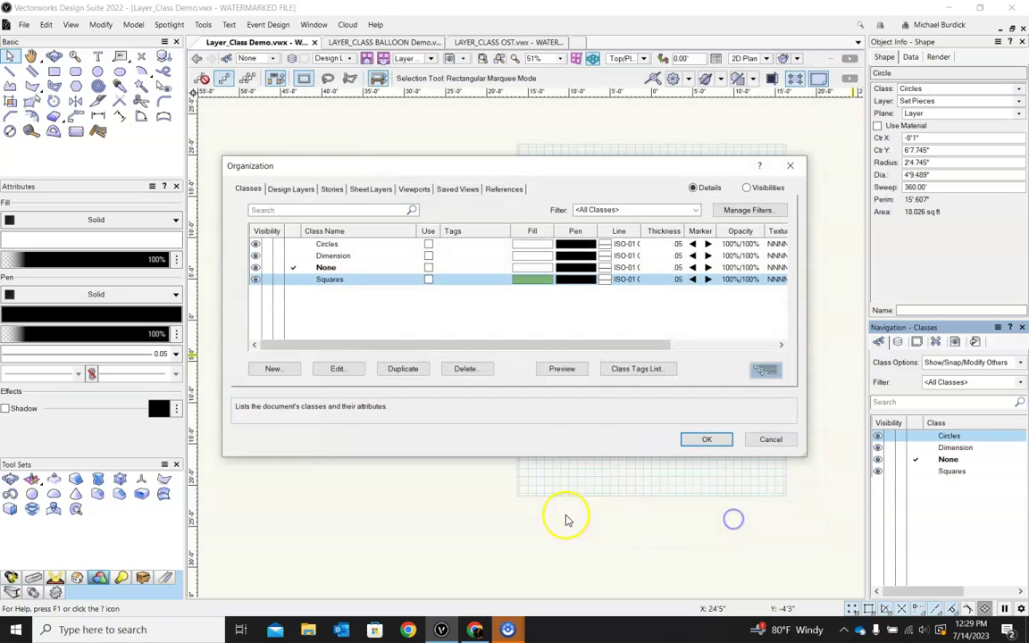
click(706, 440)
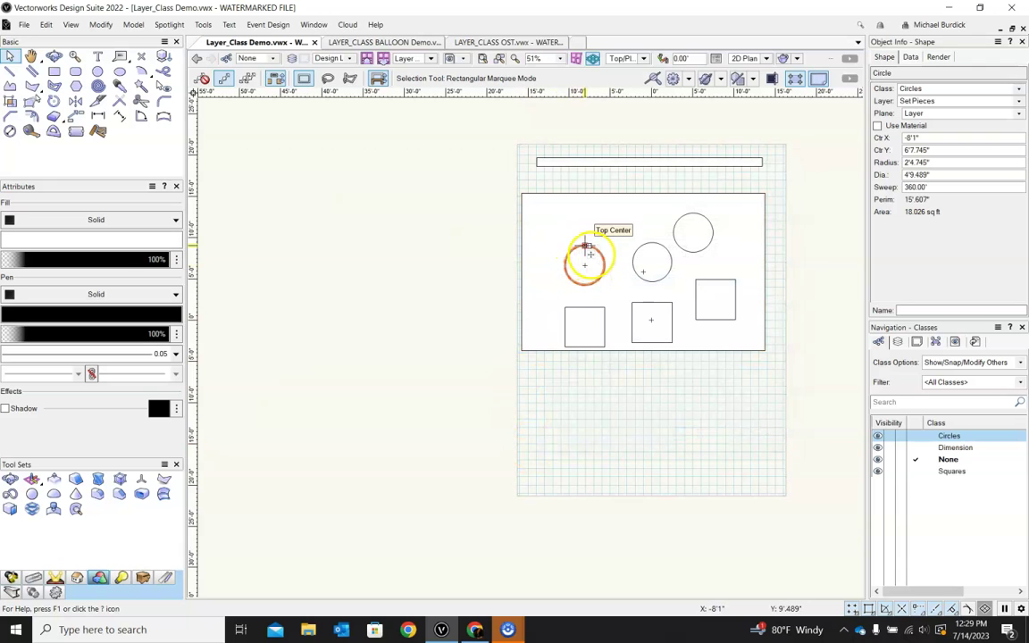
Step: Make a circle and the lower-left square take attributes by class, with Squares the active class
click(153, 186)
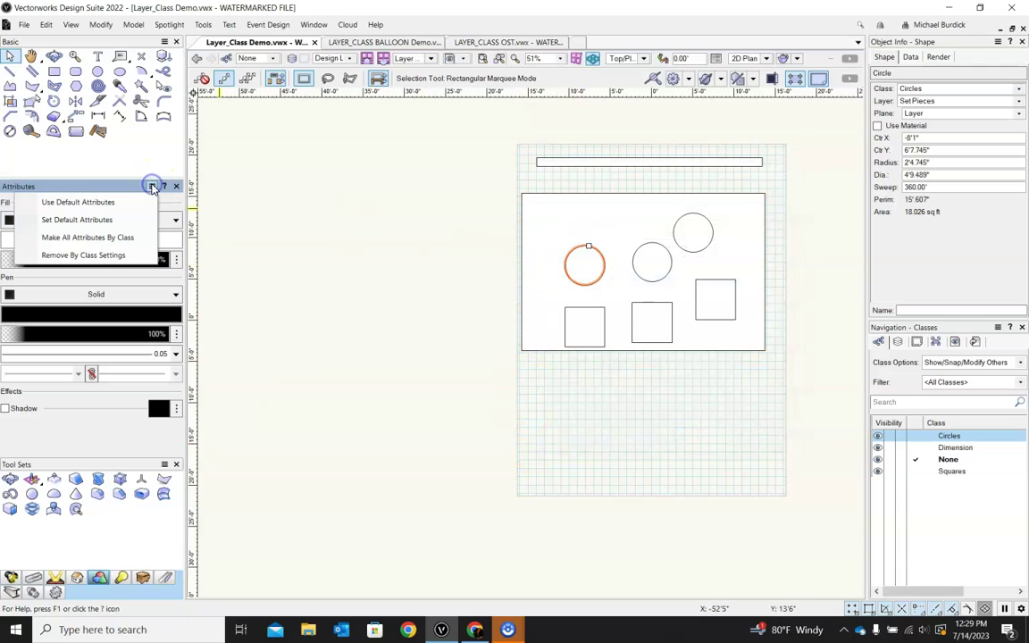
click(109, 238)
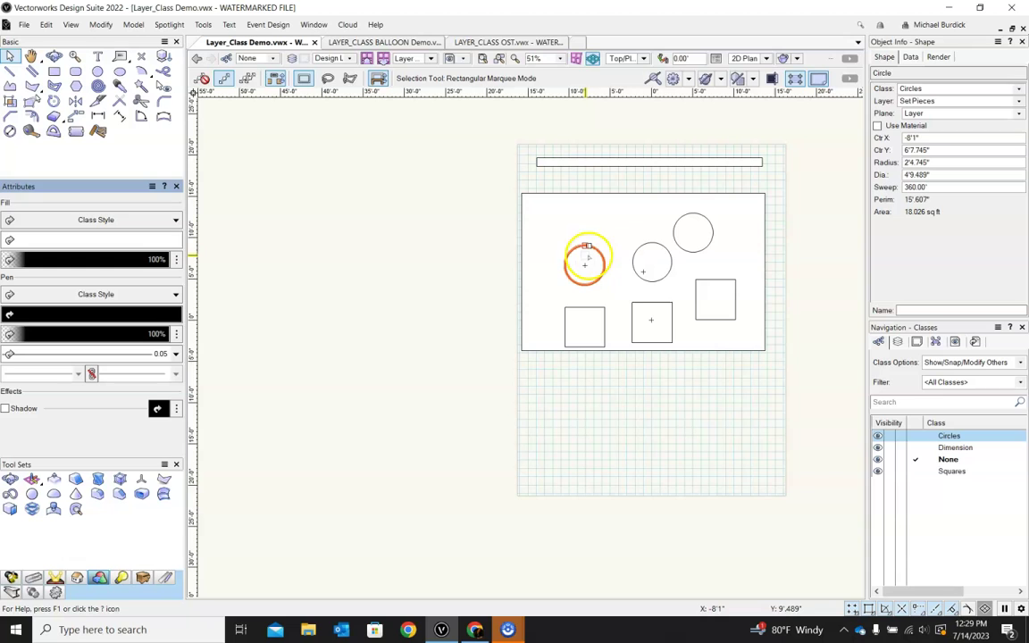
click(606, 318)
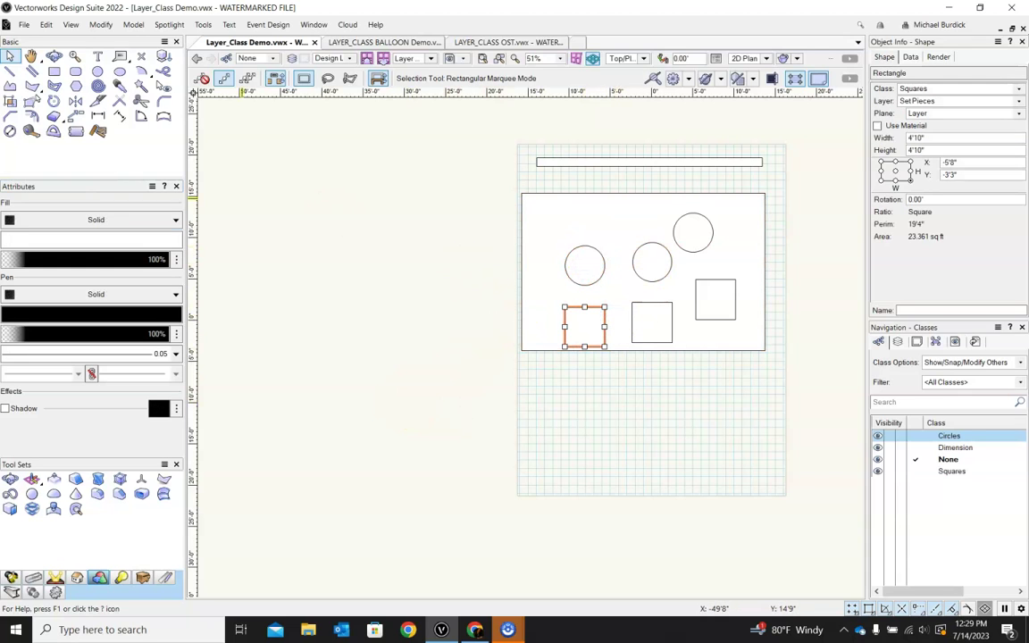
click(151, 186)
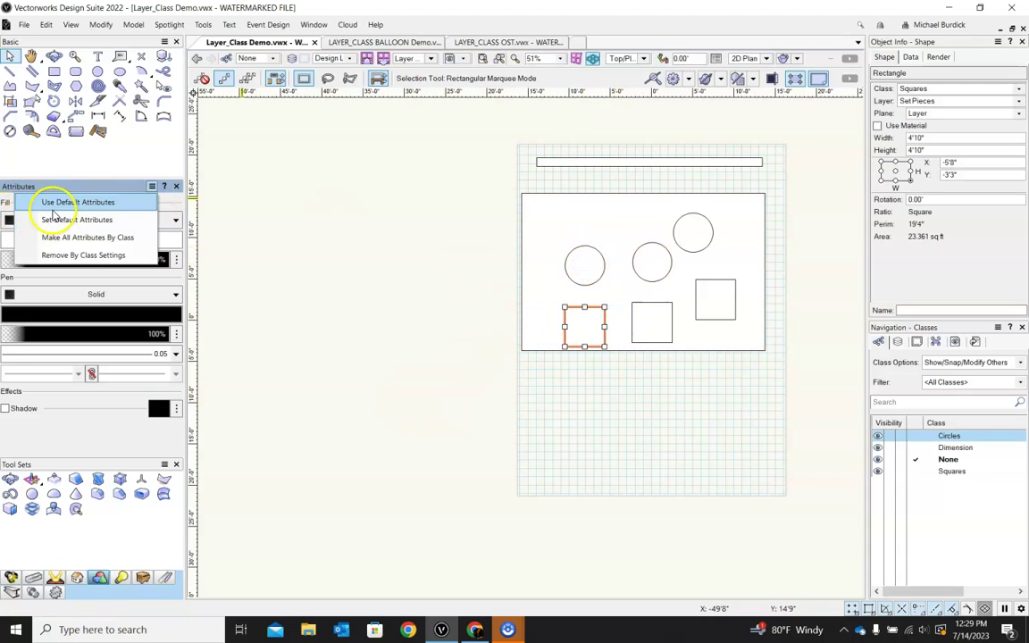
click(918, 472)
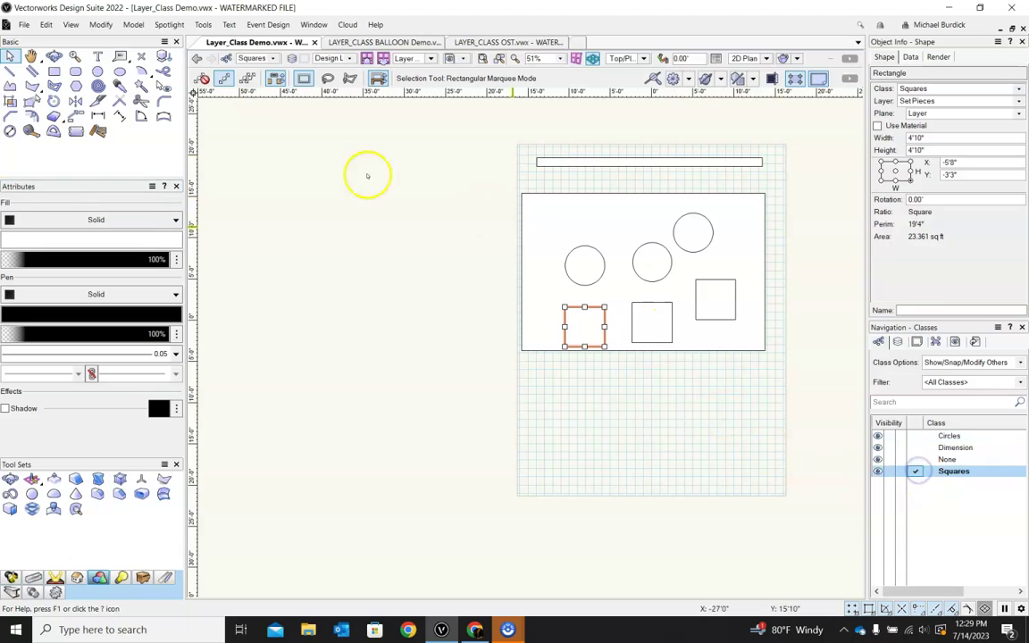
click(152, 186)
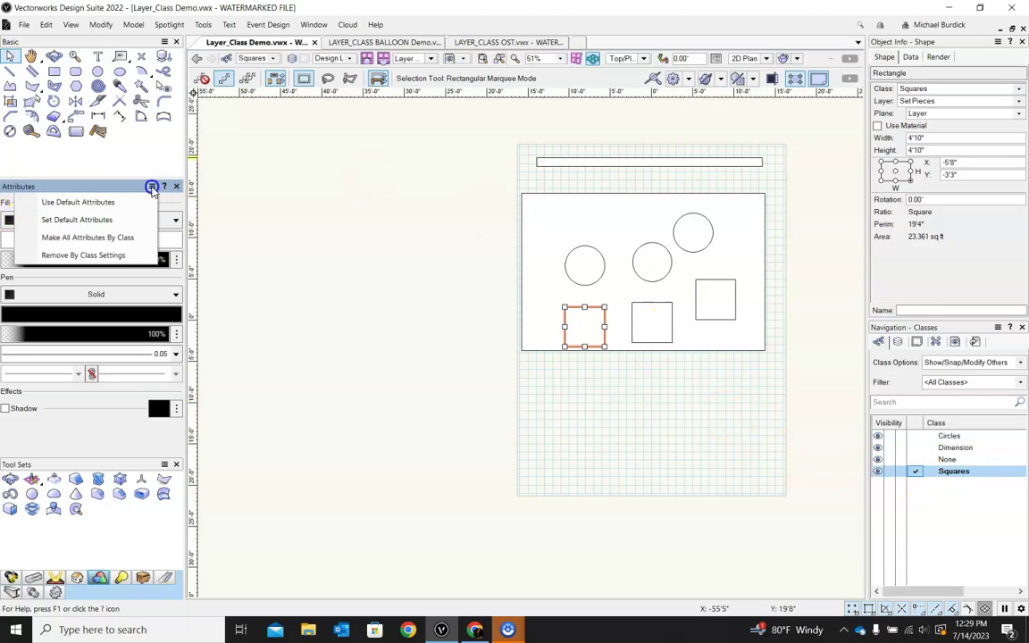
click(119, 237)
click(436, 363)
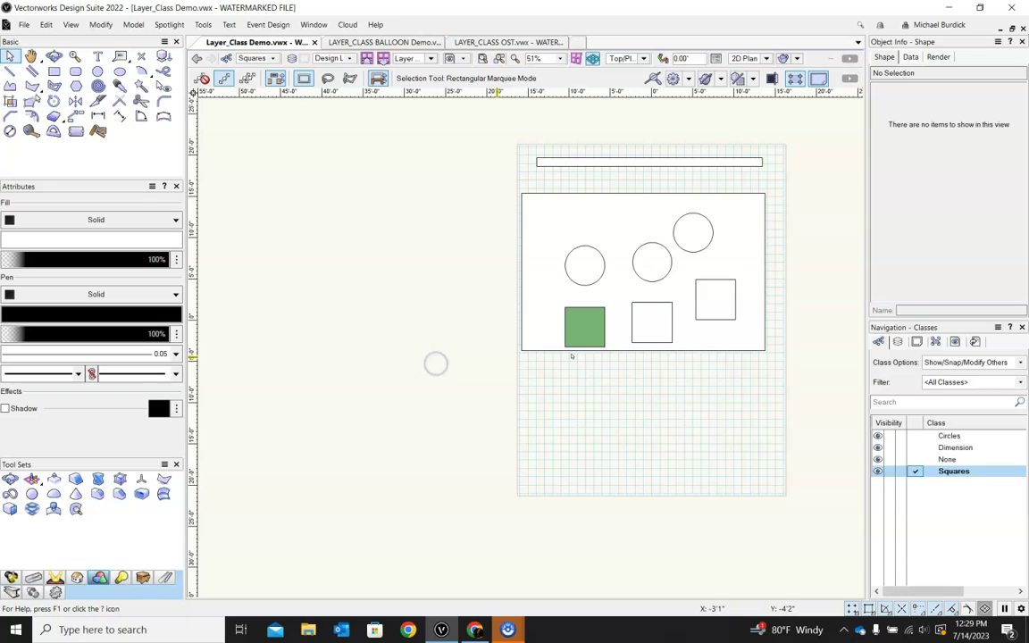
Step: Marquee-select every shape and apply Make All Attributes By Class, turning all squares green
click(666, 326)
drag(423, 239, 820, 422)
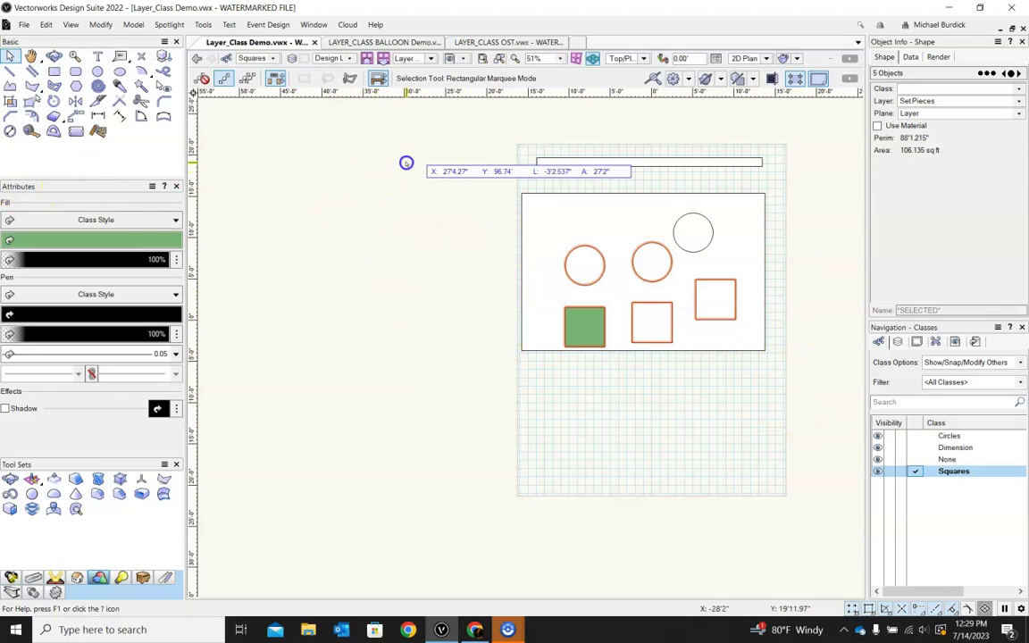
drag(406, 164, 838, 404)
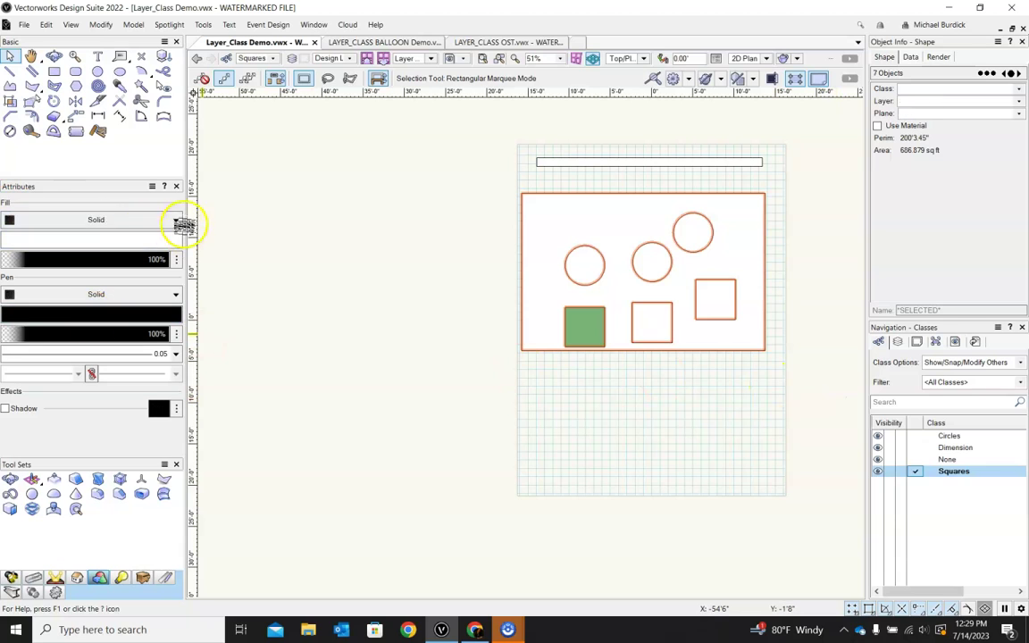
click(152, 186)
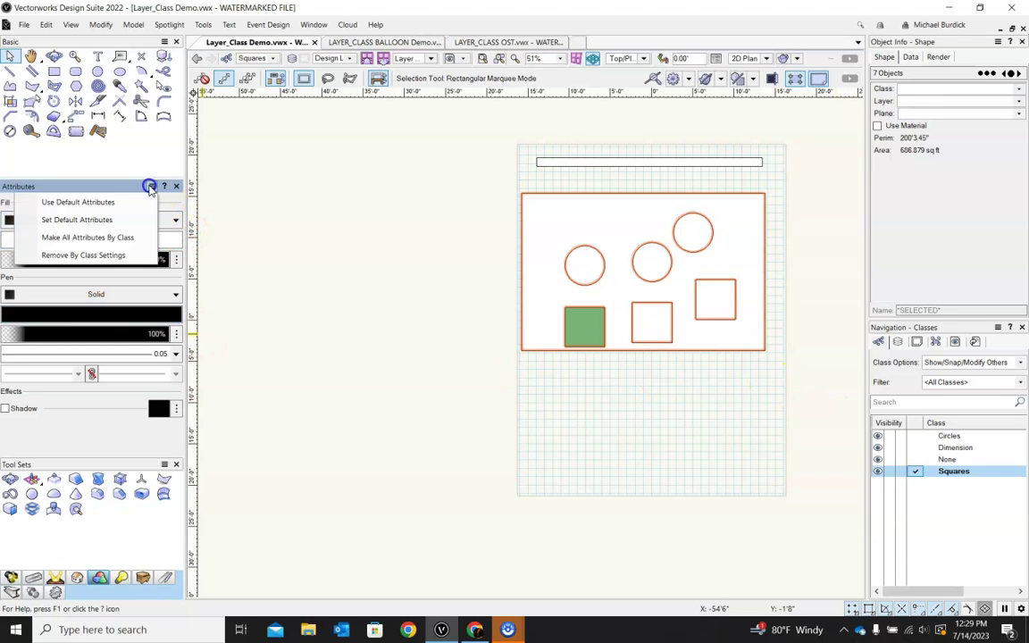
click(131, 235)
click(350, 292)
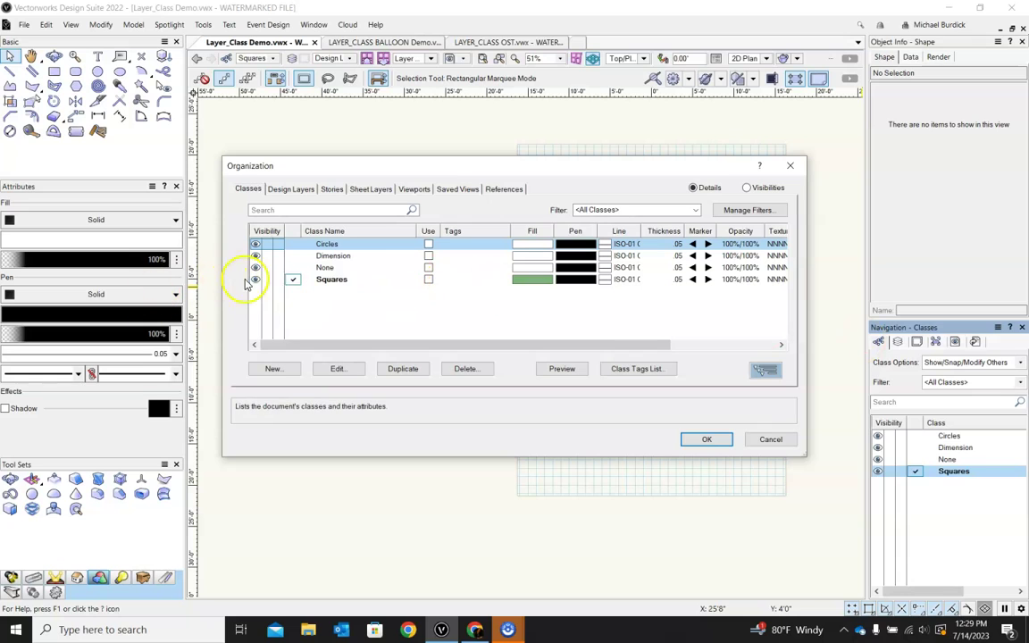
Step: Turn on Use at Creation for the Squares class
double_click(543, 283)
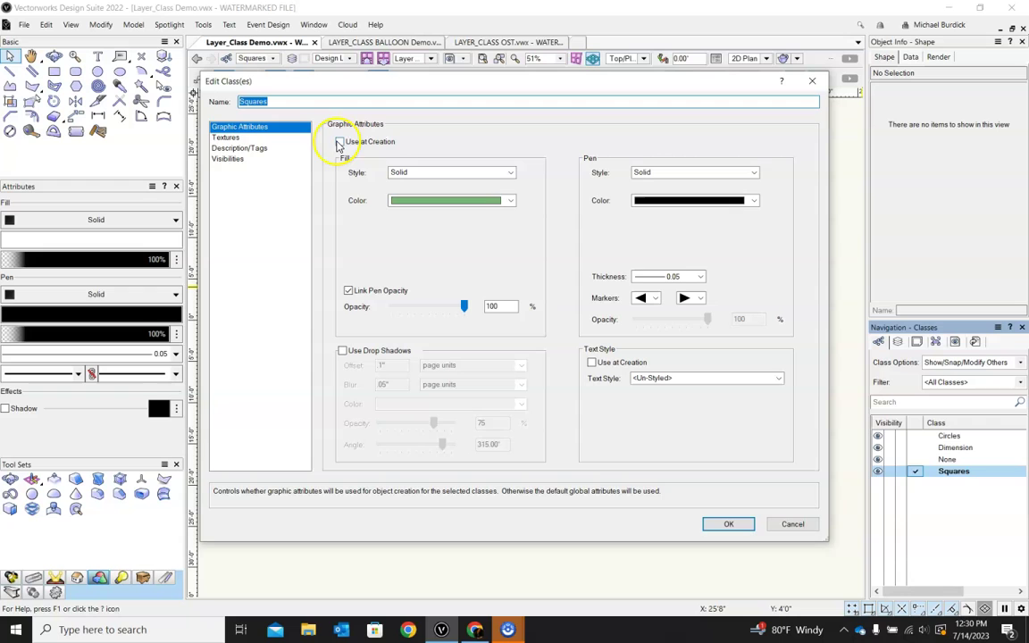
click(340, 142)
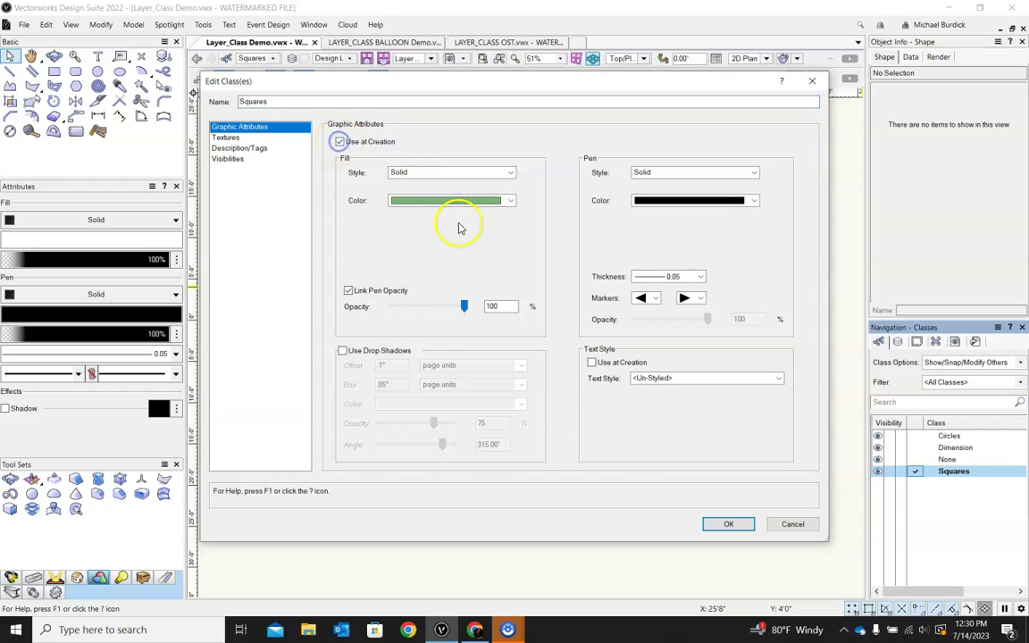
click(719, 525)
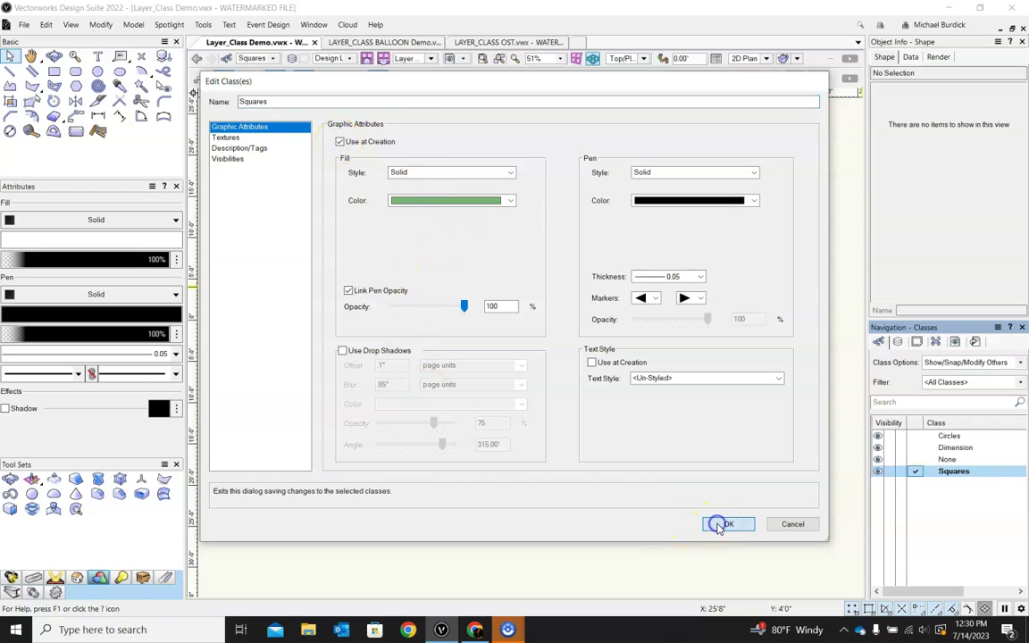
click(710, 440)
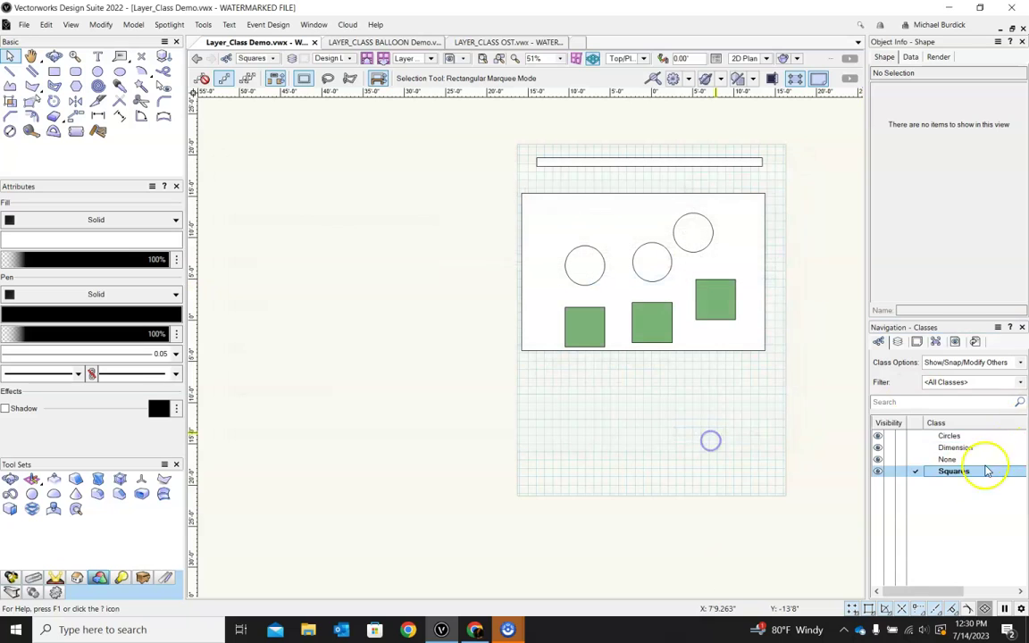
Step: Draw a test rectangle and a test circle below the stage, then delete both
click(57, 71)
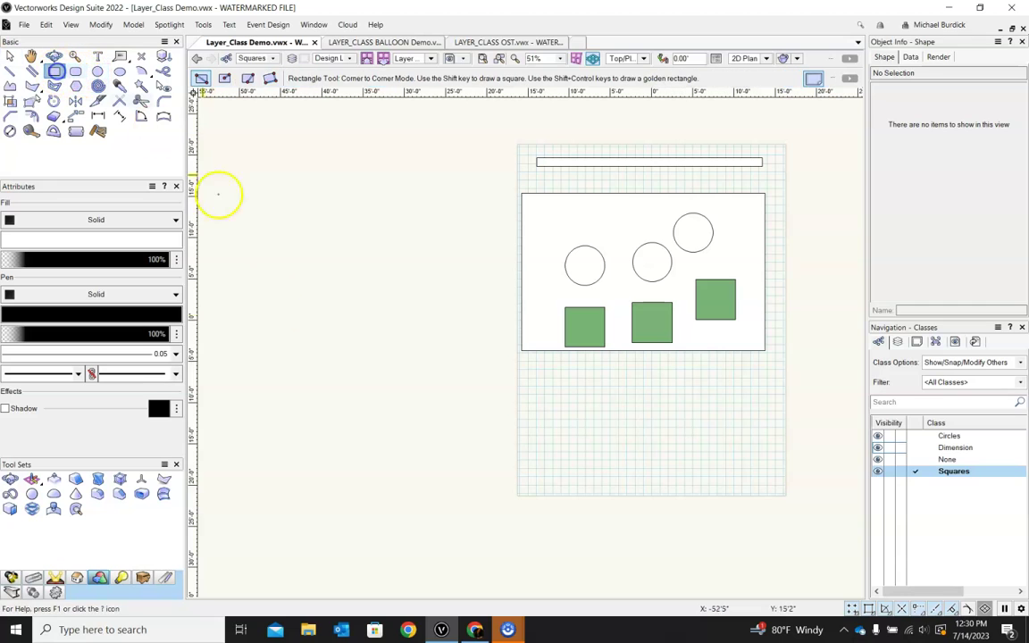
click(615, 474)
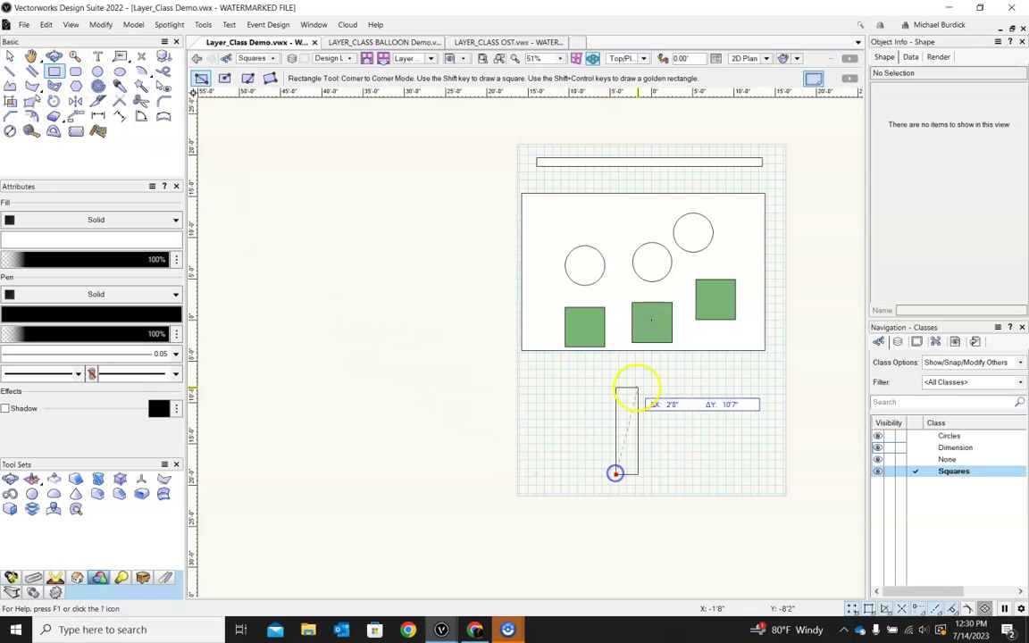
click(688, 432)
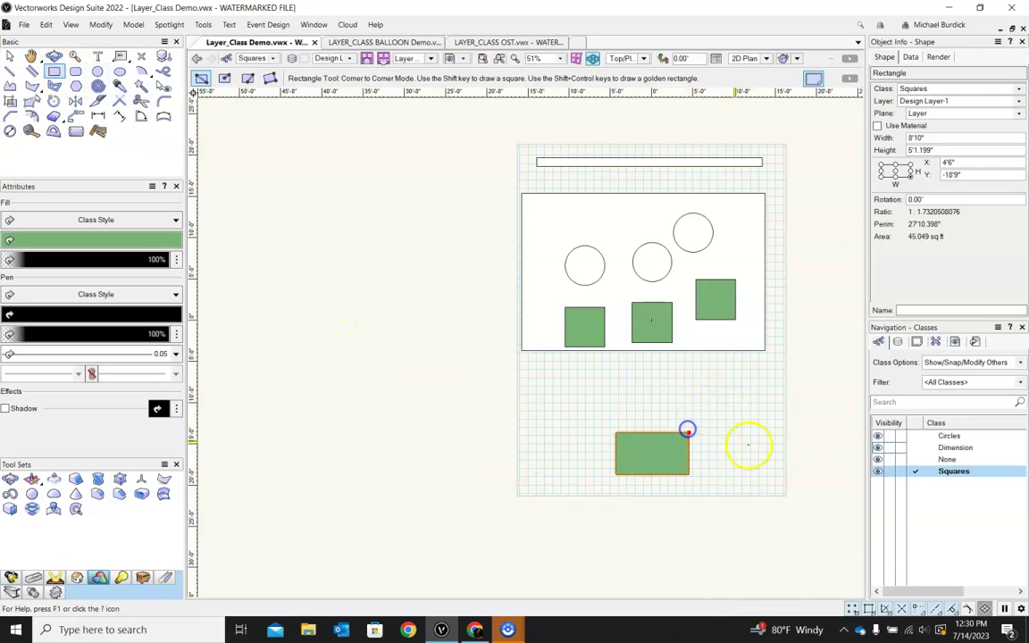
click(98, 71)
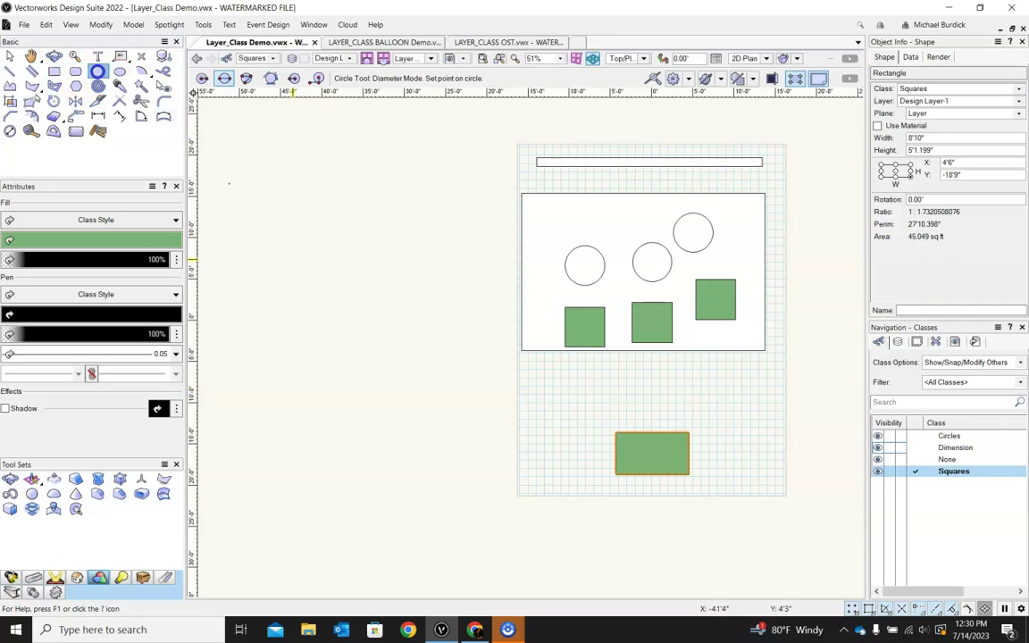
click(443, 482)
click(488, 404)
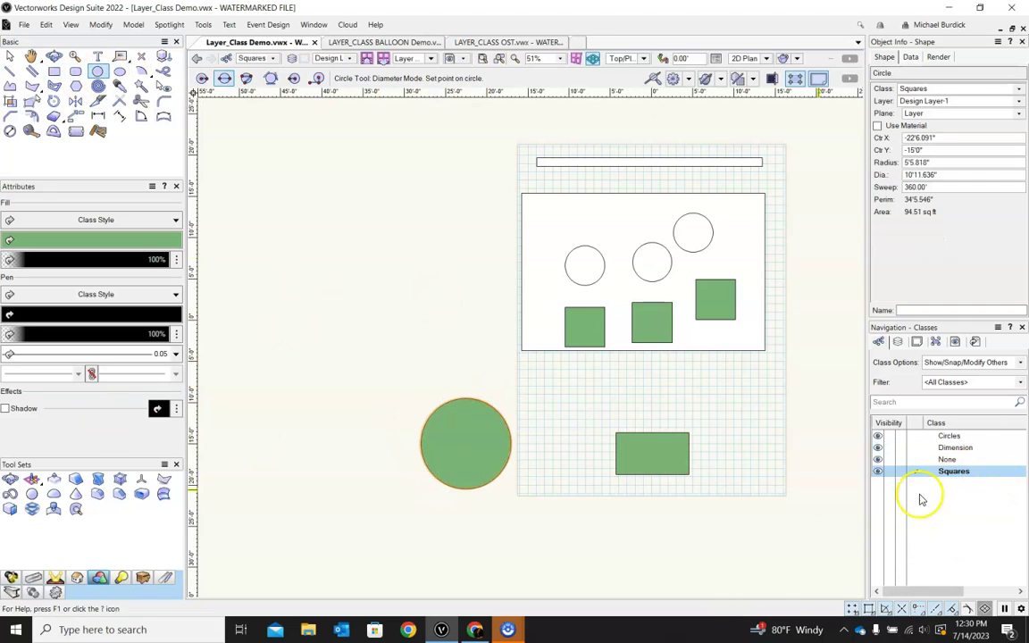
click(10, 56)
key(Delete)
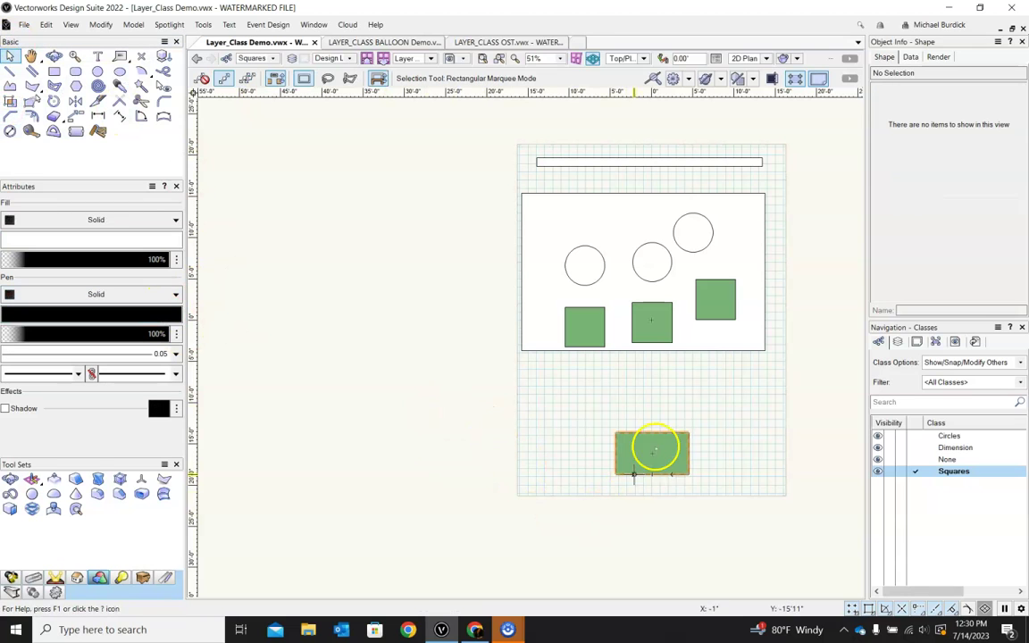
click(656, 443)
key(Delete)
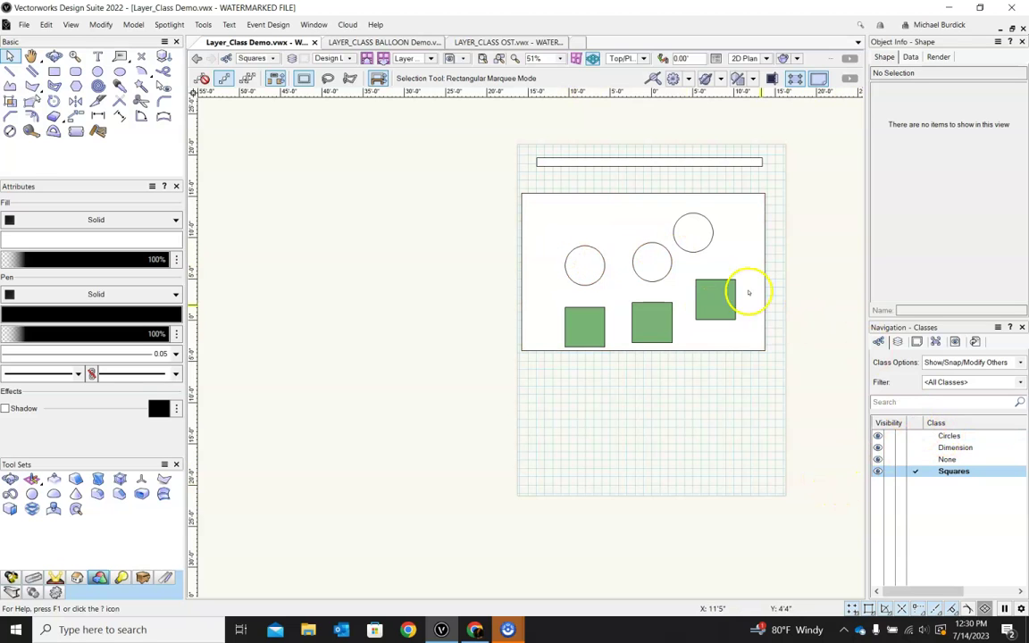
Step: Put the thin bar on a new design layer 'Lighting' and a new class 'Hang position'
click(673, 164)
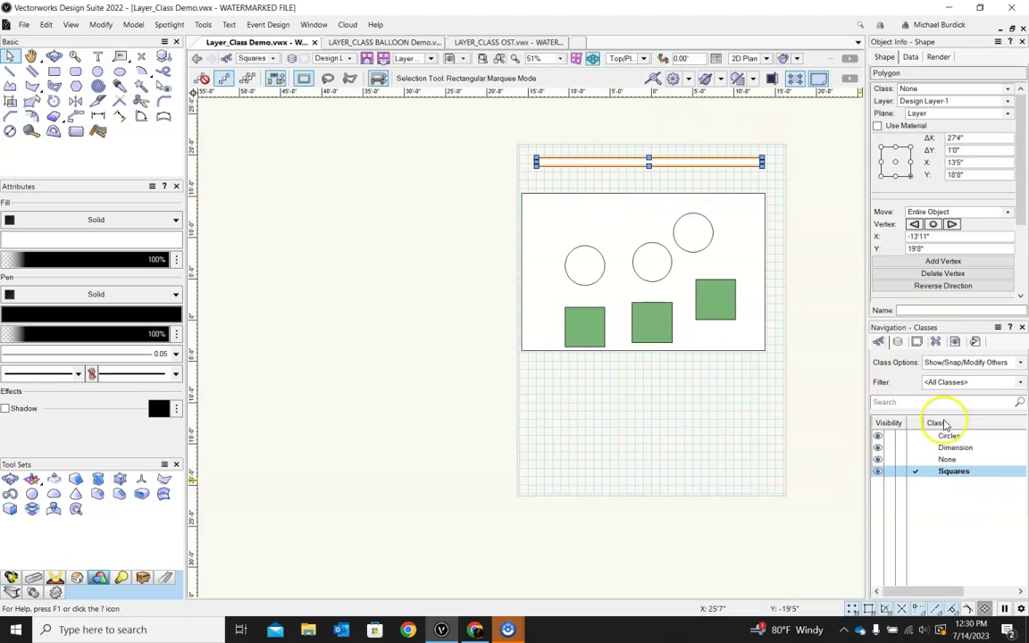
click(899, 342)
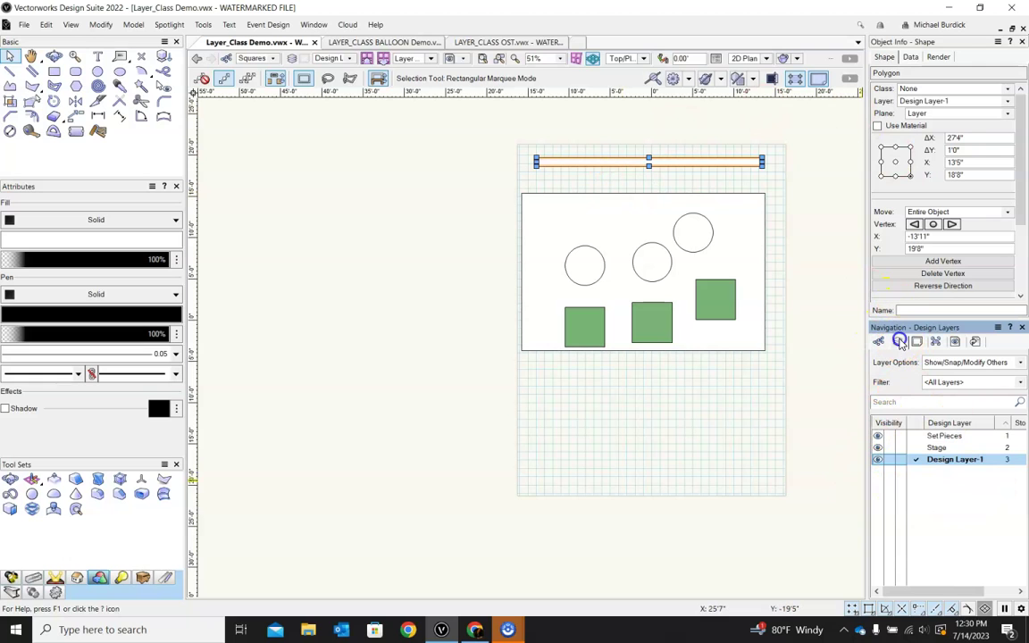
click(1007, 101)
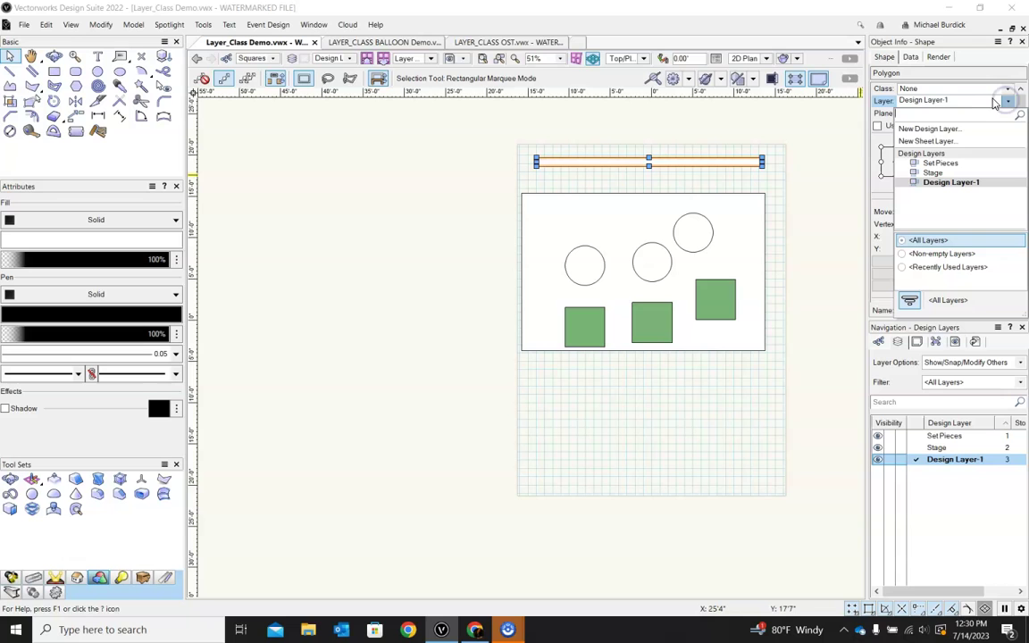
click(947, 131)
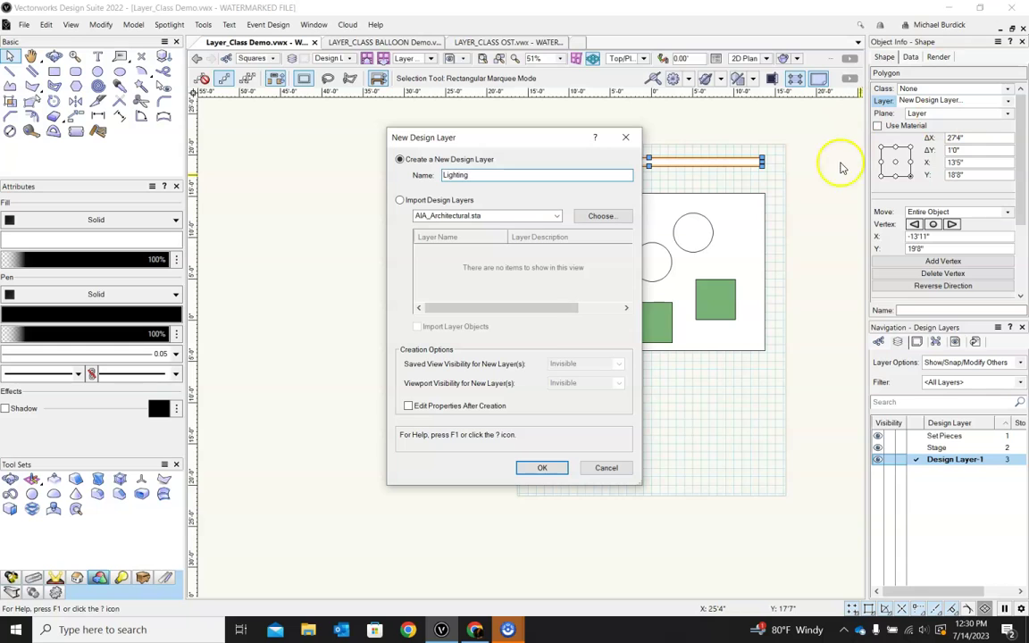
text(Lighting)
click(540, 467)
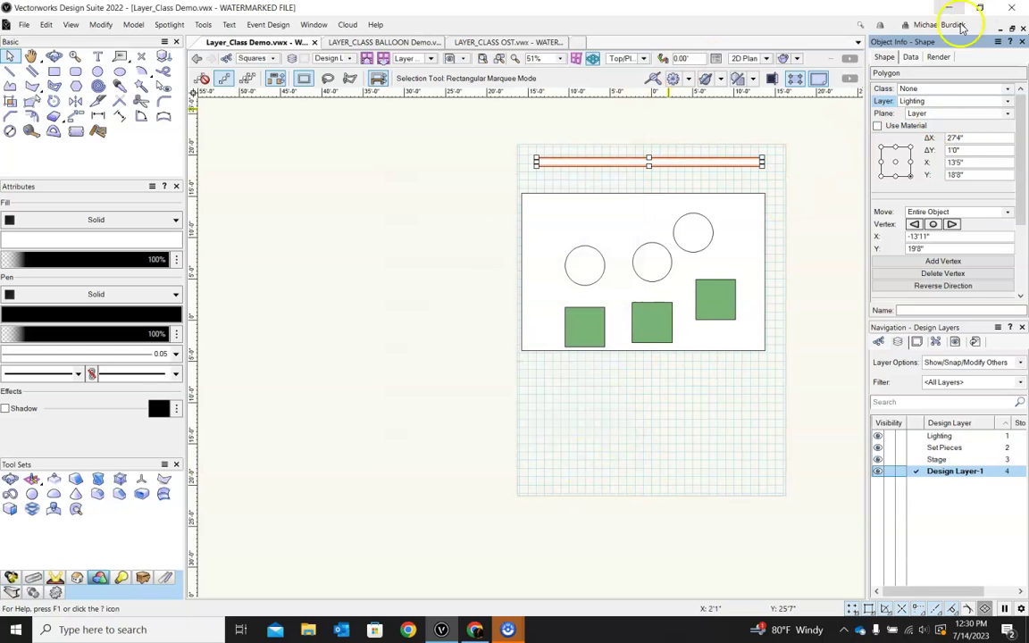
click(1006, 91)
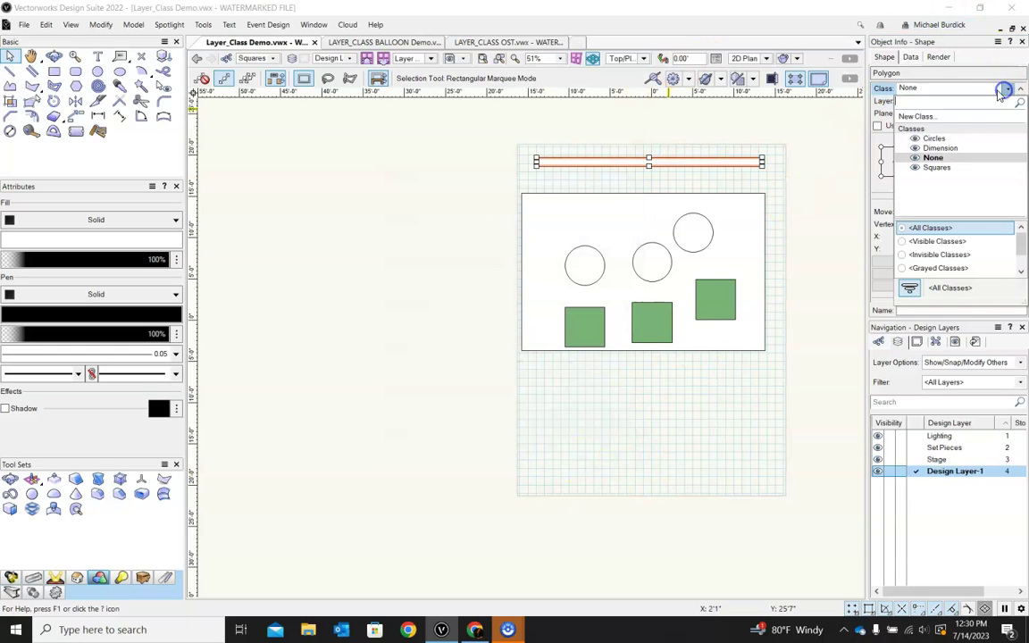
click(920, 117)
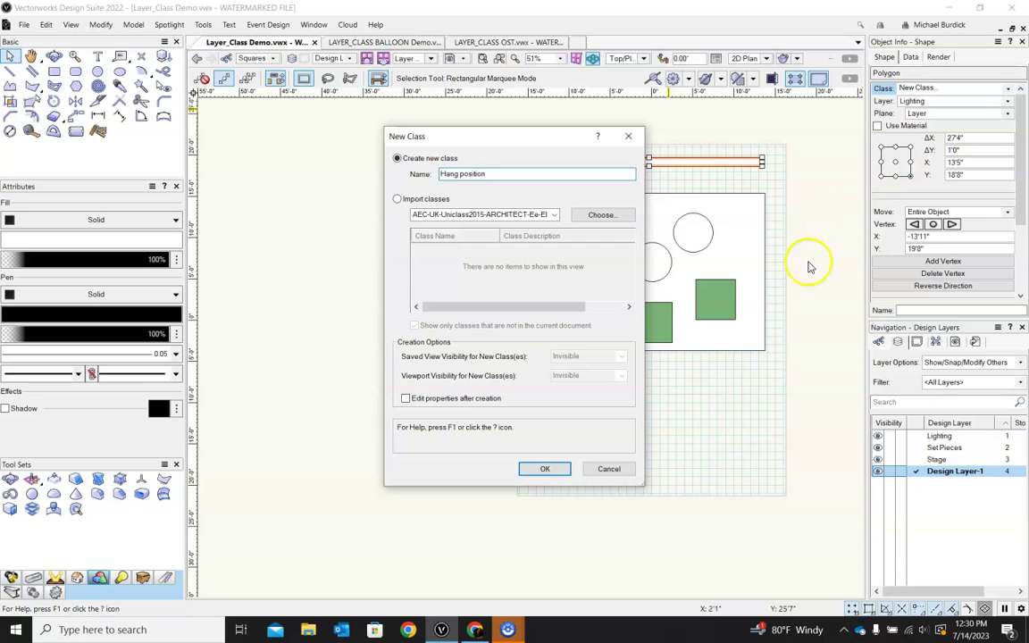
click(545, 469)
Step: Move the bar down inside the top of the stage rectangle
click(751, 501)
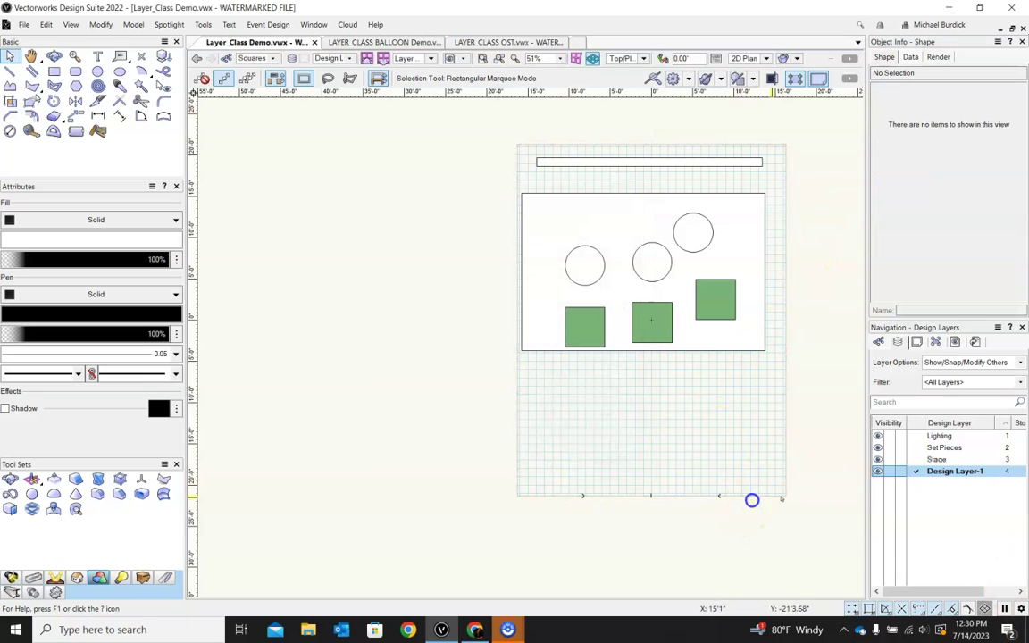
drag(650, 163, 650, 208)
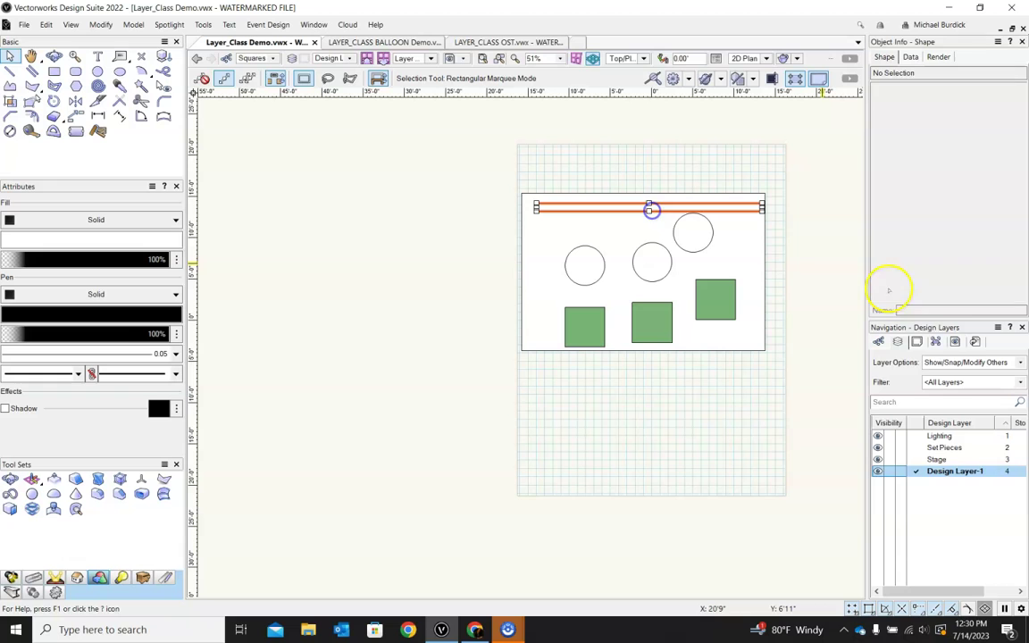
click(788, 418)
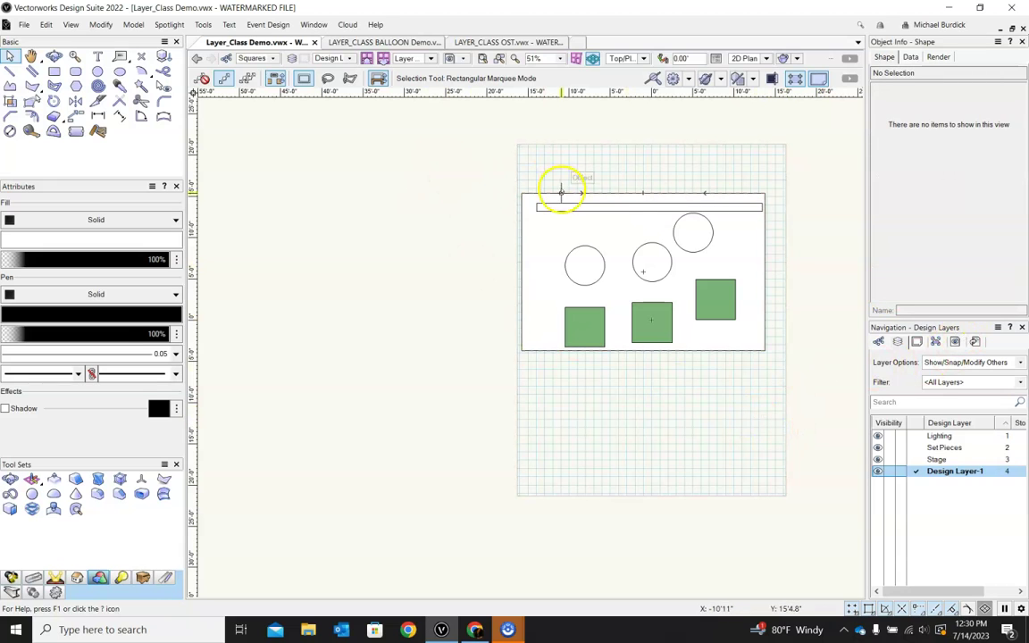
drag(558, 207, 558, 223)
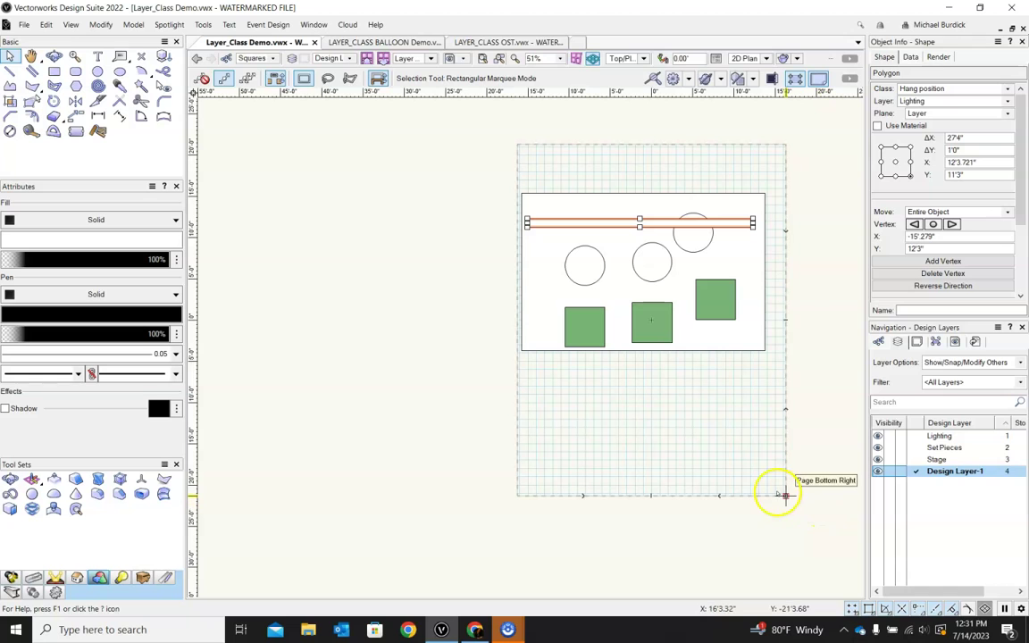
Step: In the design layer list, drag Stage below Set Pieces, leaving Lighting first and Design Layer-1 last
click(914, 343)
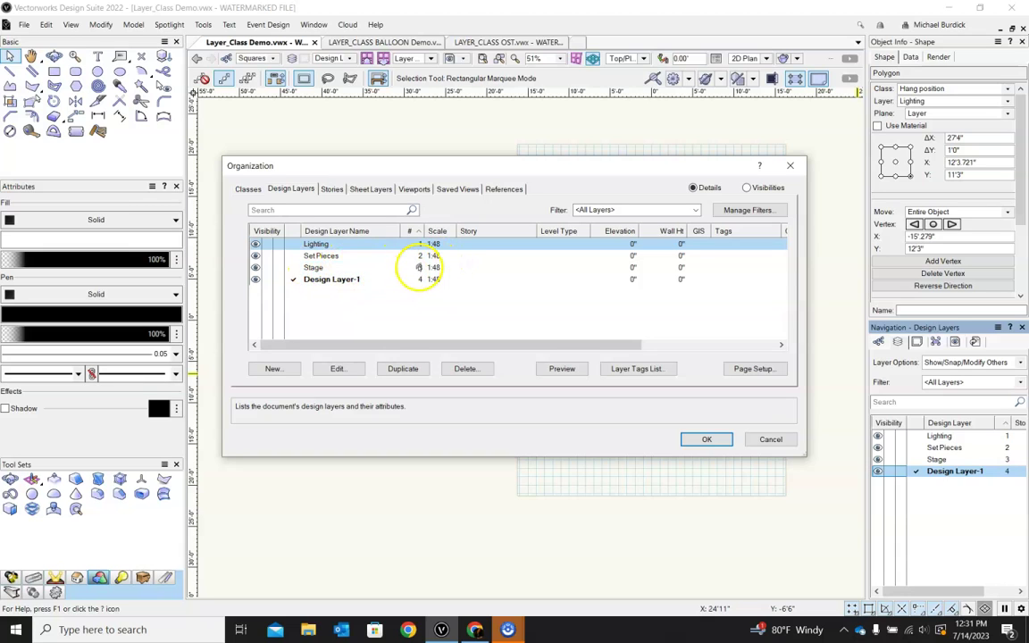
drag(419, 267, 418, 243)
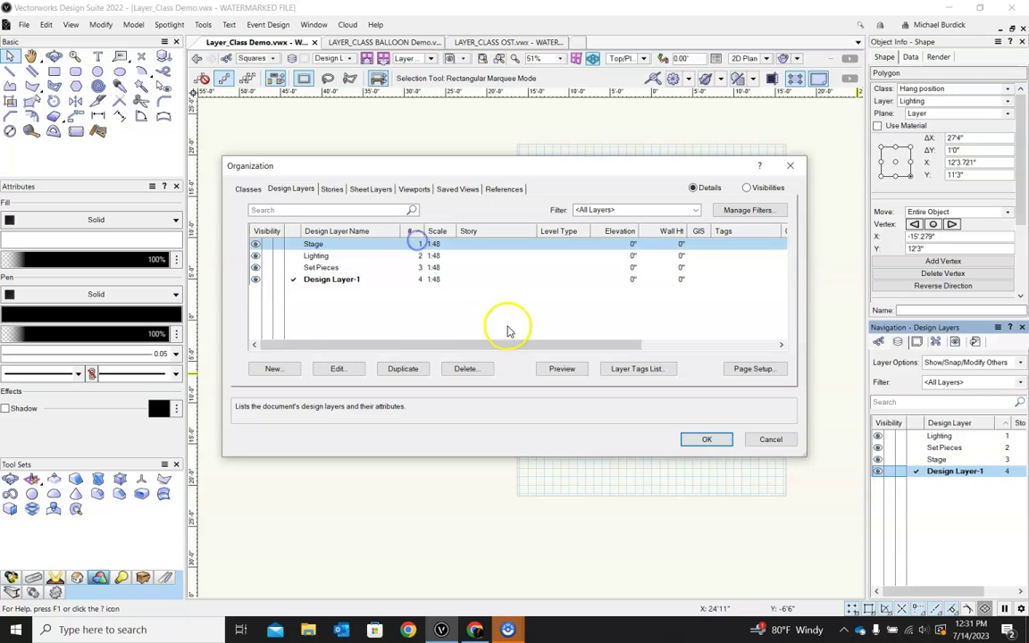
click(717, 437)
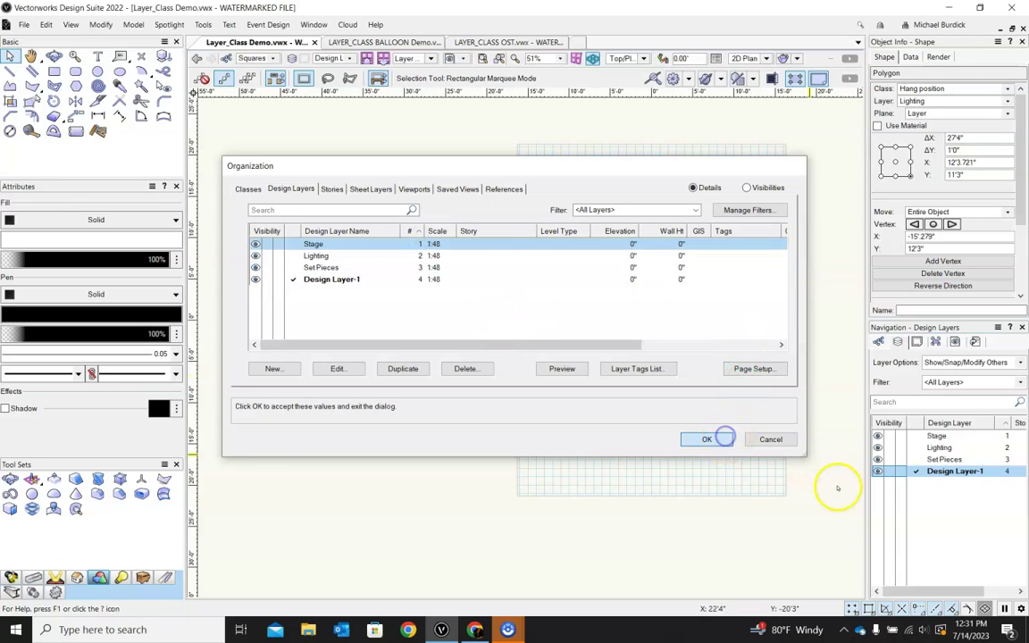
click(586, 483)
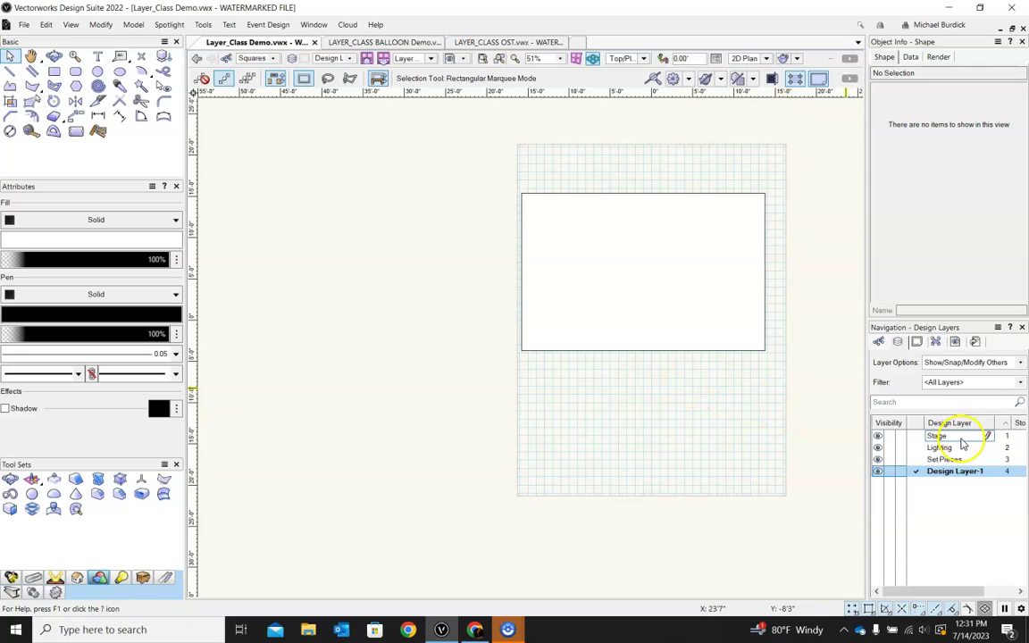
click(898, 341)
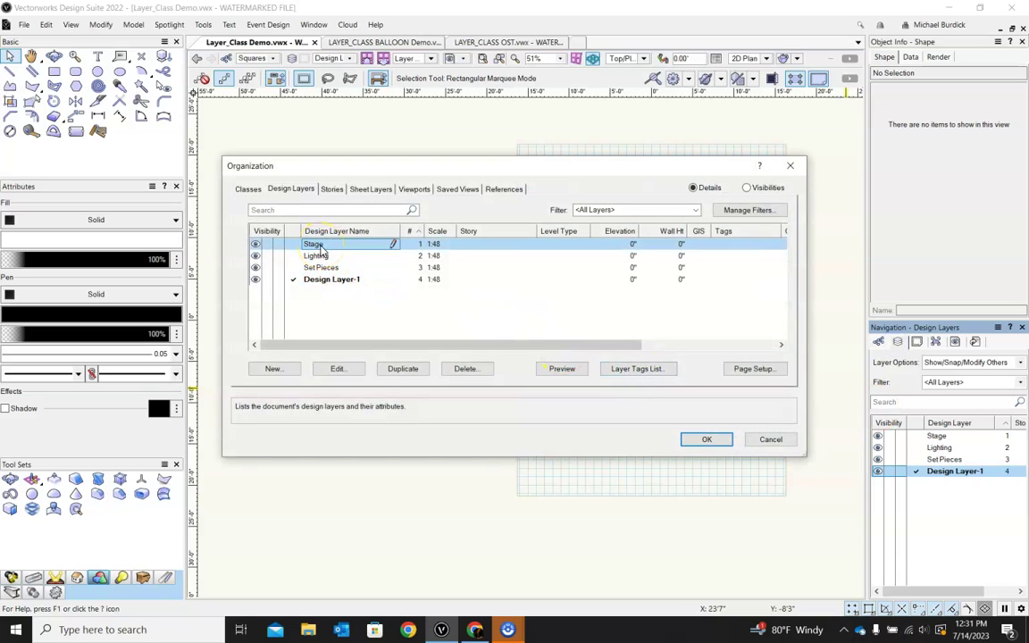
drag(319, 250, 322, 269)
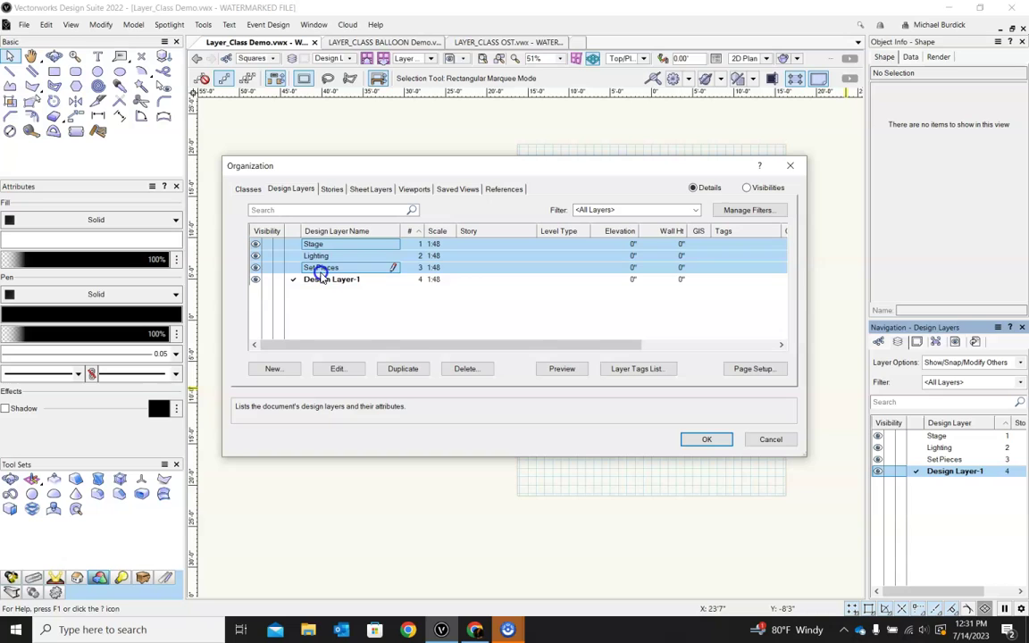
click(492, 307)
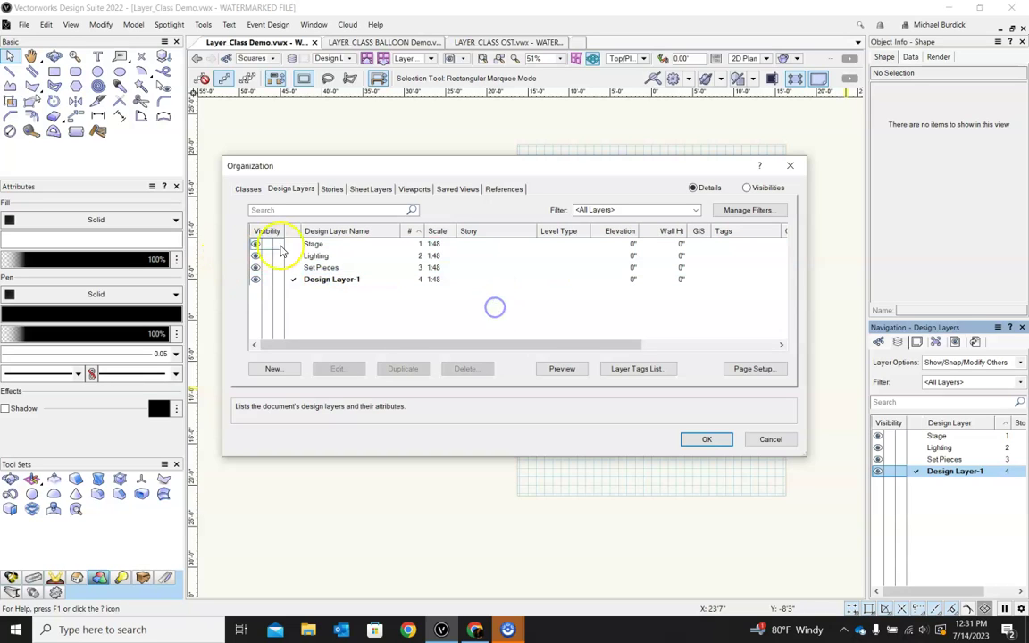
drag(420, 243, 421, 268)
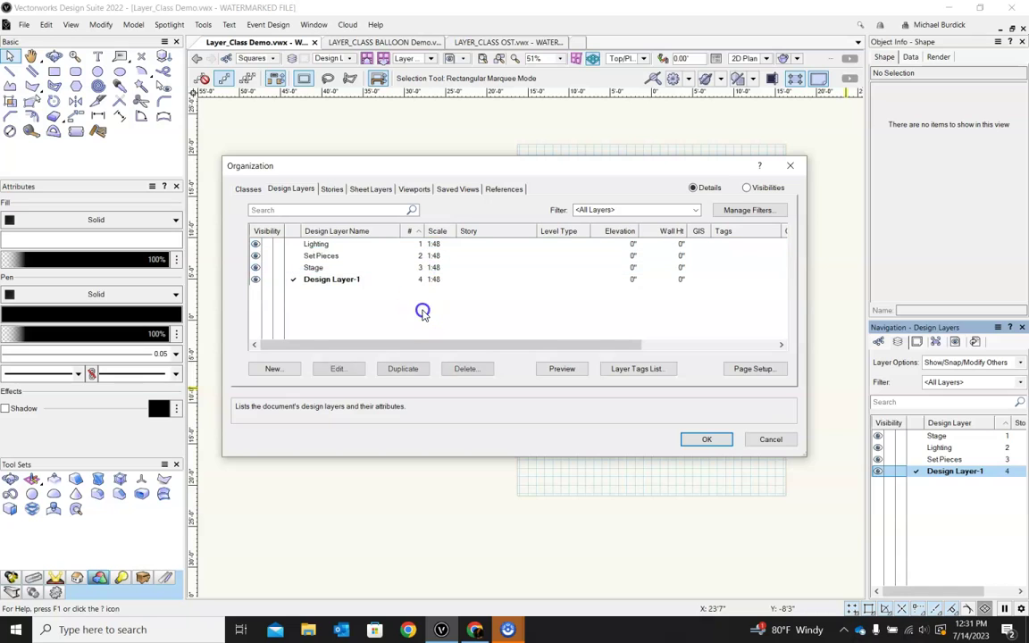
click(391, 314)
click(322, 256)
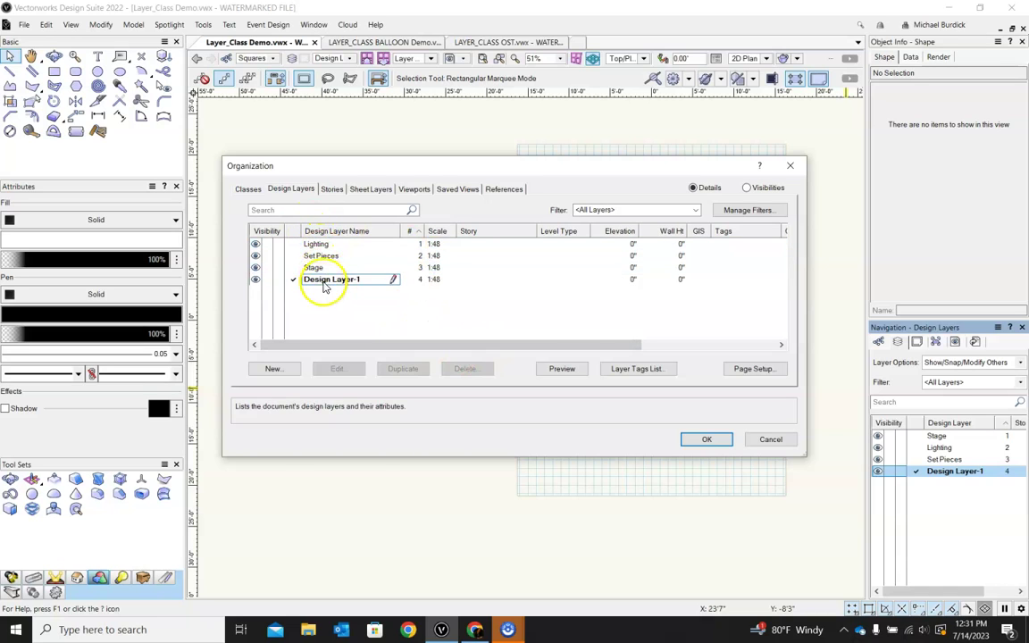
click(707, 438)
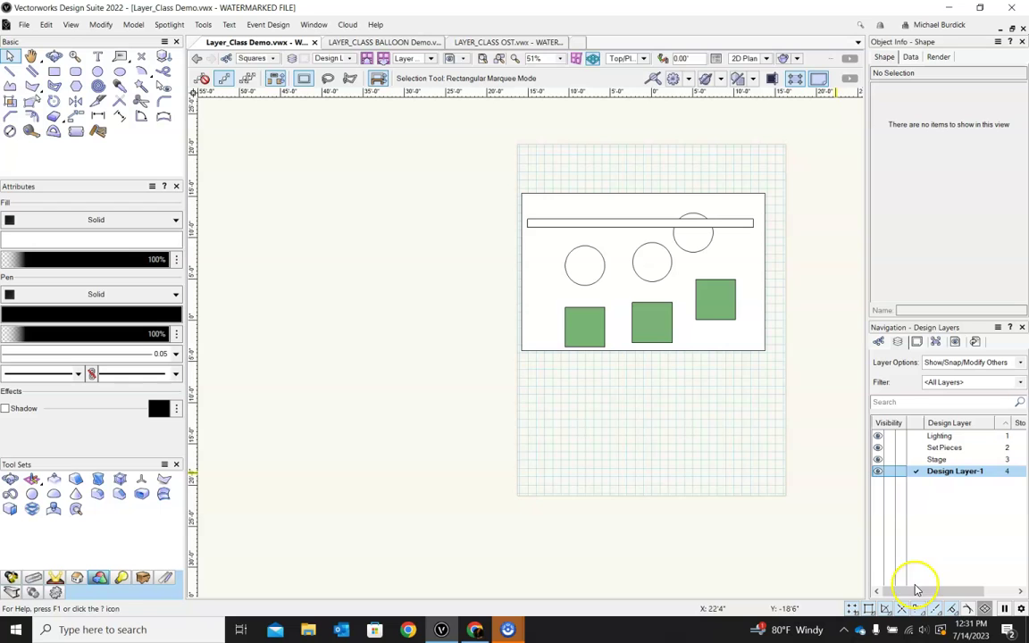
Step: Switch to a 3D view and extrude the three squares into 3' boxes
shift+middle_drag(785, 329, 639, 218)
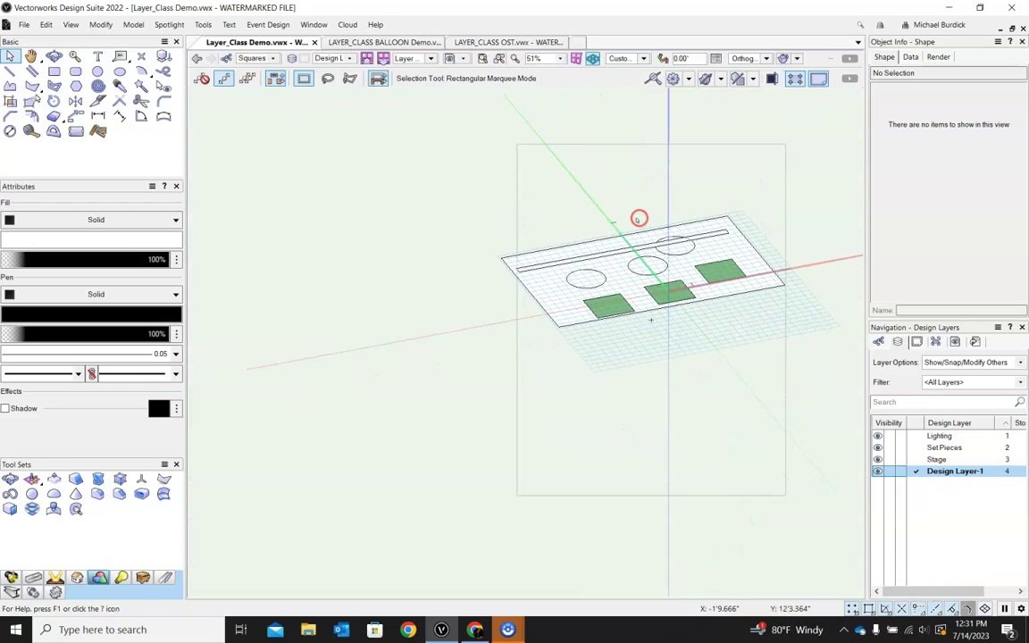
scroll(640, 218, up, 4)
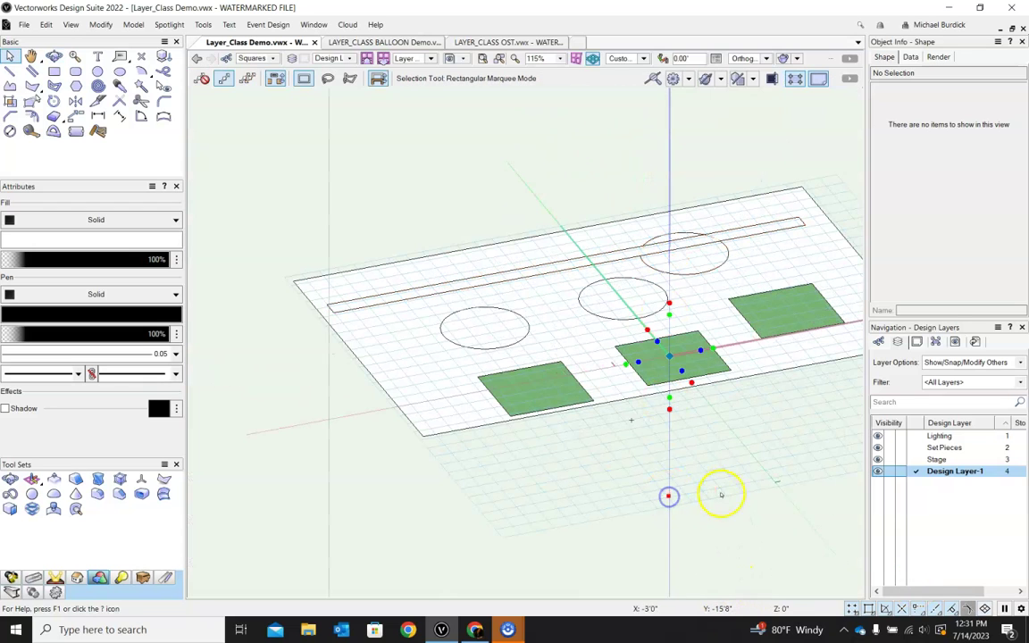
shift+middle_drag(721, 494, 779, 535)
shift+middle_drag(762, 452, 705, 501)
click(480, 425)
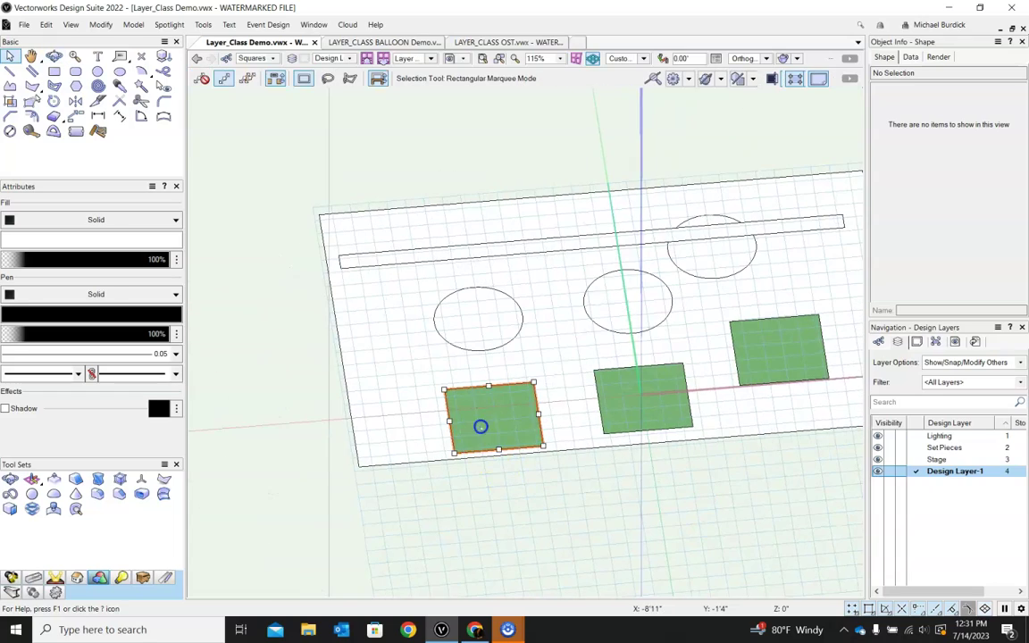
shift+click(616, 390)
shift+click(788, 359)
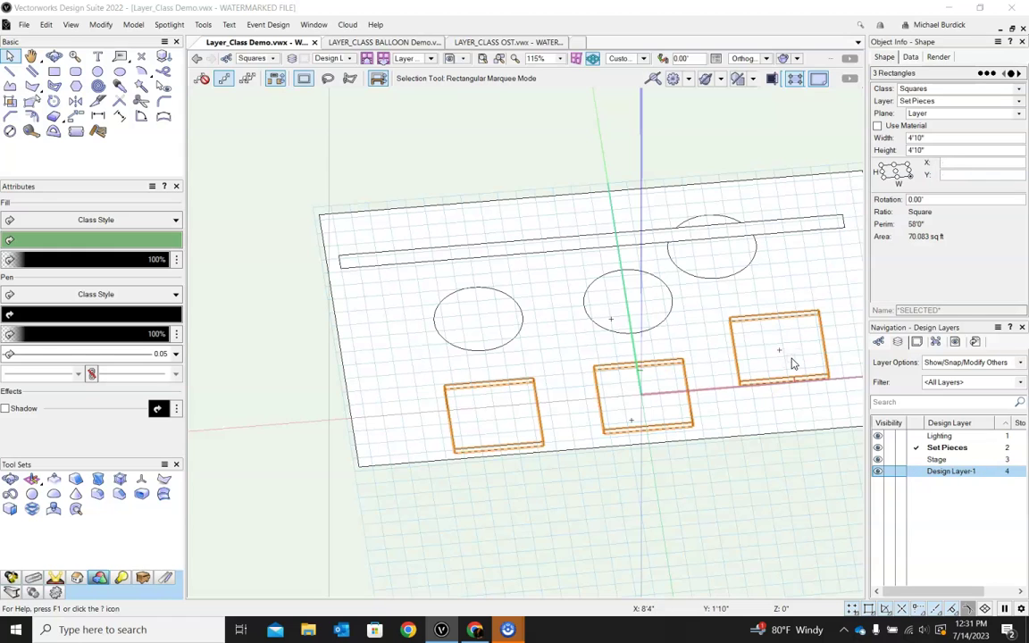
key(ctrl+e)
text(3)
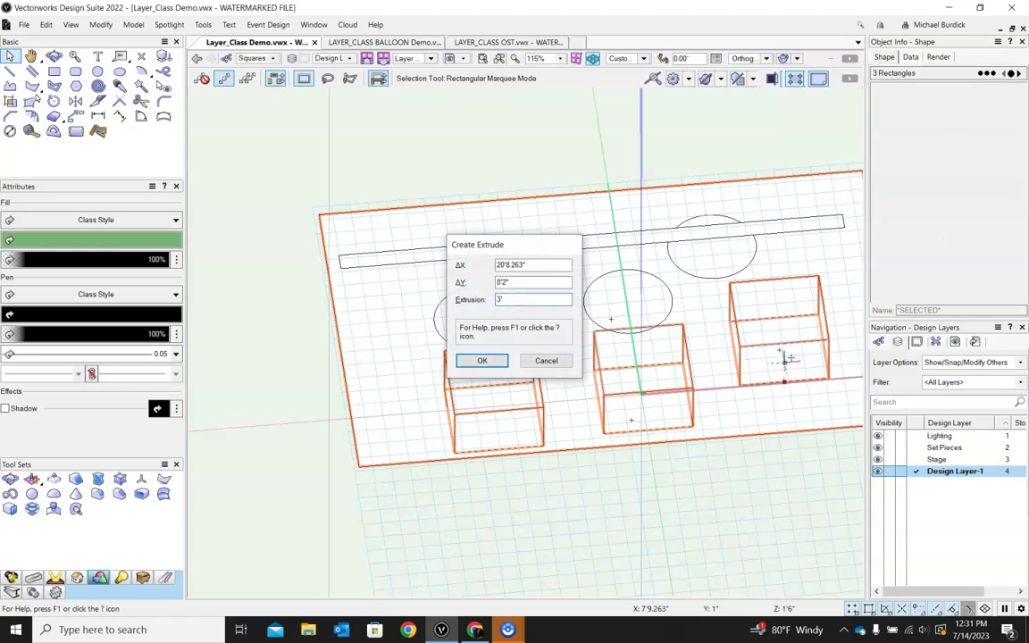
key(Return)
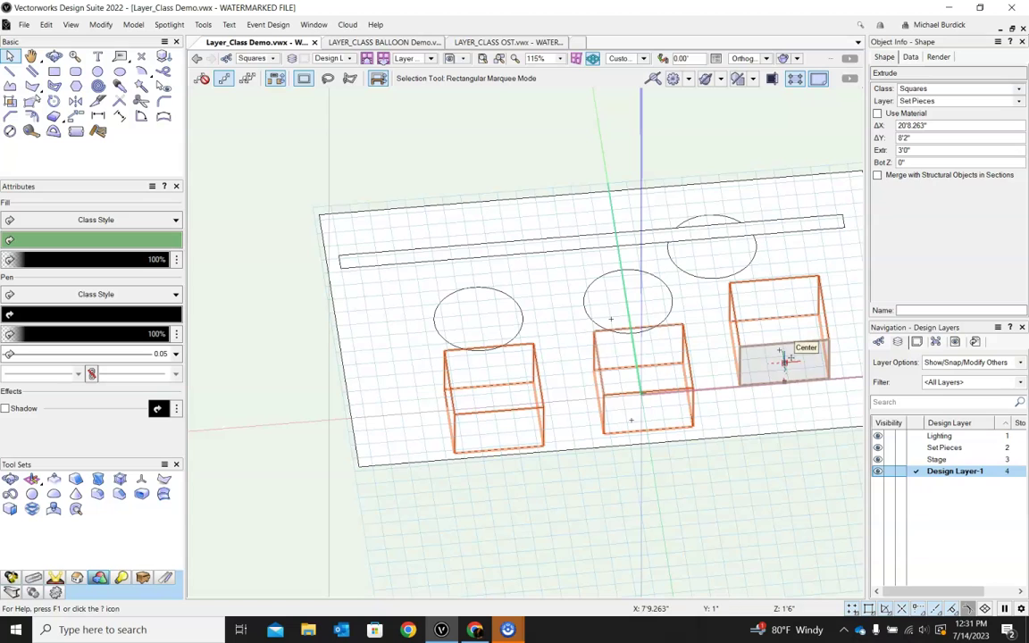
Step: Extrude the three circles into 4' cylinders
click(459, 300)
shift+click(657, 289)
shift+click(698, 253)
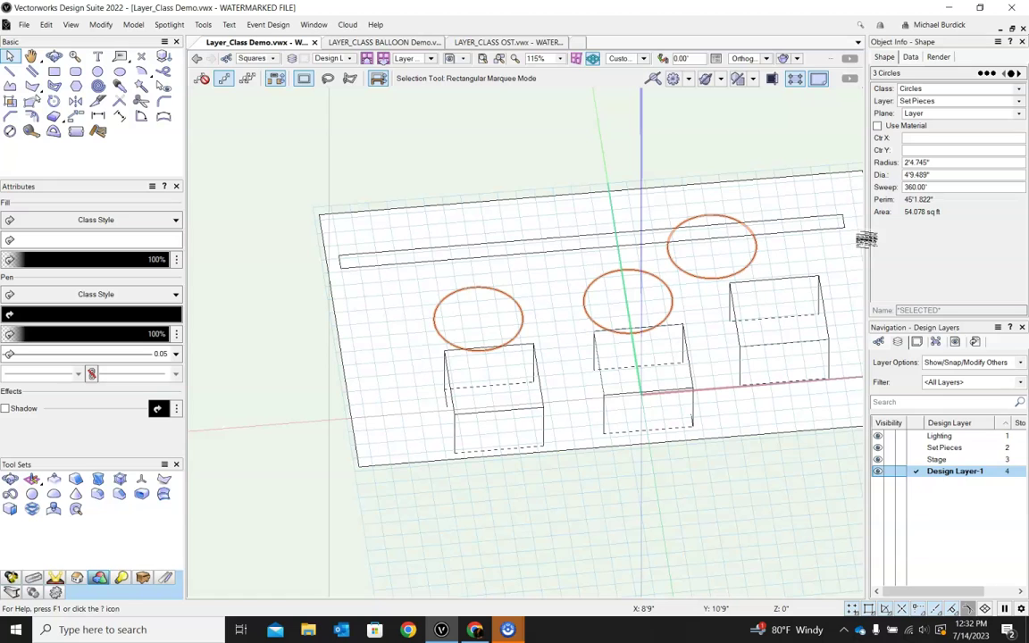
key(ctrl+e)
text(4)
key(Return)
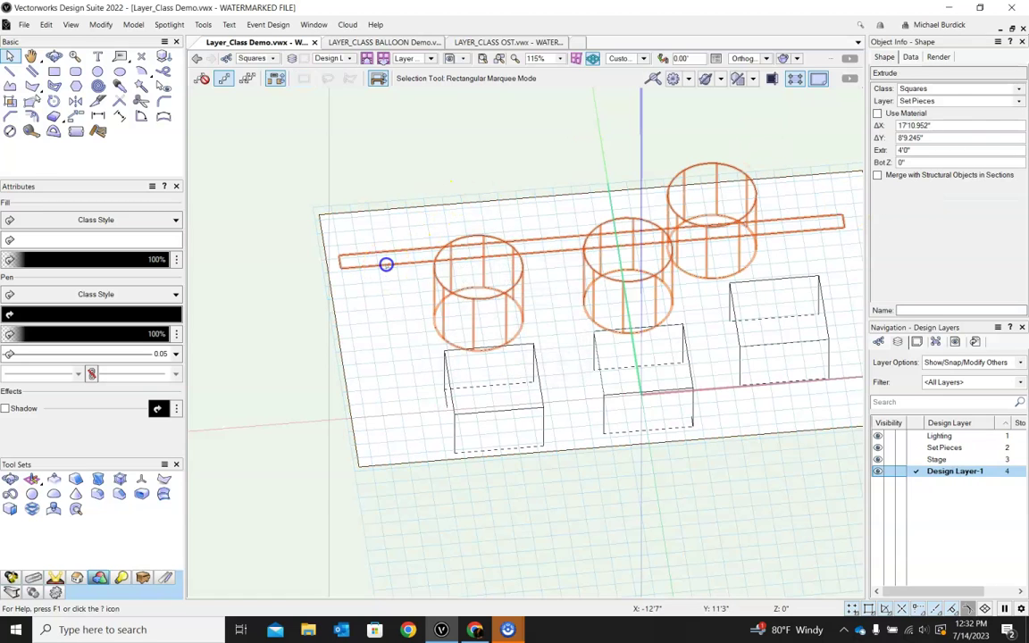
Step: Extrude the lighting bar at its default height and the stage rectangle into a 2' slab
click(386, 264)
key(ctrl+e)
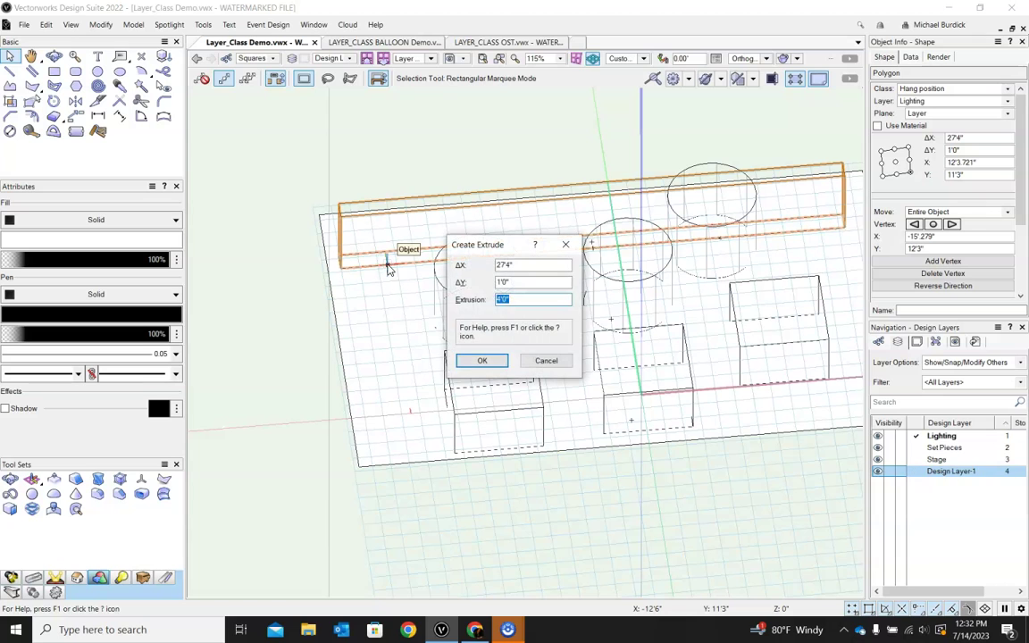
key(Return)
click(382, 413)
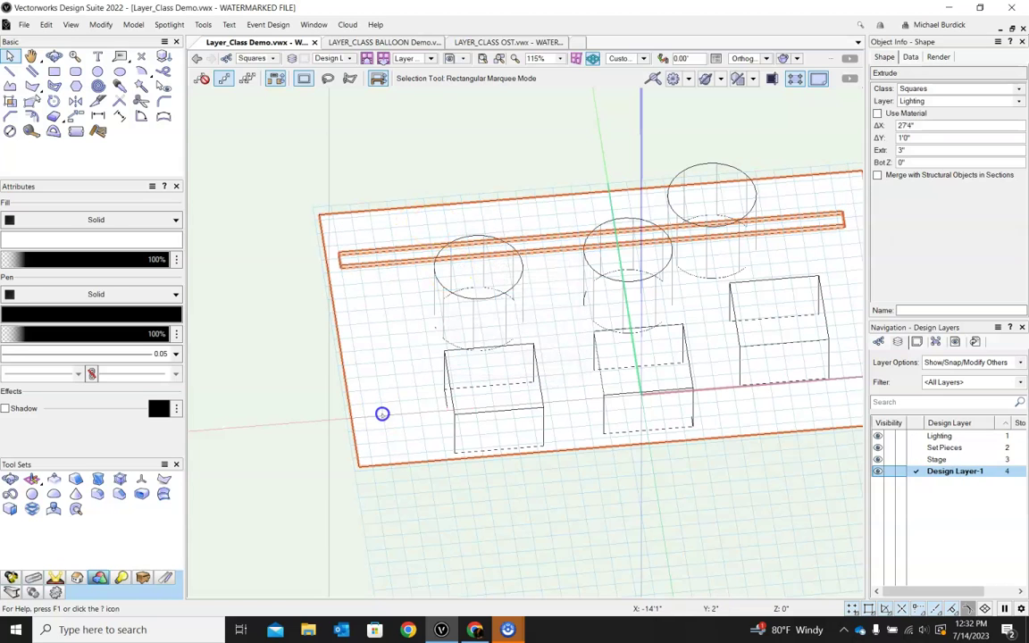
key(ctrl+e)
text(2')
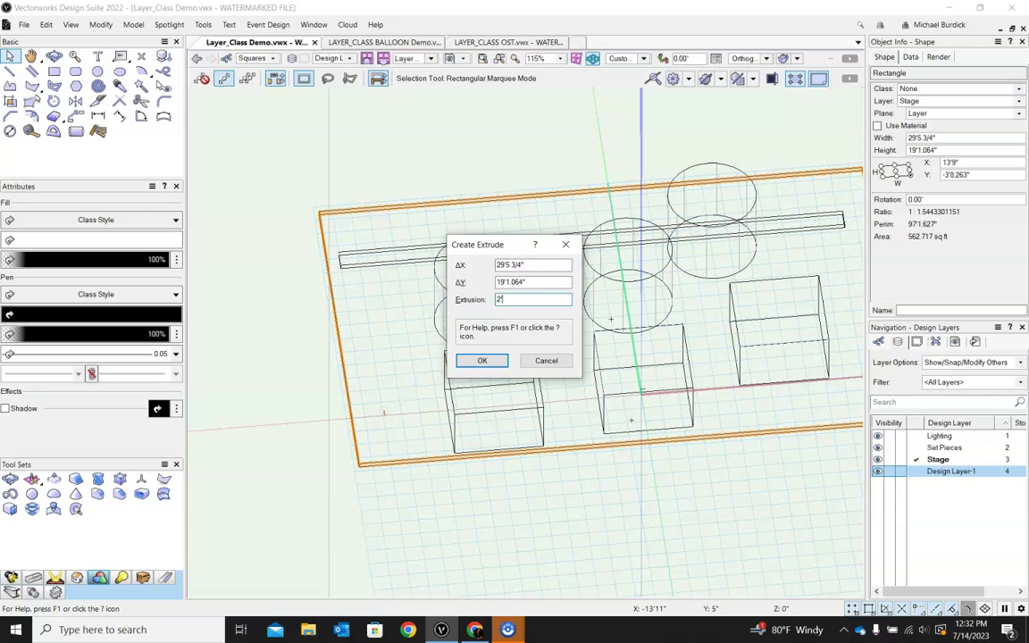
key(Return)
Step: Orbit around the finished model, selecting the cylinders and boxes to inspect them
shift+middle_drag(563, 420, 409, 367)
scroll(409, 367, up, 5)
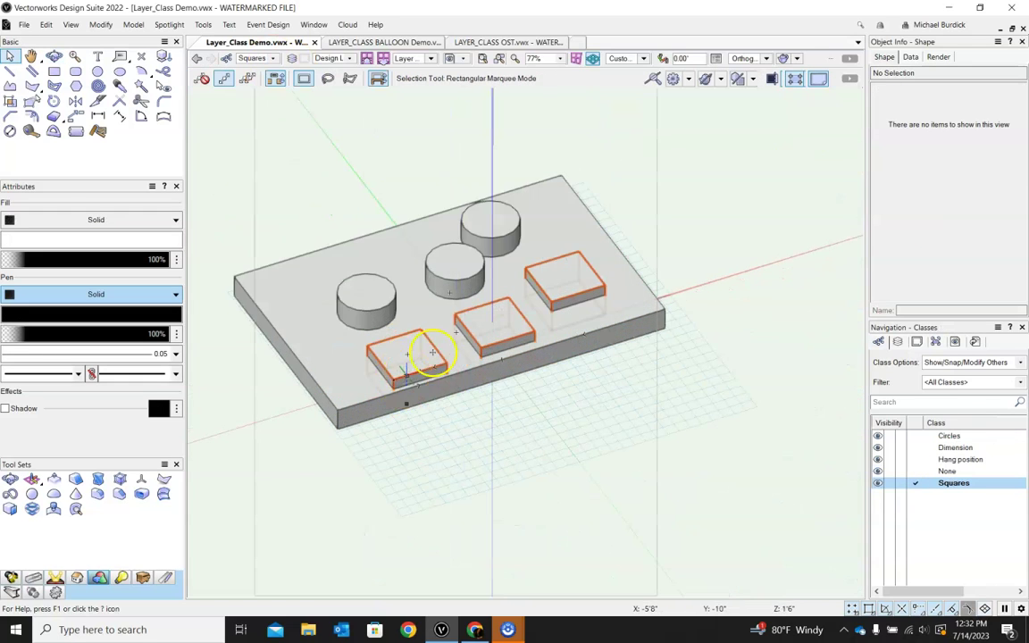
click(379, 289)
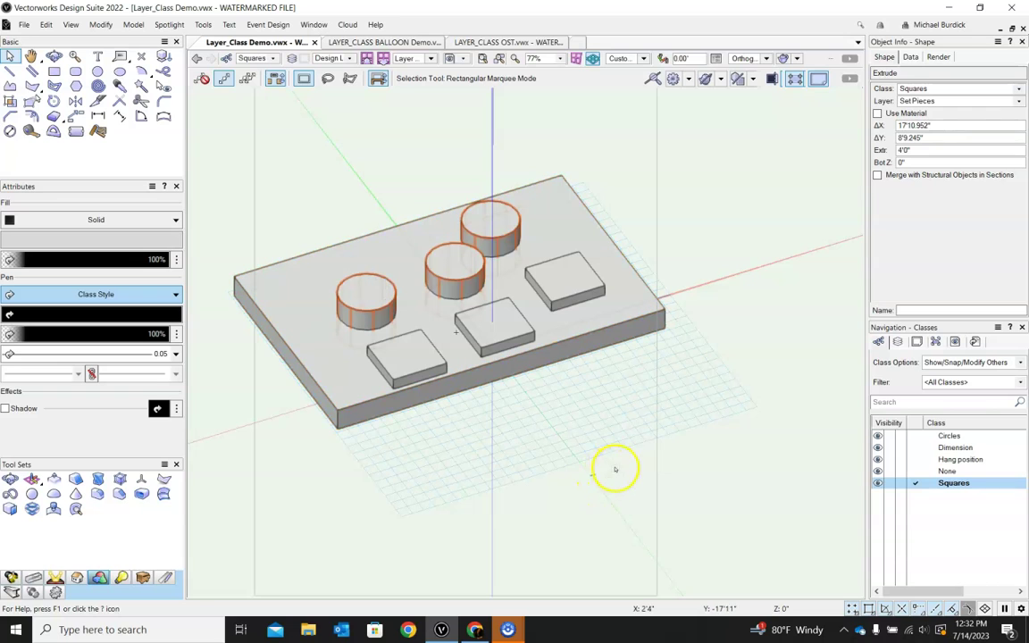
shift+middle_drag(575, 441, 519, 367)
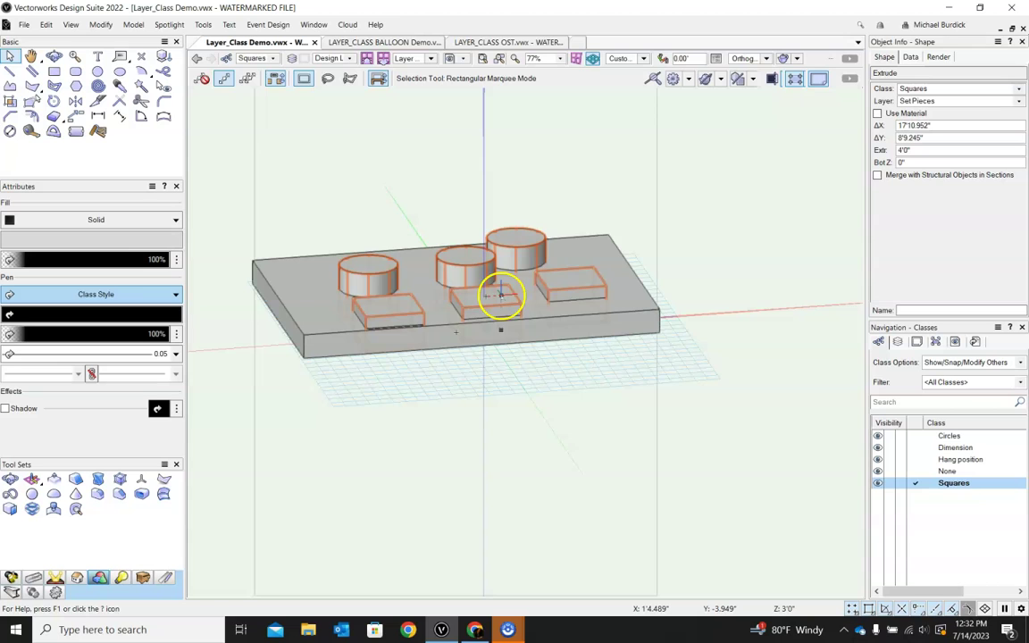
click(501, 296)
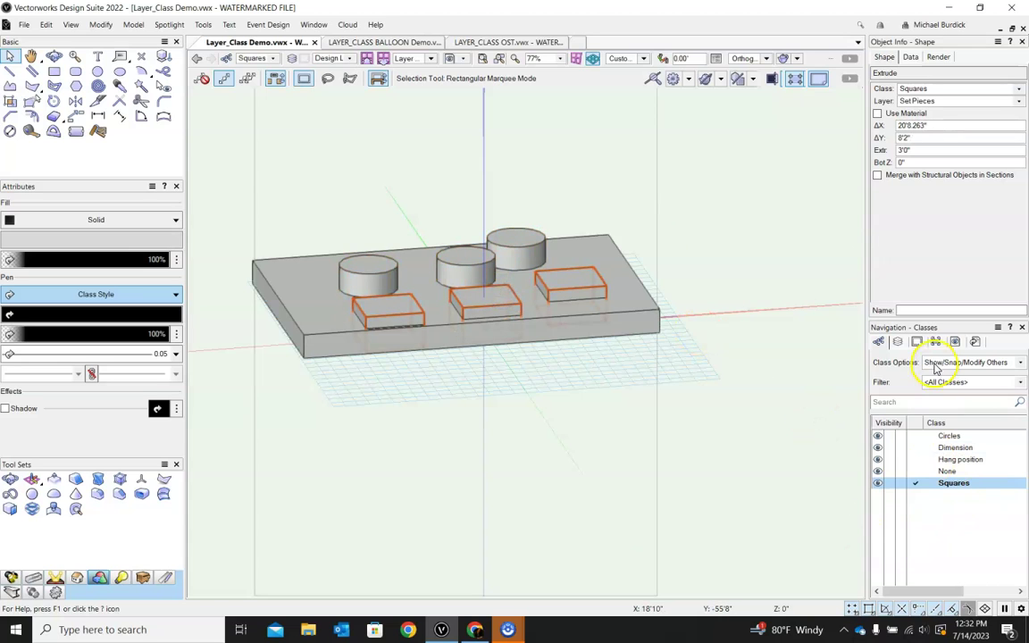
click(898, 342)
Step: Set the Set Pieces layer elevation to 2' and orbit to check the model
key(ctrl+shift+o)
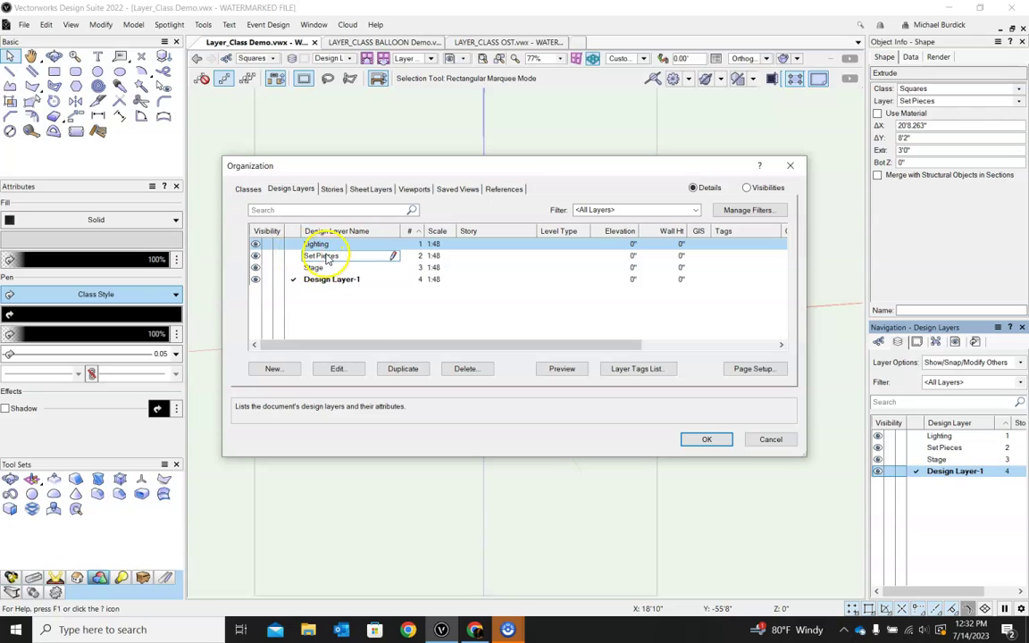
click(327, 256)
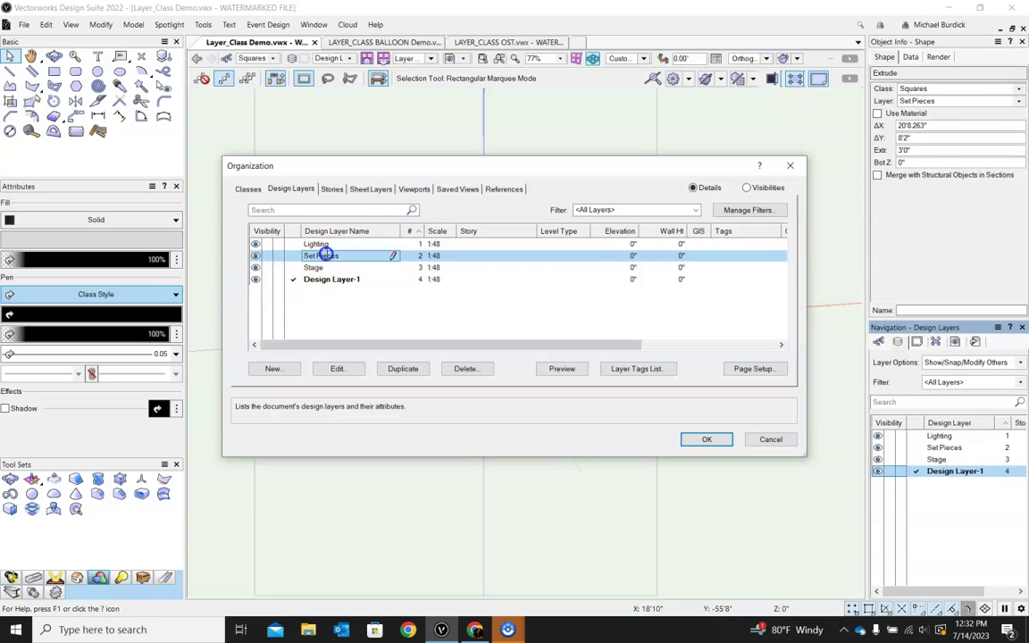
double_click(633, 262)
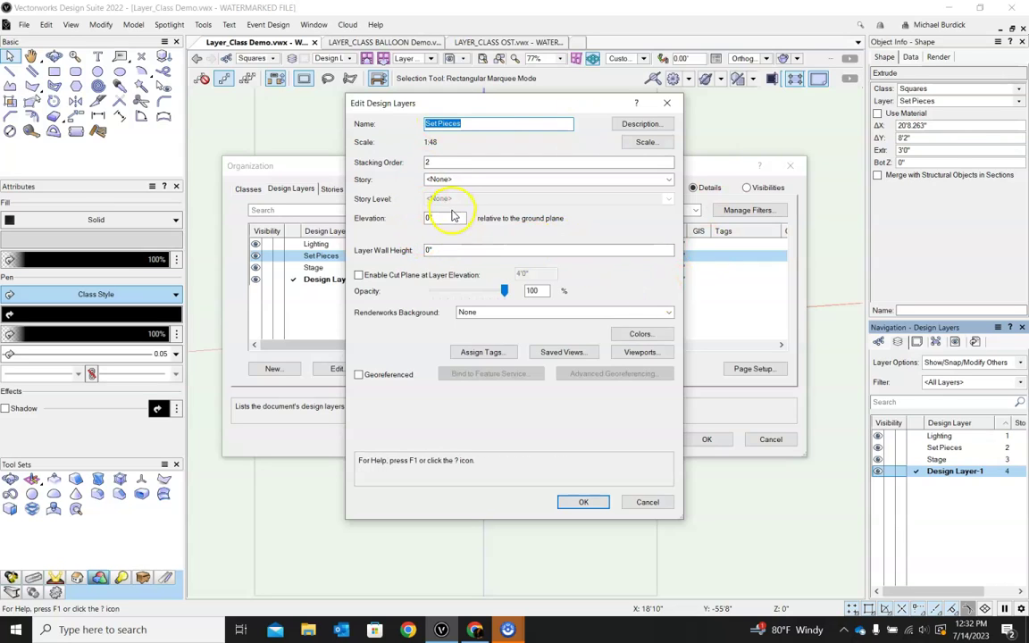
click(430, 217)
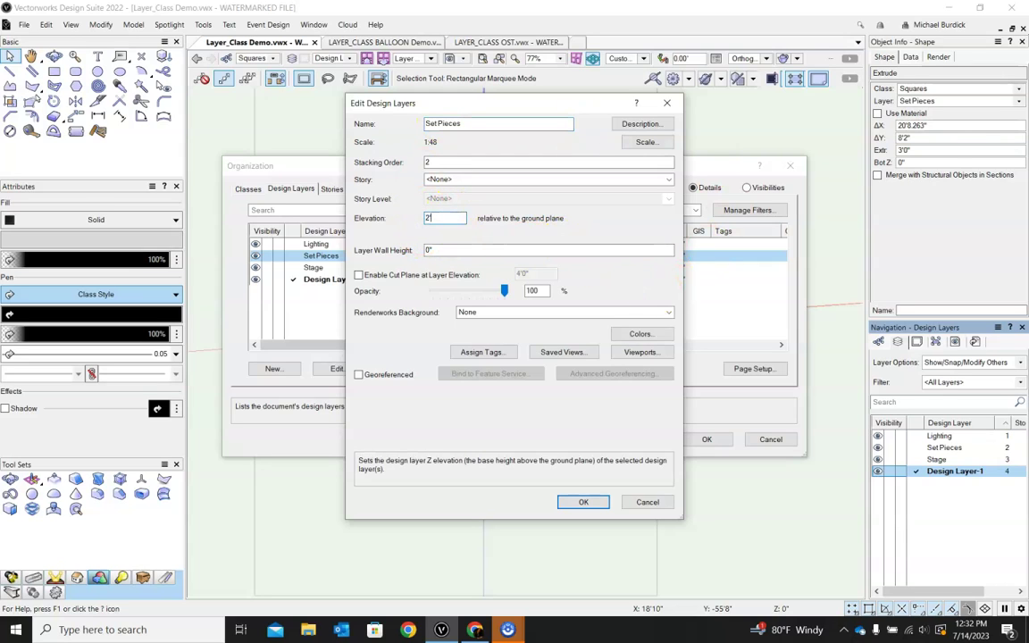
click(583, 502)
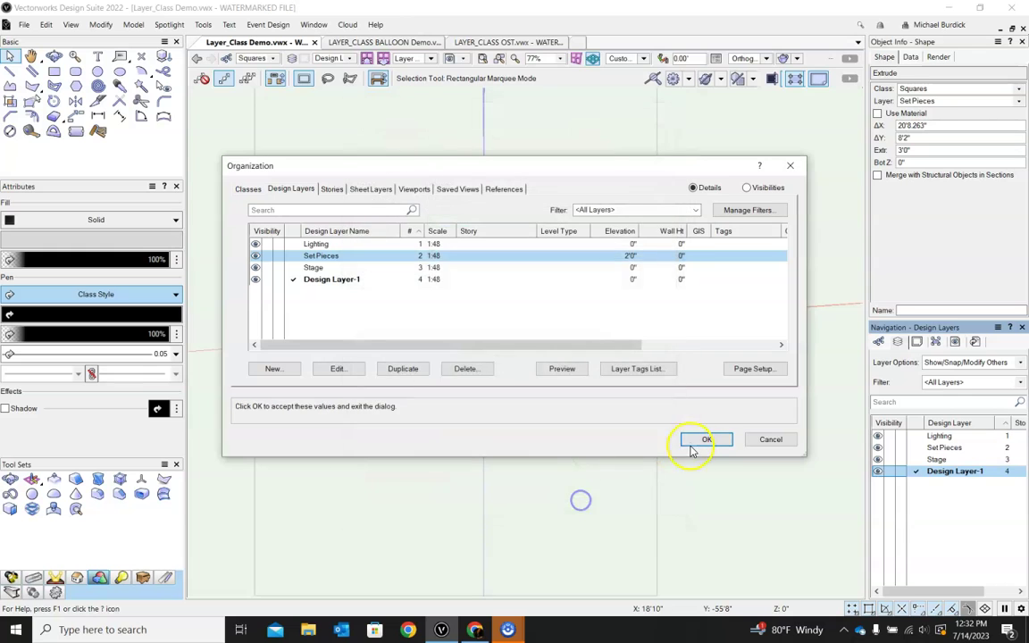
click(696, 438)
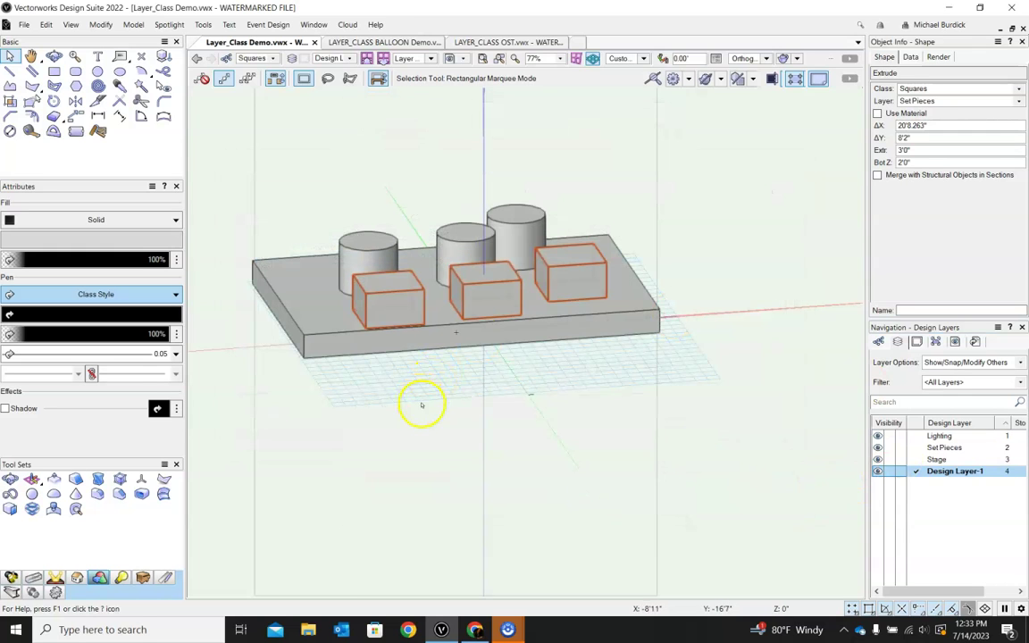
shift+middle_drag(422, 405, 432, 572)
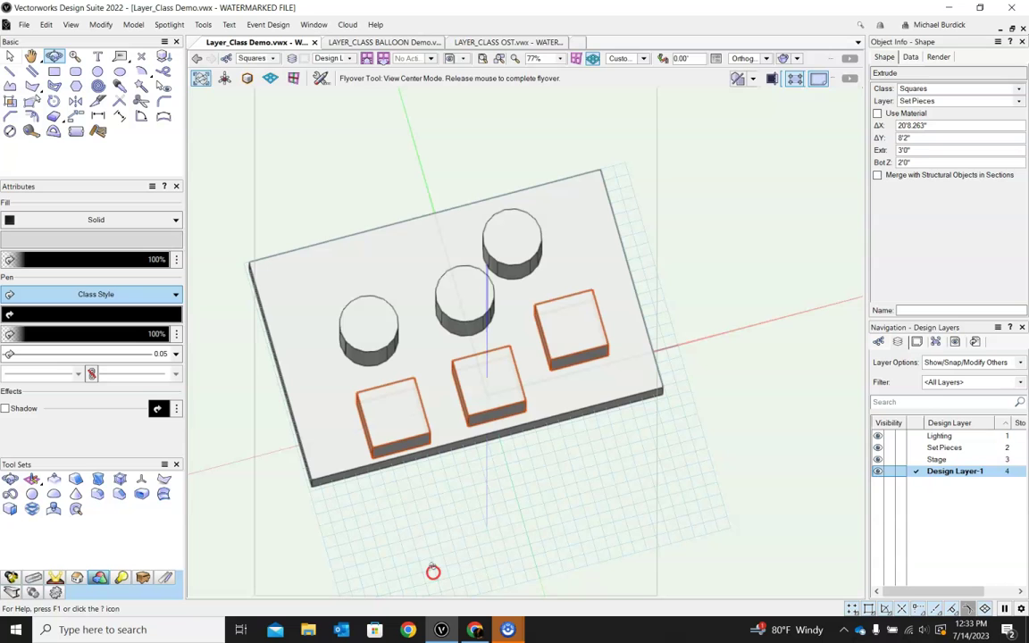
shift+middle_drag(384, 299, 631, 202)
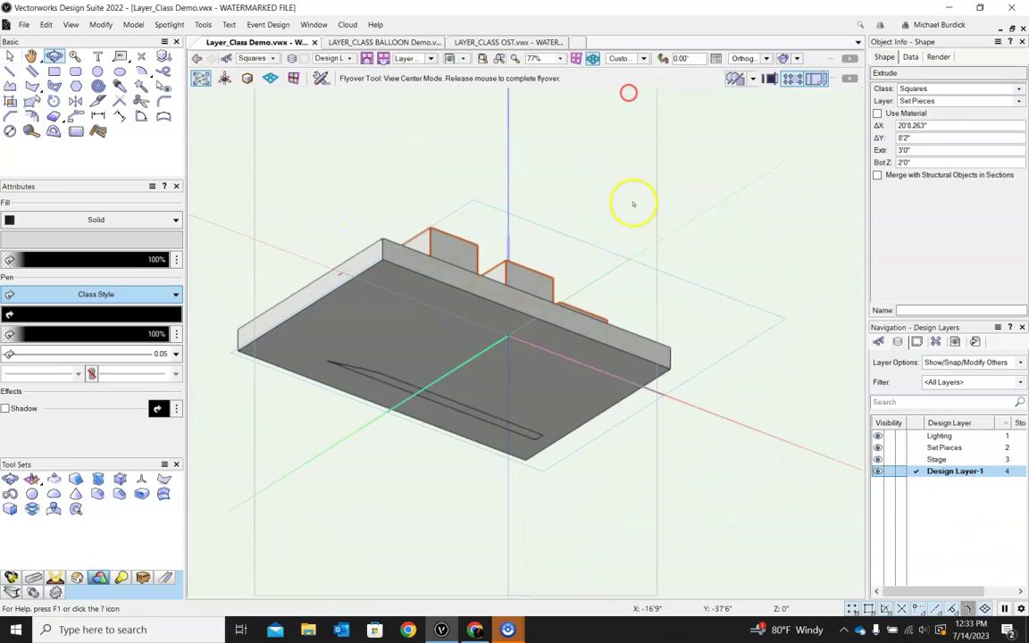
shift+middle_drag(694, 292, 611, 551)
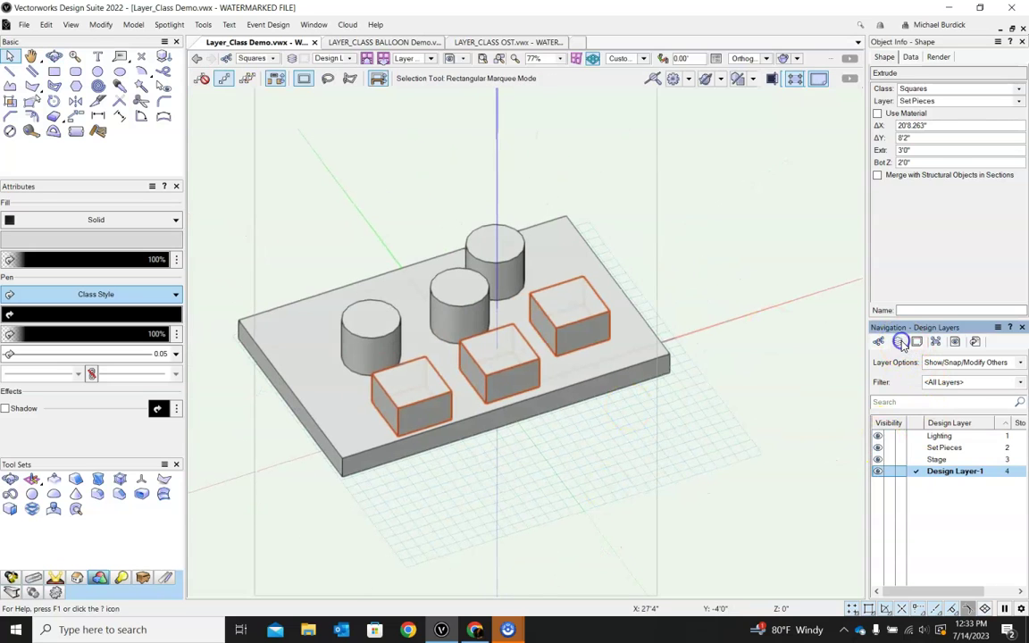
Step: Set the Lighting layer elevation to 20' so the bar hangs above the stage
click(899, 343)
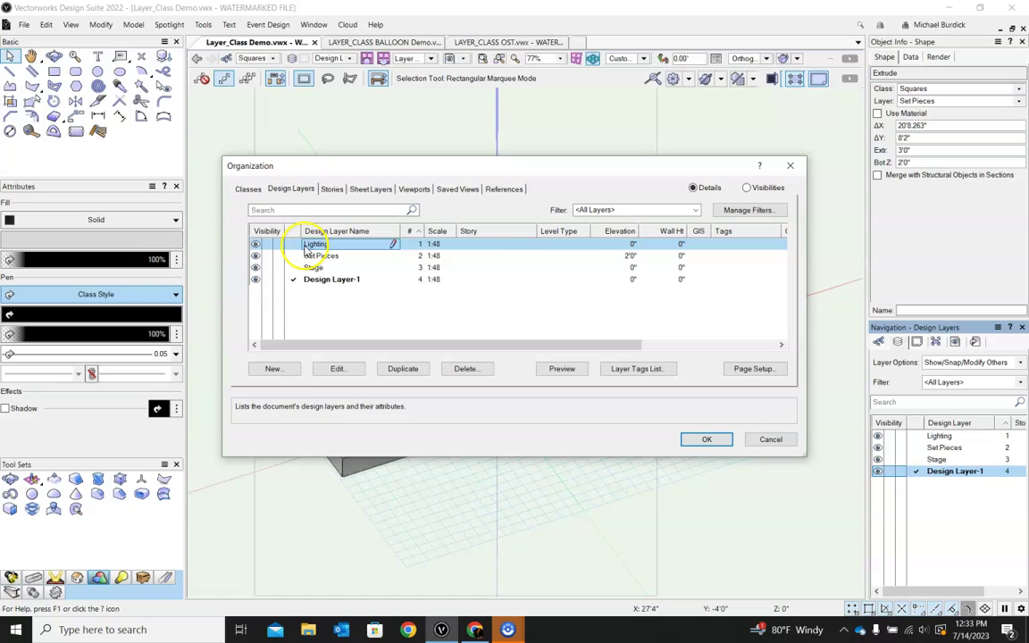
double_click(631, 247)
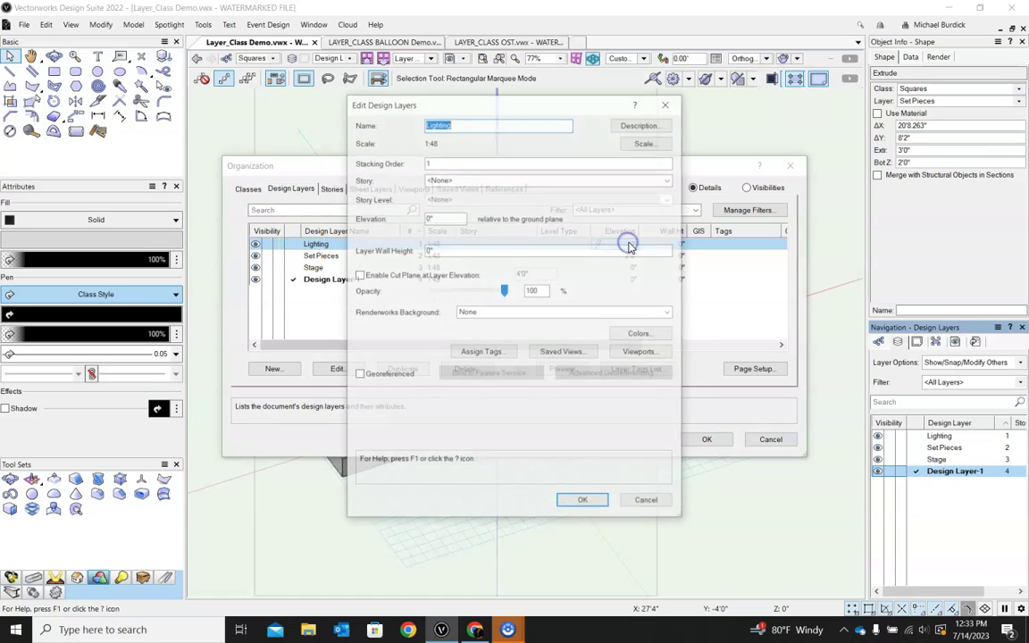
click(436, 218)
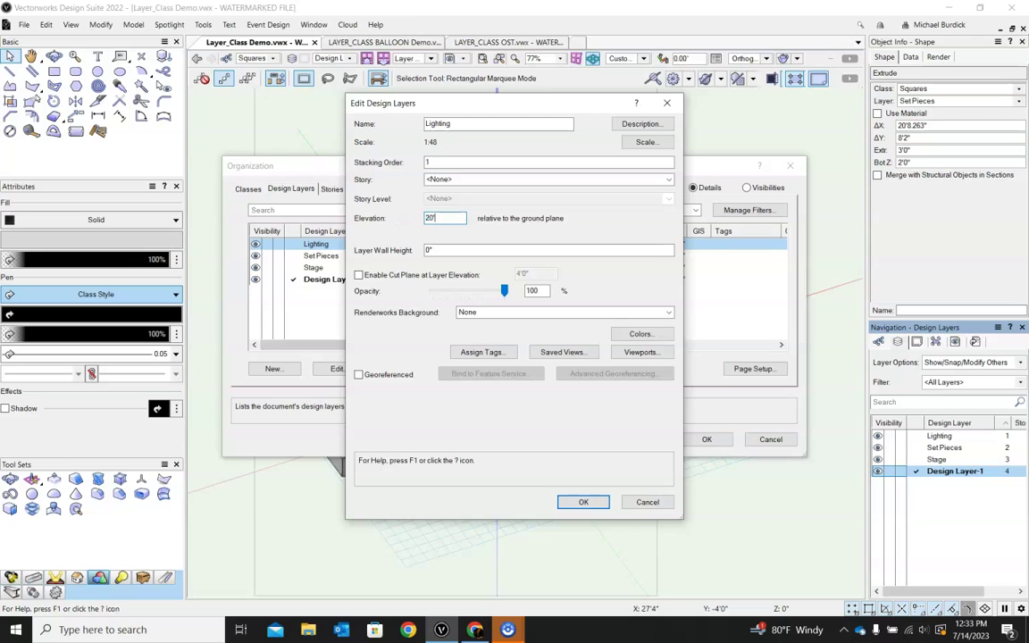
text(20')
key(Return)
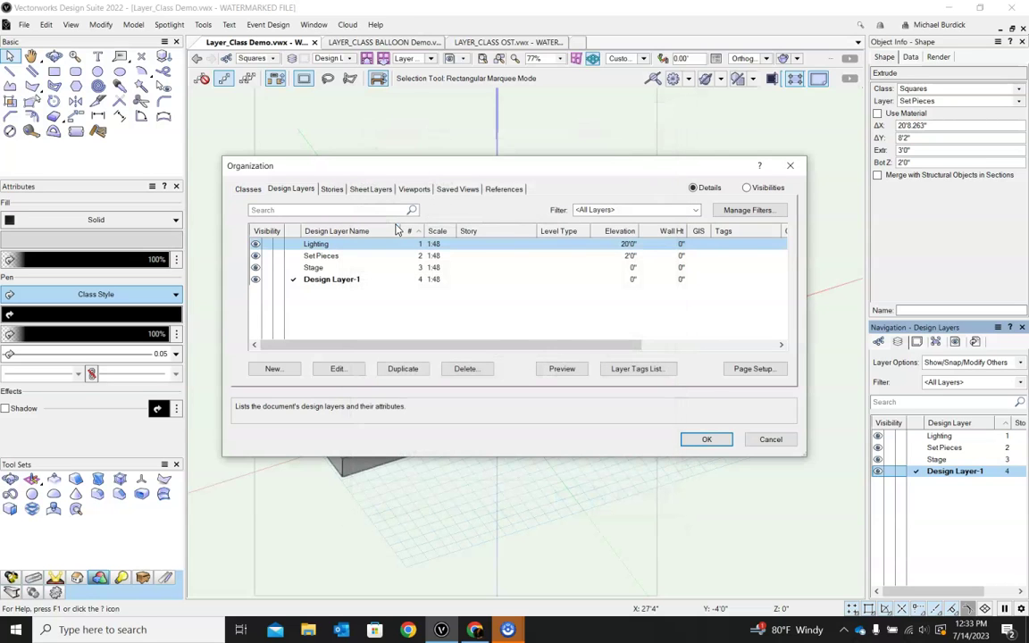
click(715, 439)
ctrl+middle_drag(593, 466, 492, 373)
Step: Orbit to a raised oblique view and make None the active class
scroll(703, 345, down, 4)
ctrl+middle_drag(710, 354, 685, 448)
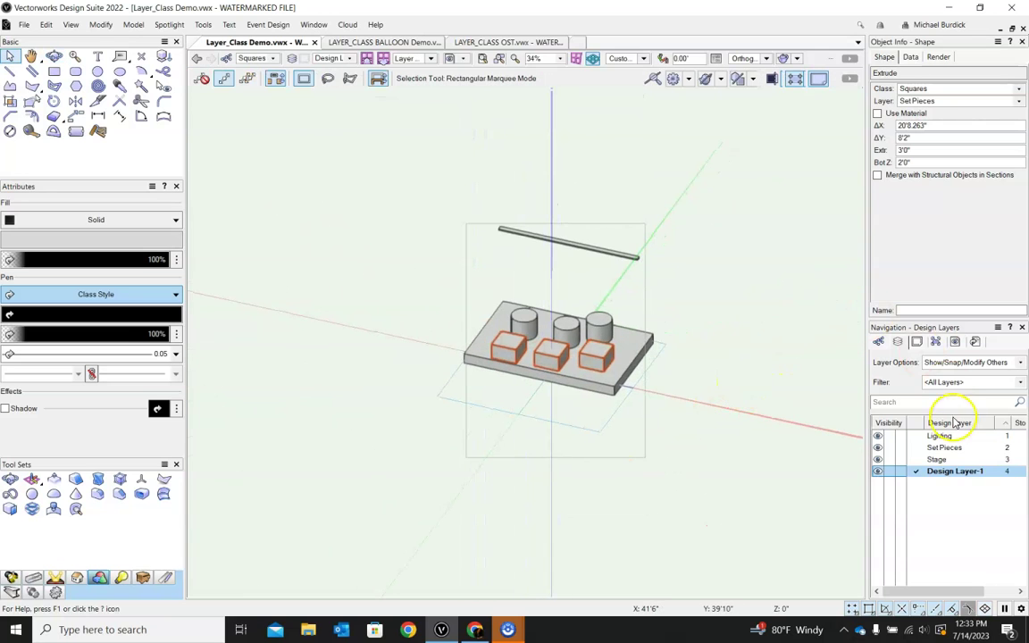
click(880, 342)
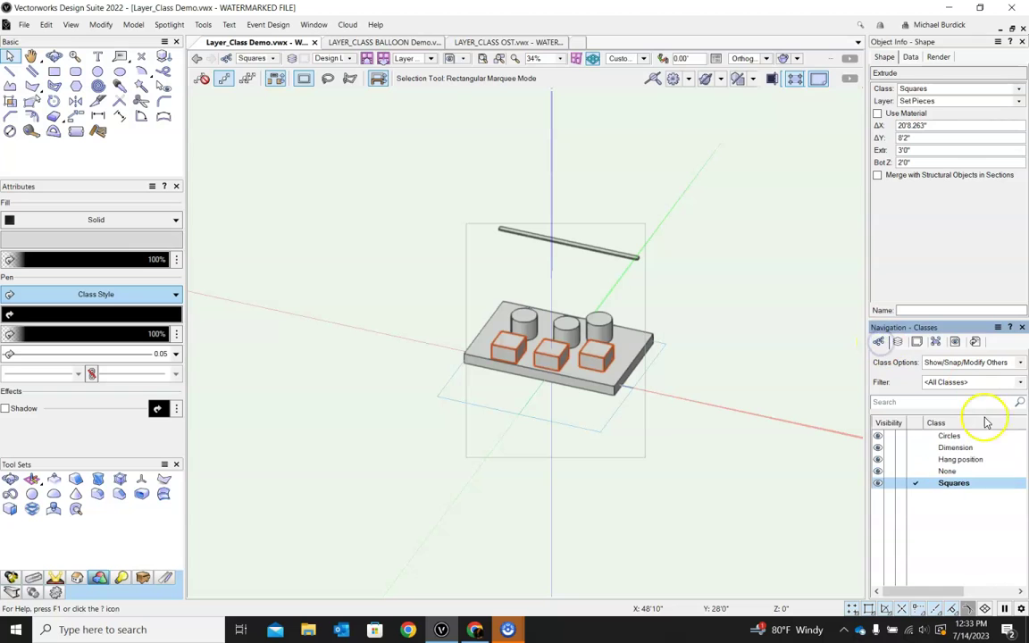
click(915, 471)
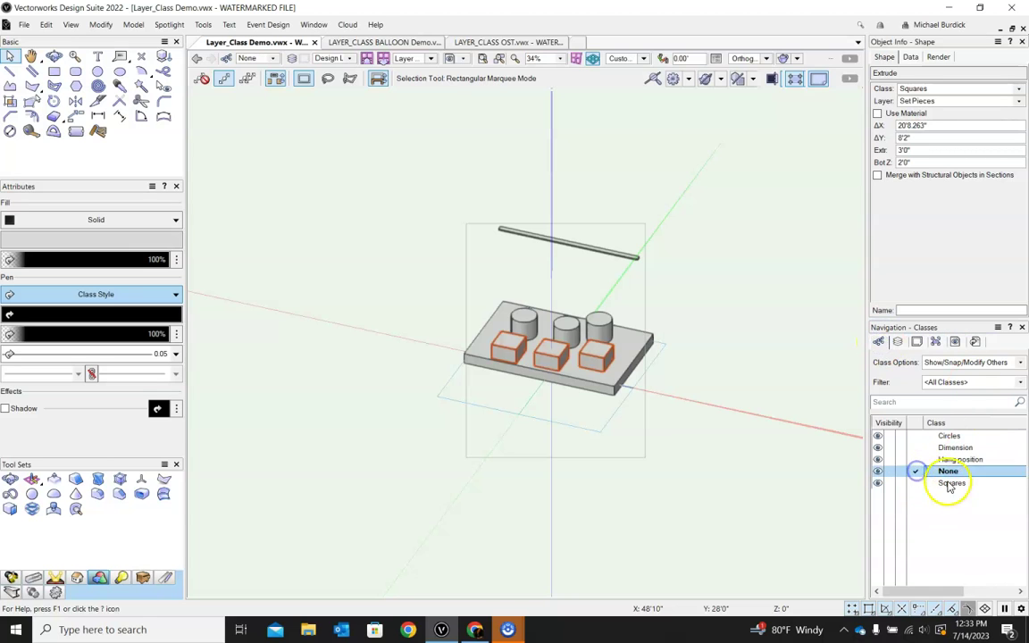
Step: Hide the Circles class so the cylinders disappear, leaving Squares visible
ctrl+middle_drag(584, 142, 622, 326)
scroll(572, 322, up, 4)
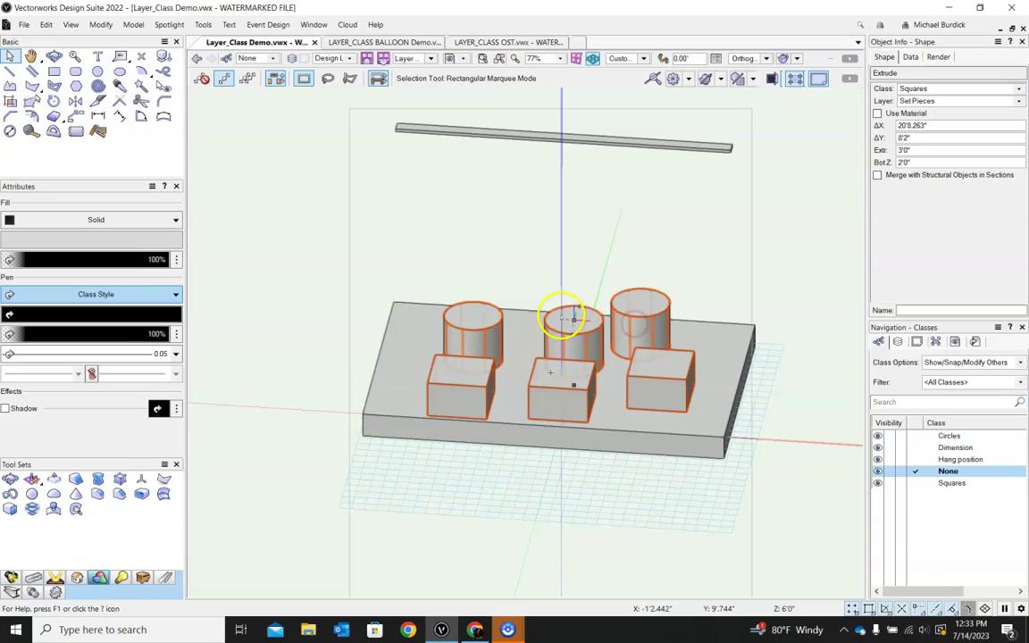
click(890, 436)
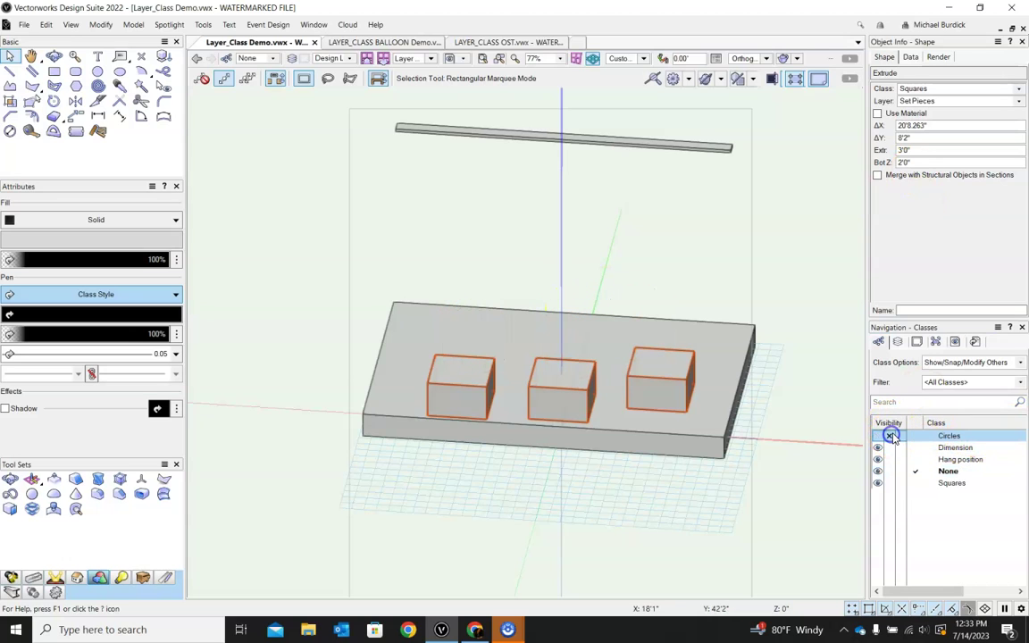
click(890, 483)
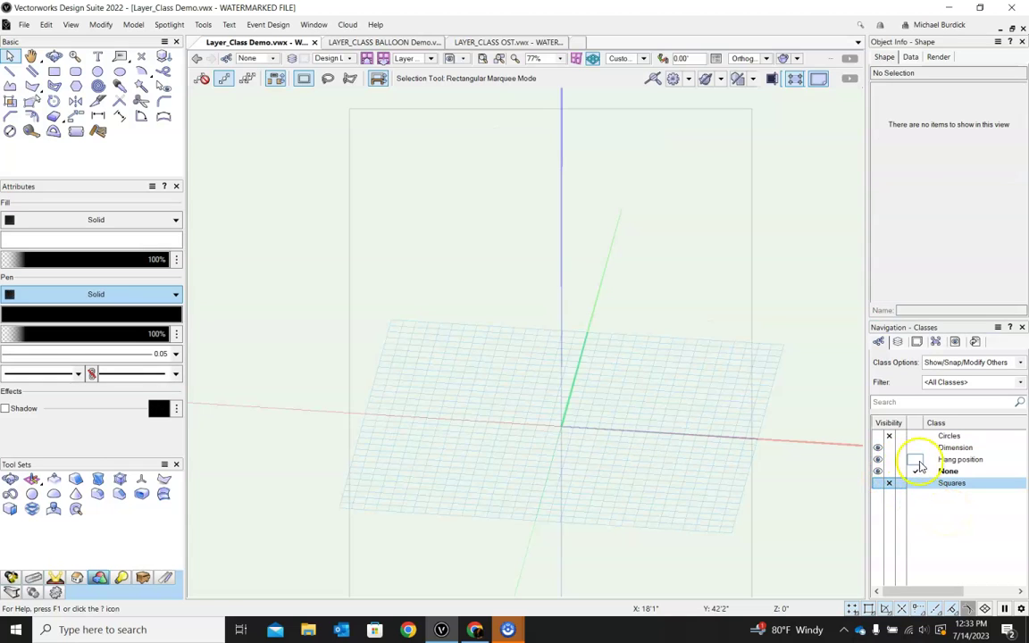
click(878, 483)
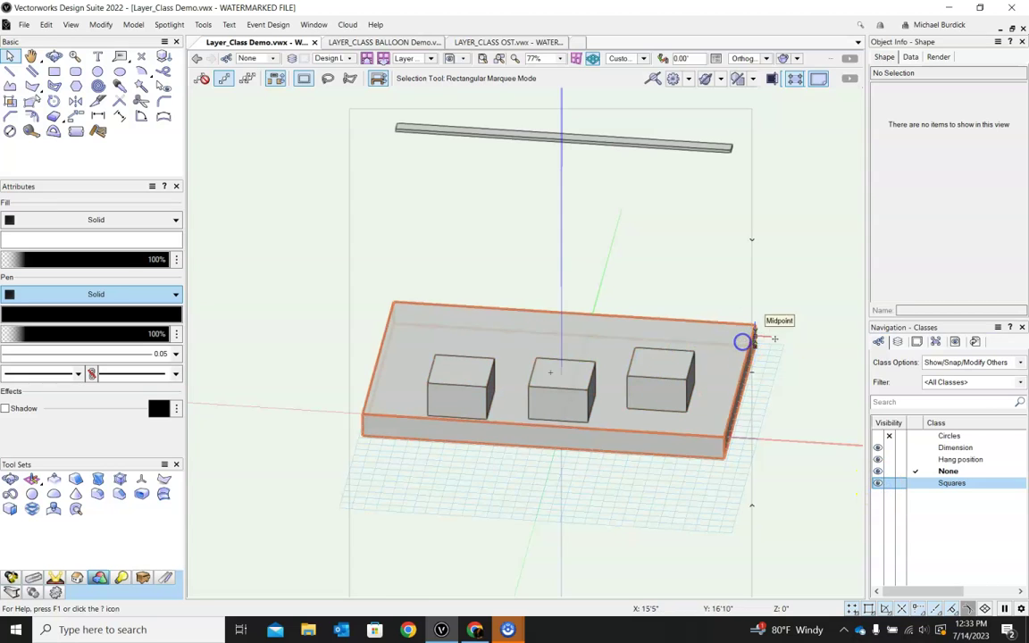
Step: Assign the stage slab to the None class
click(742, 341)
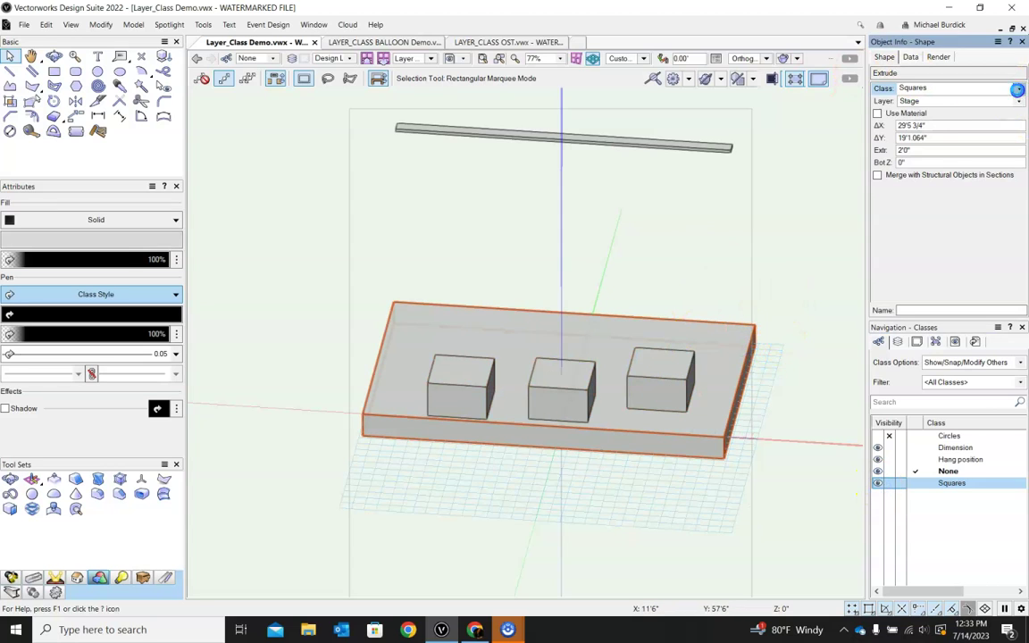
click(927, 90)
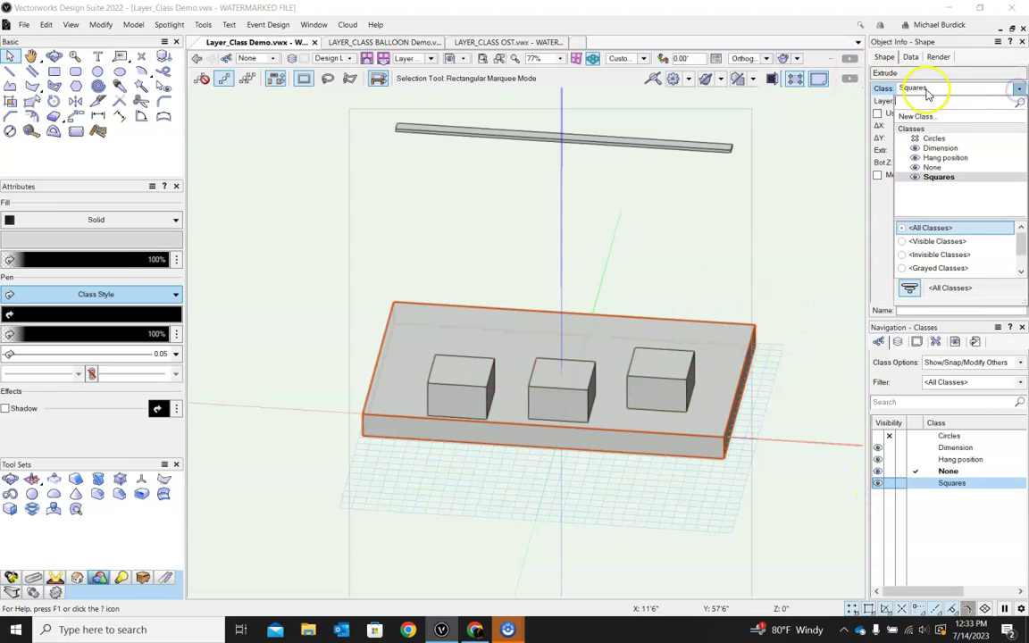
click(932, 168)
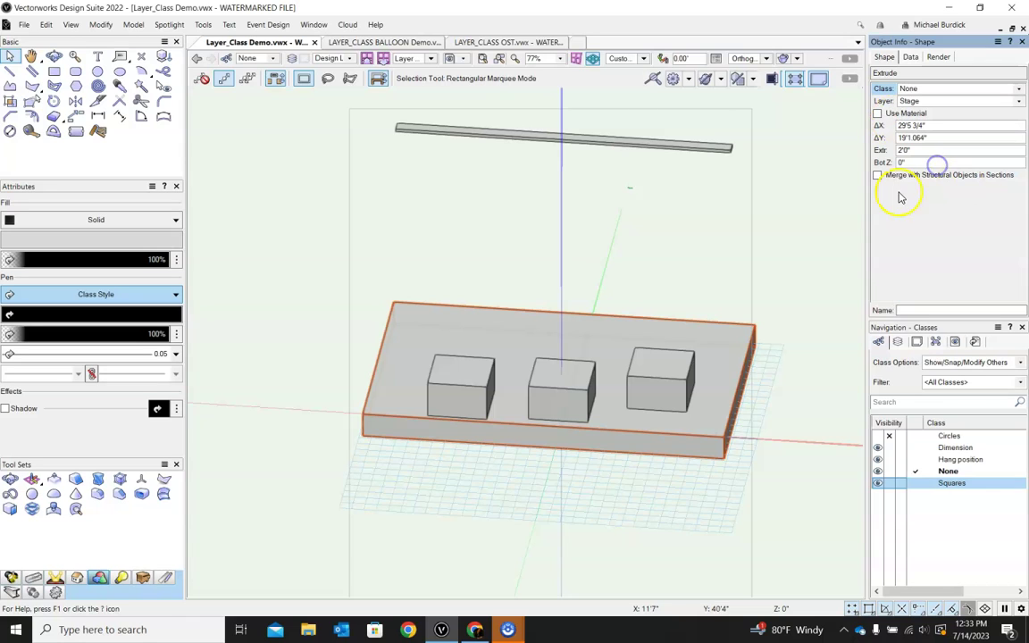
click(787, 206)
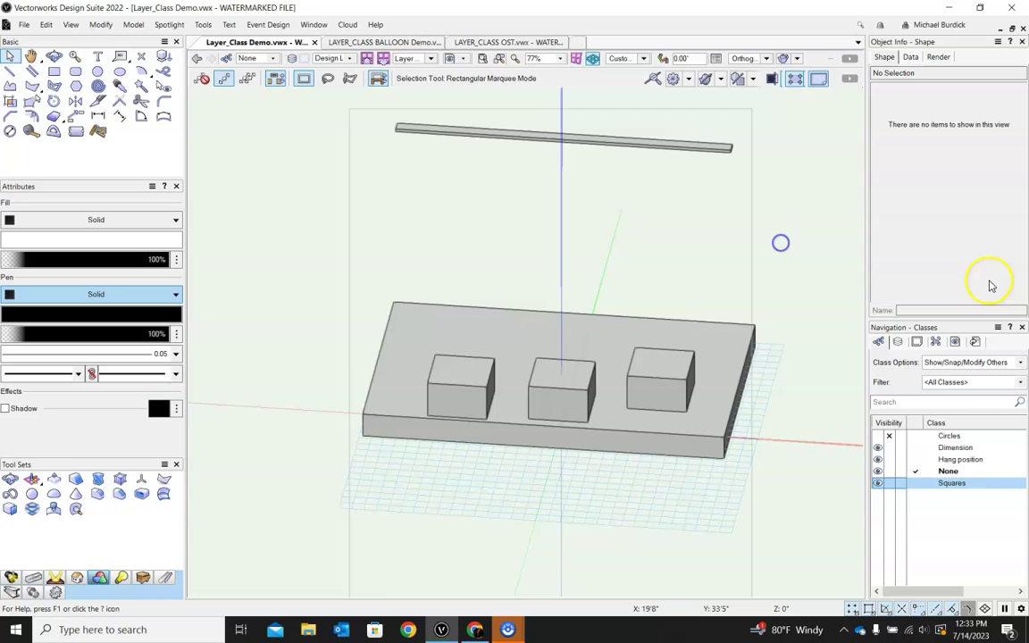
Step: Reassign the lighting bar to the Hang position class
shift+middle_drag(639, 468, 705, 462)
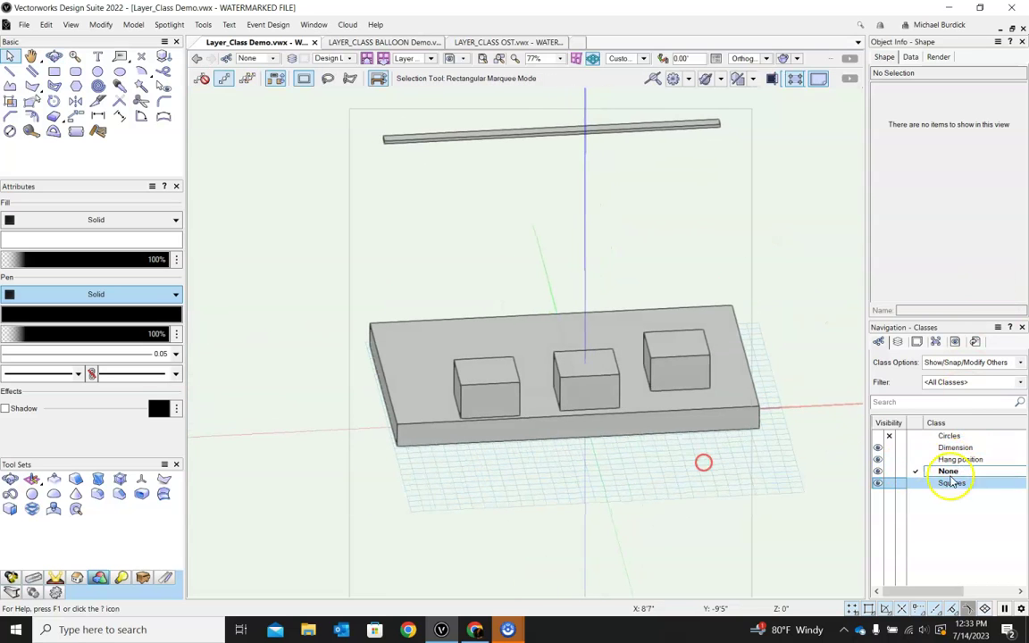
click(890, 483)
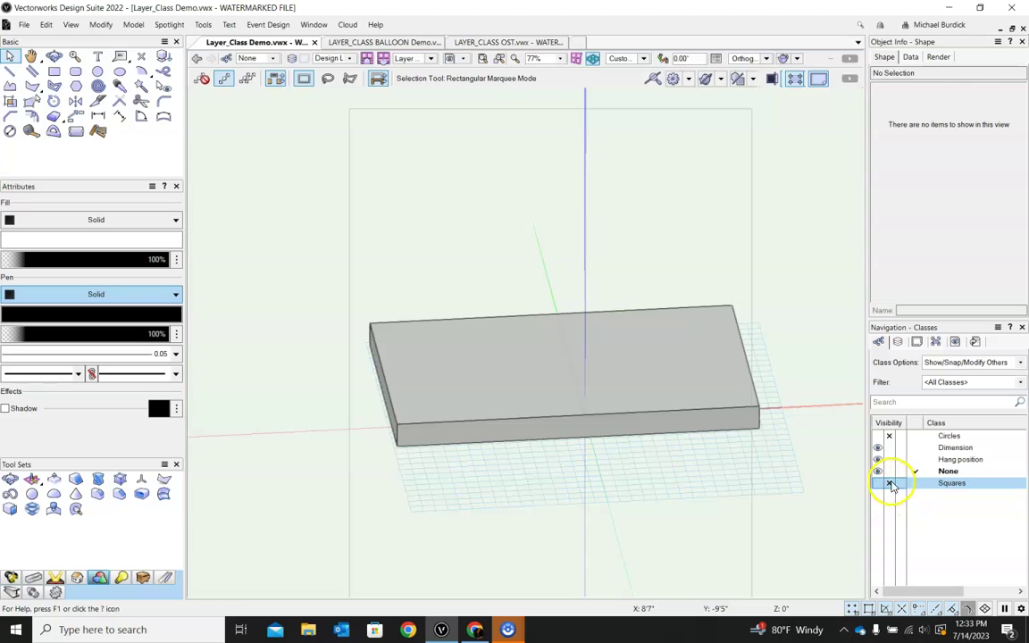
click(879, 484)
click(437, 137)
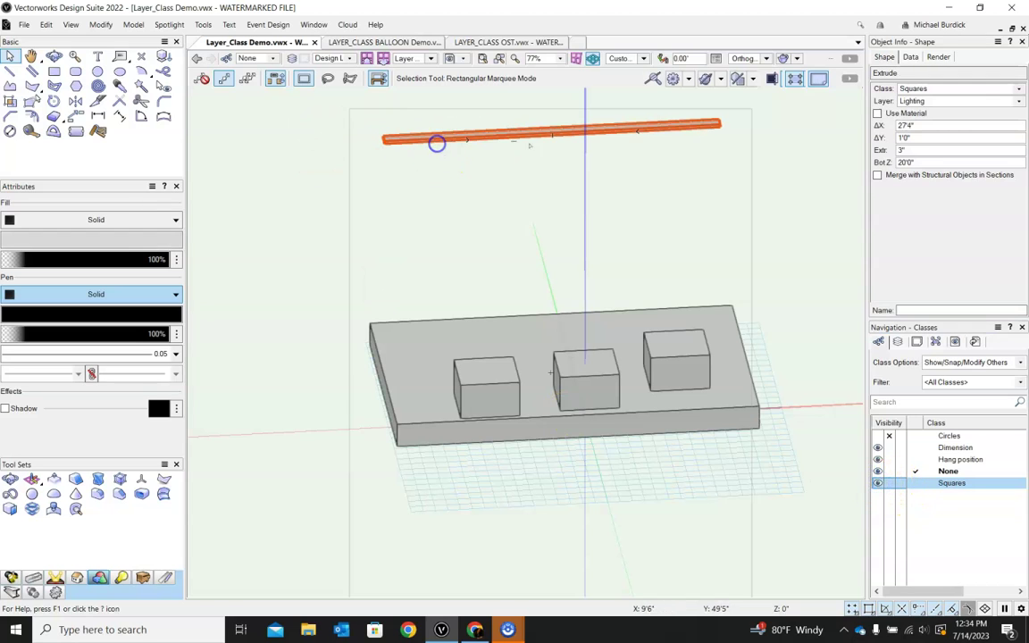
click(1018, 91)
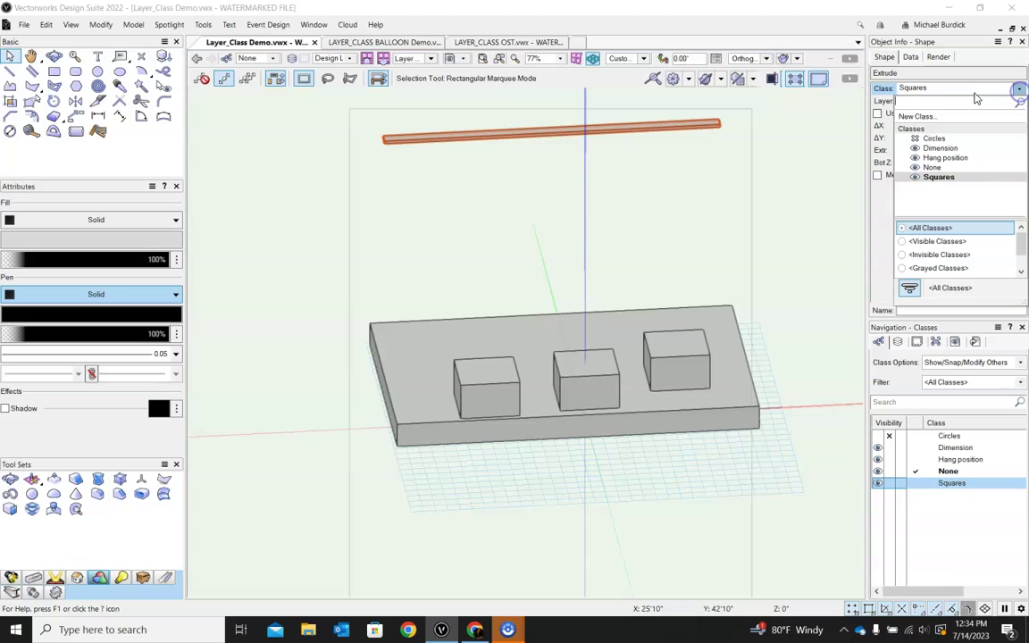
click(931, 167)
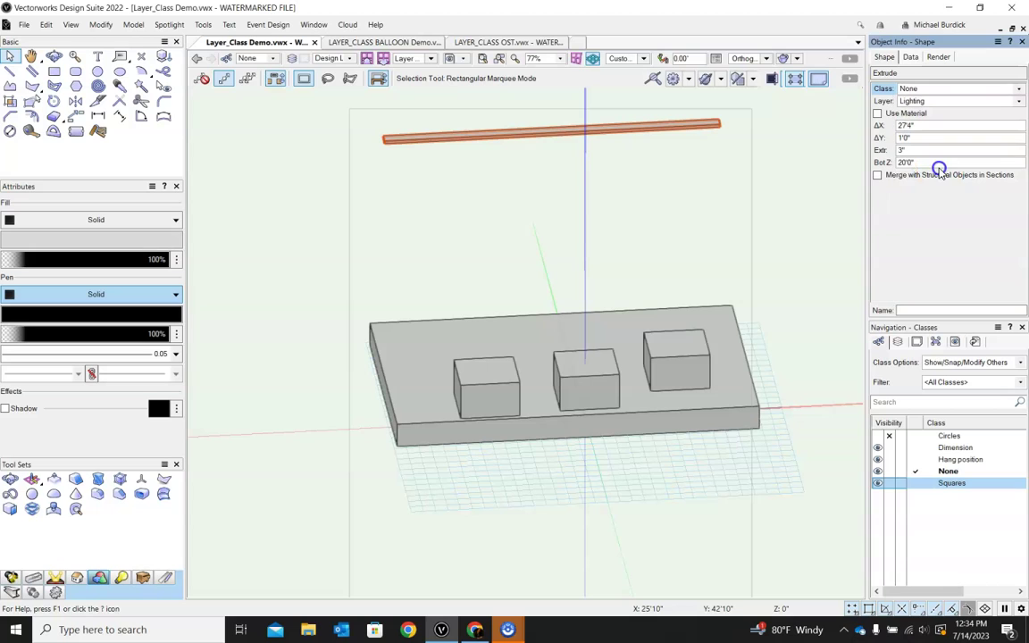
click(1019, 92)
click(938, 156)
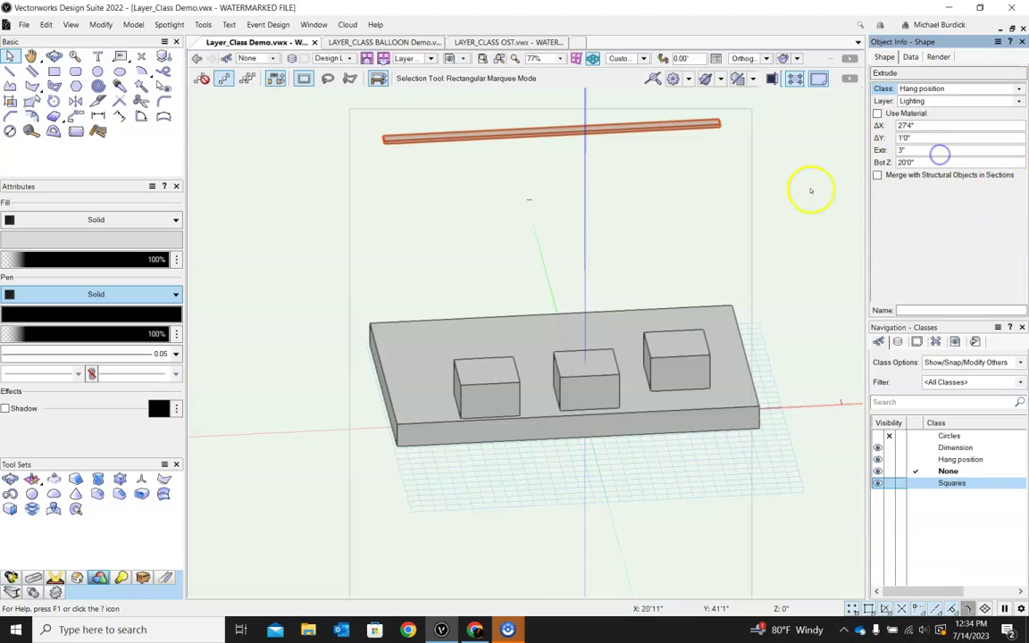
Step: Deselect the lighting bar and hide the Dimension class, keeping Circles visible
click(706, 271)
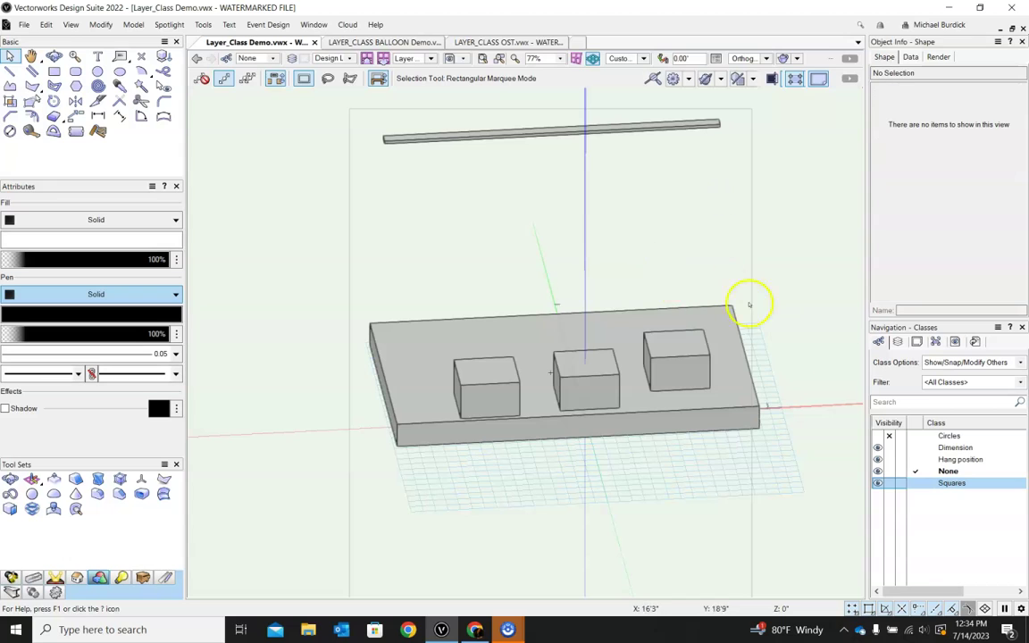
click(879, 436)
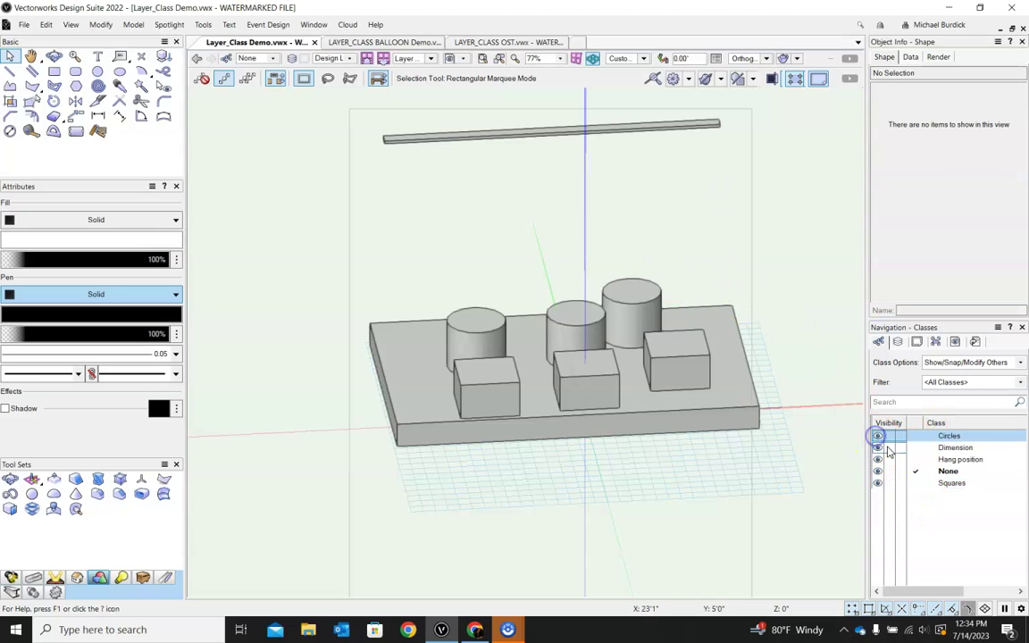
click(889, 437)
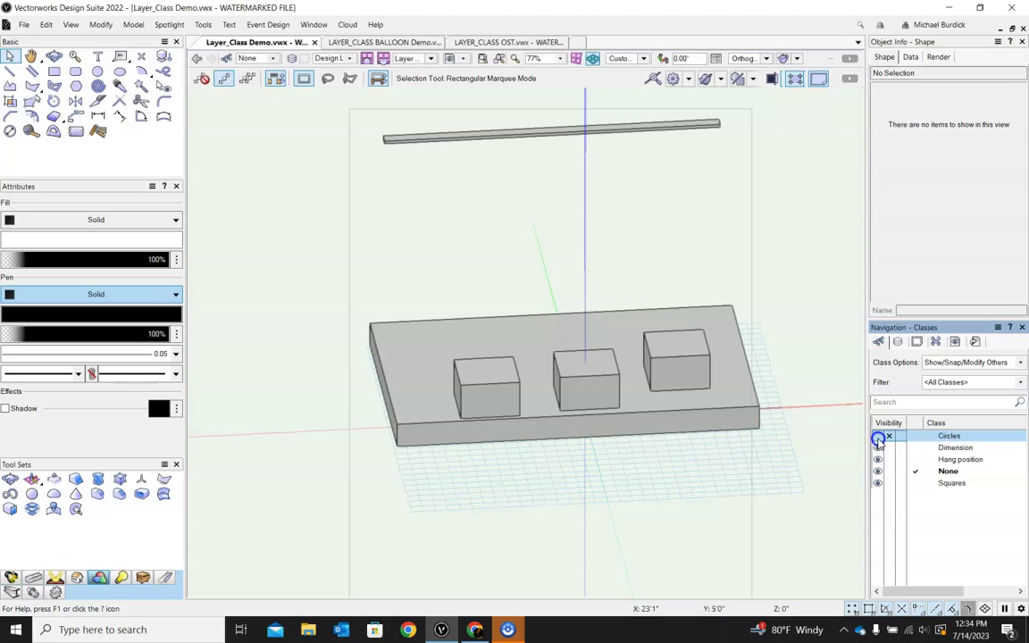
click(879, 436)
click(889, 447)
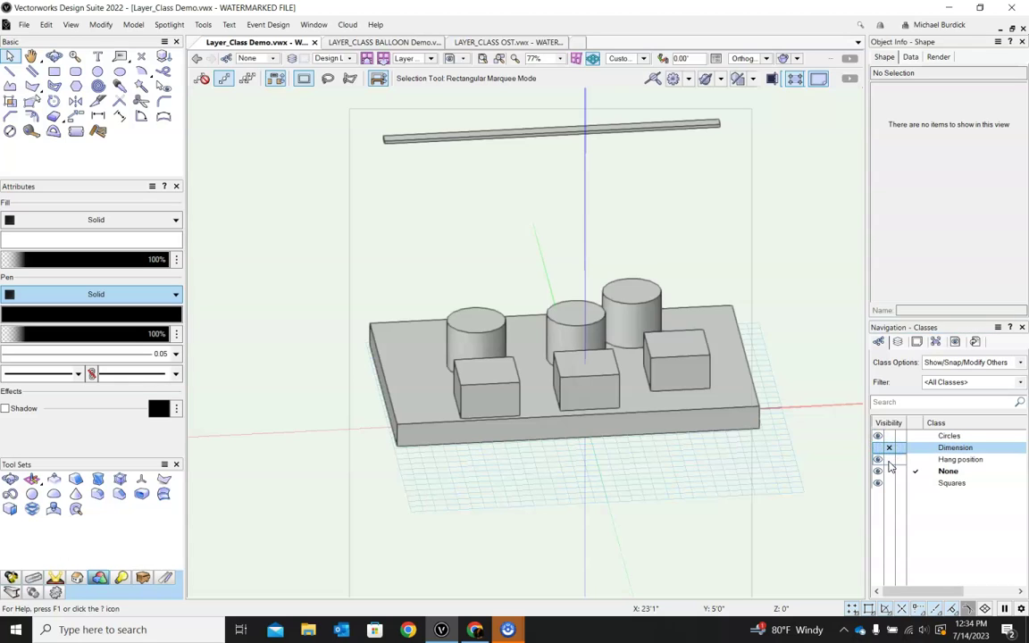
Step: Set the Hang position class to grayed and hide the Squares class
click(889, 459)
click(878, 459)
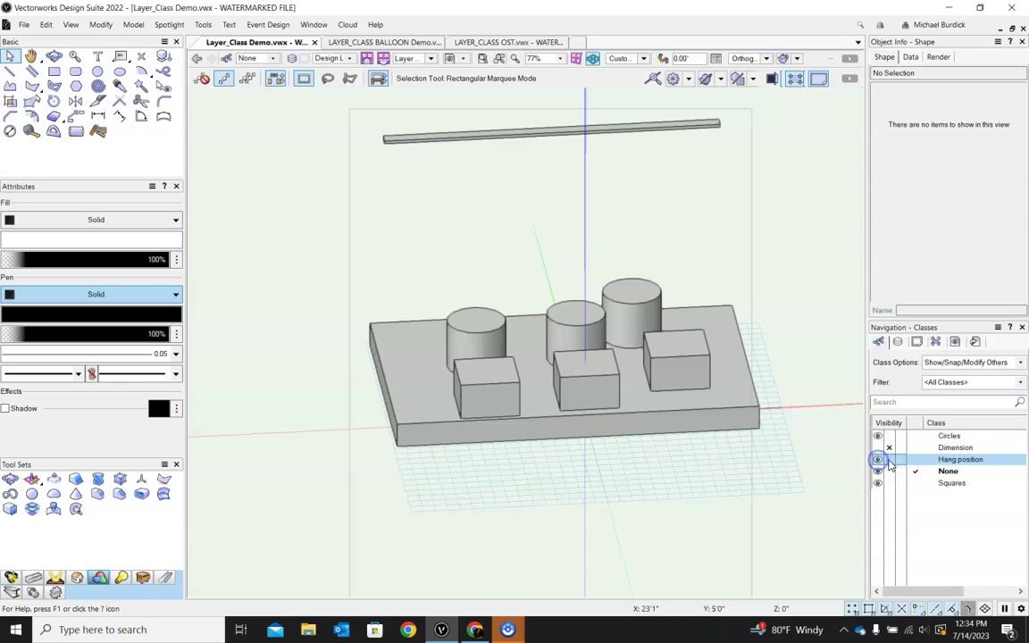
click(889, 459)
click(899, 459)
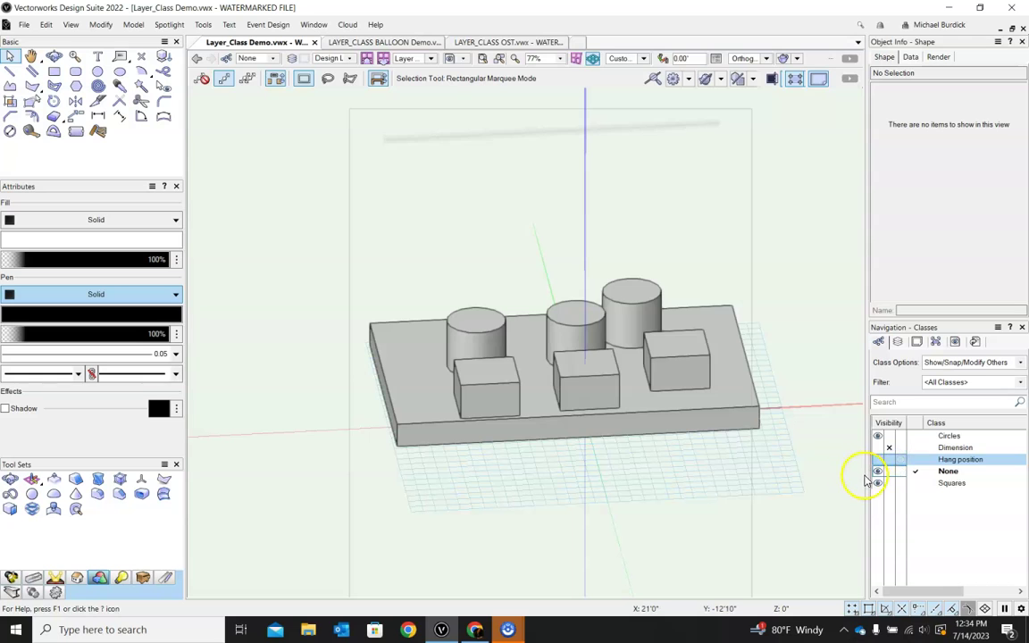
click(889, 484)
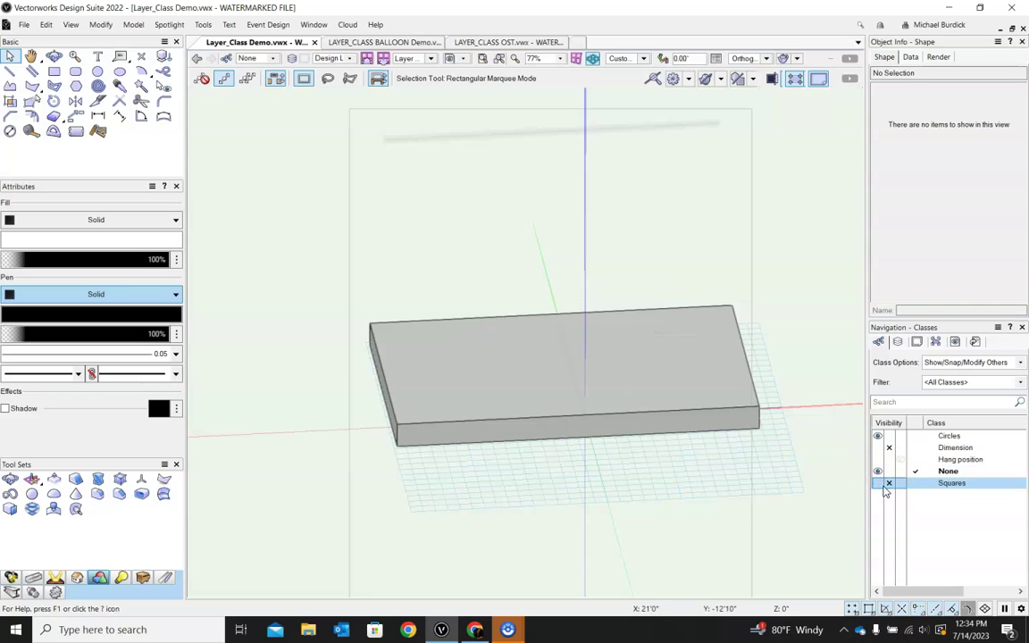
mouse_move(790, 535)
ctrl+middle_down()
mouse_move(657, 395)
mouse_move(797, 531)
ctrl+middle_up()
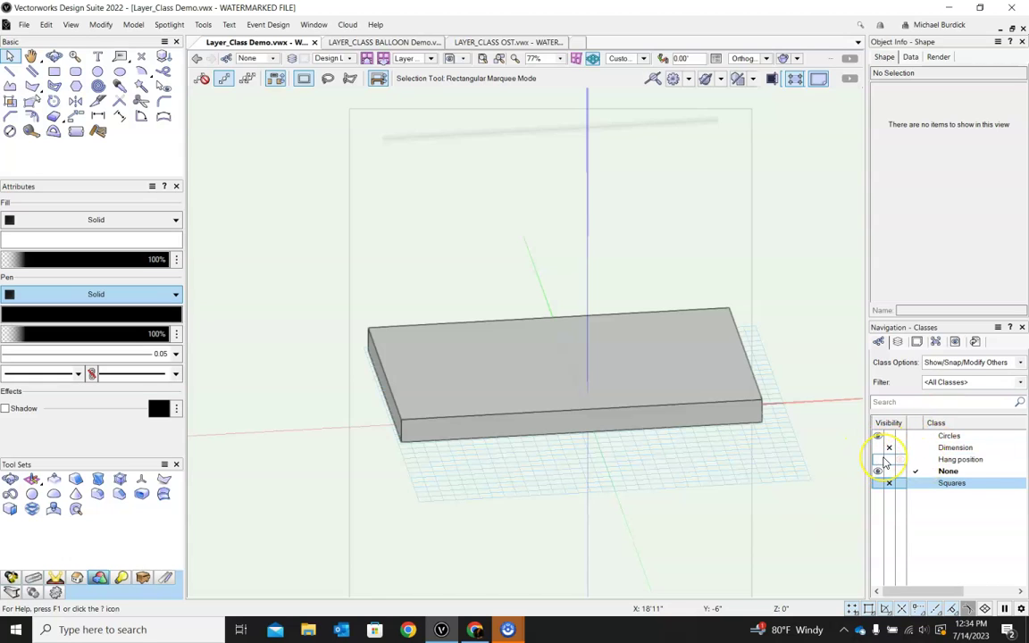
Step: Switch the drawing to the Top/Plan standard view
click(898, 342)
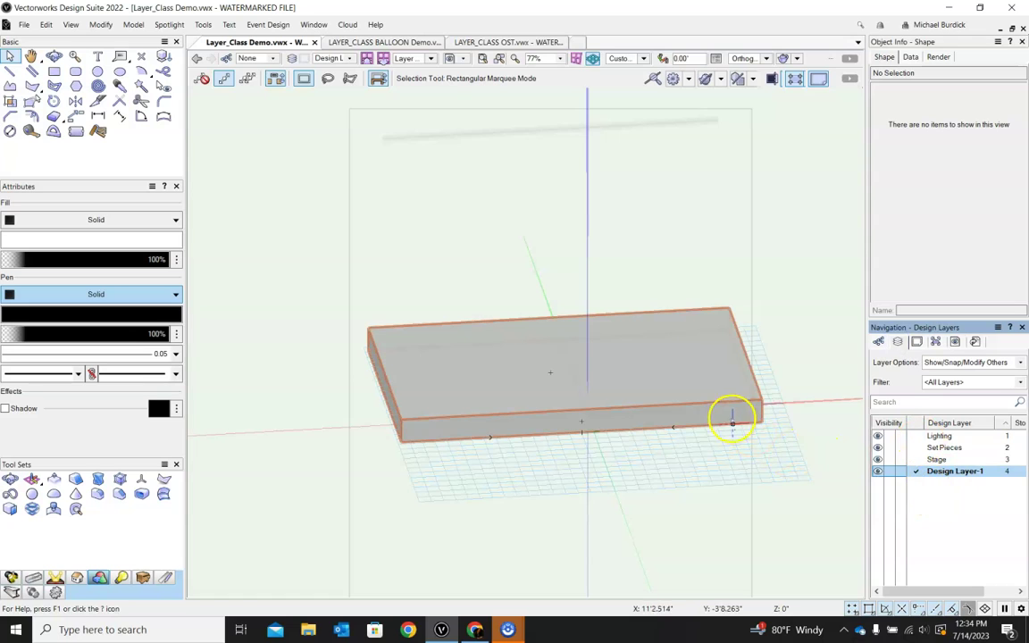
click(642, 59)
click(628, 72)
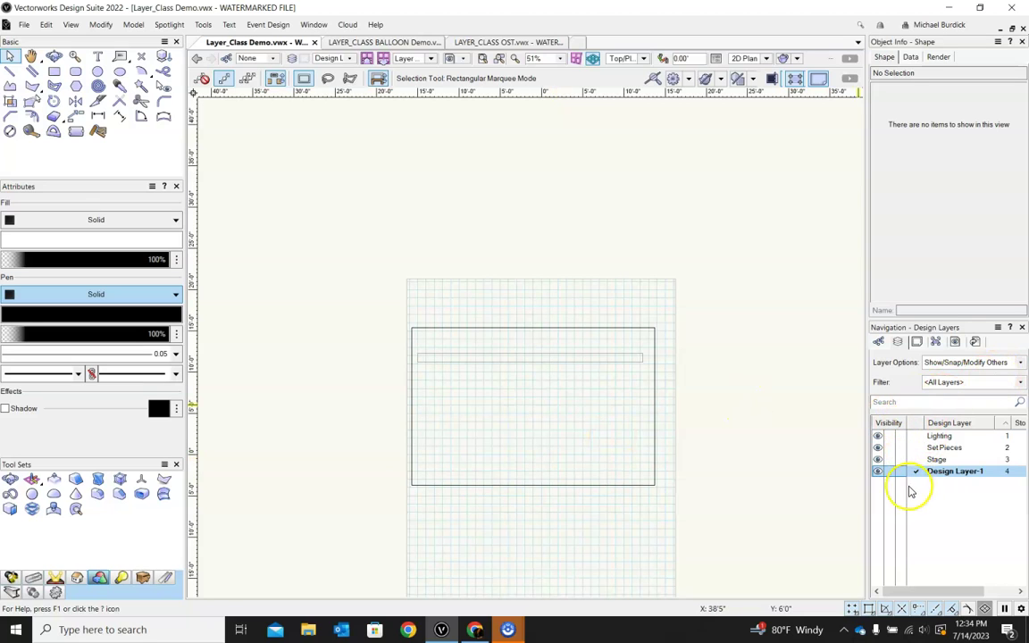
Step: Make the Hang position and Squares classes visible again
click(881, 343)
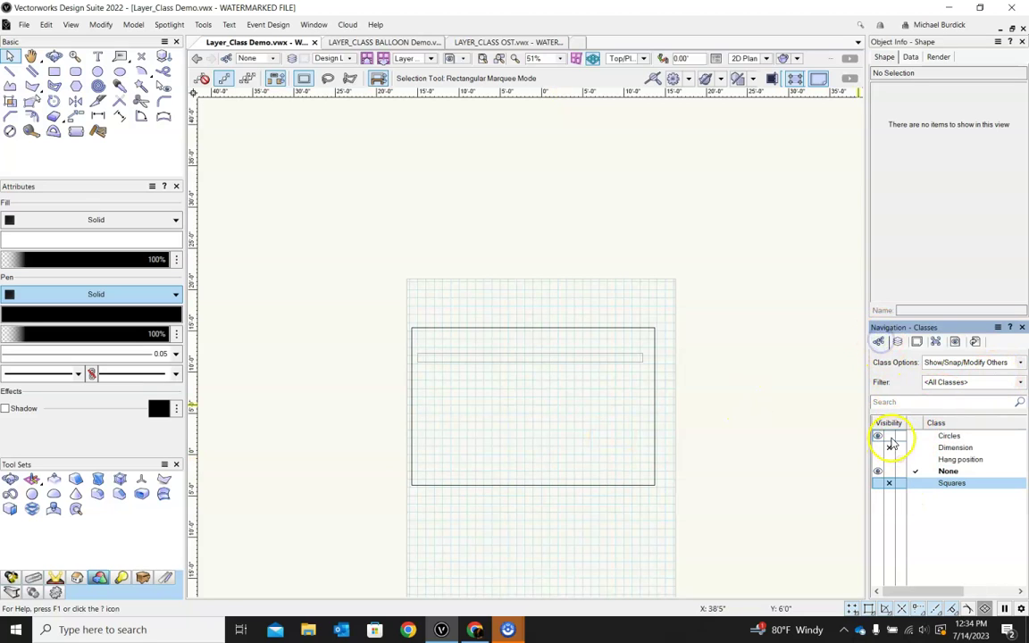
click(881, 447)
click(878, 459)
click(878, 483)
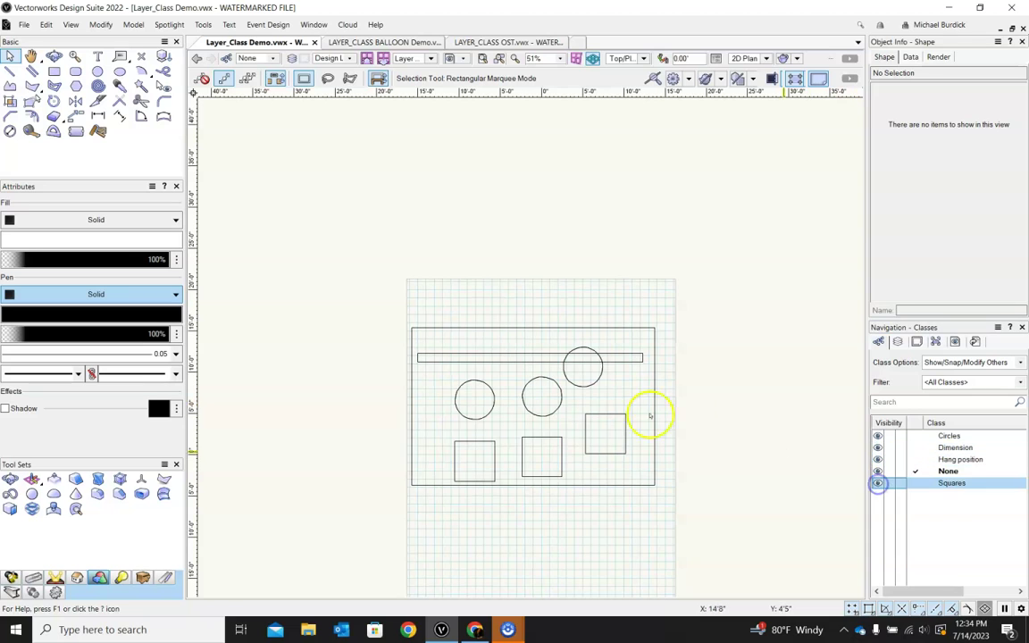
Step: Open Organization to list the design layers with their 1:48 scales
click(894, 341)
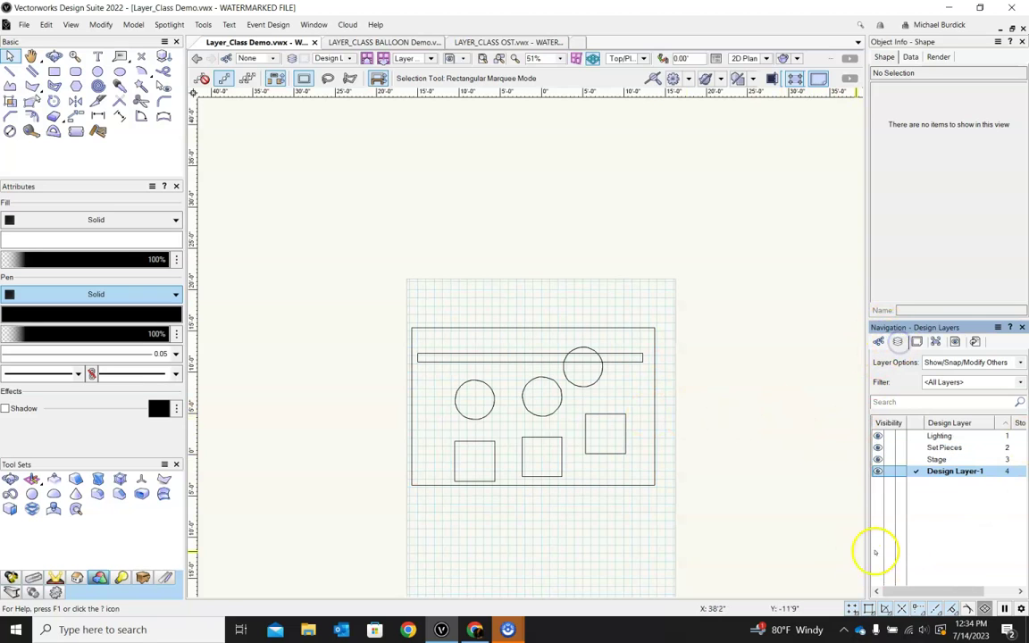
click(896, 342)
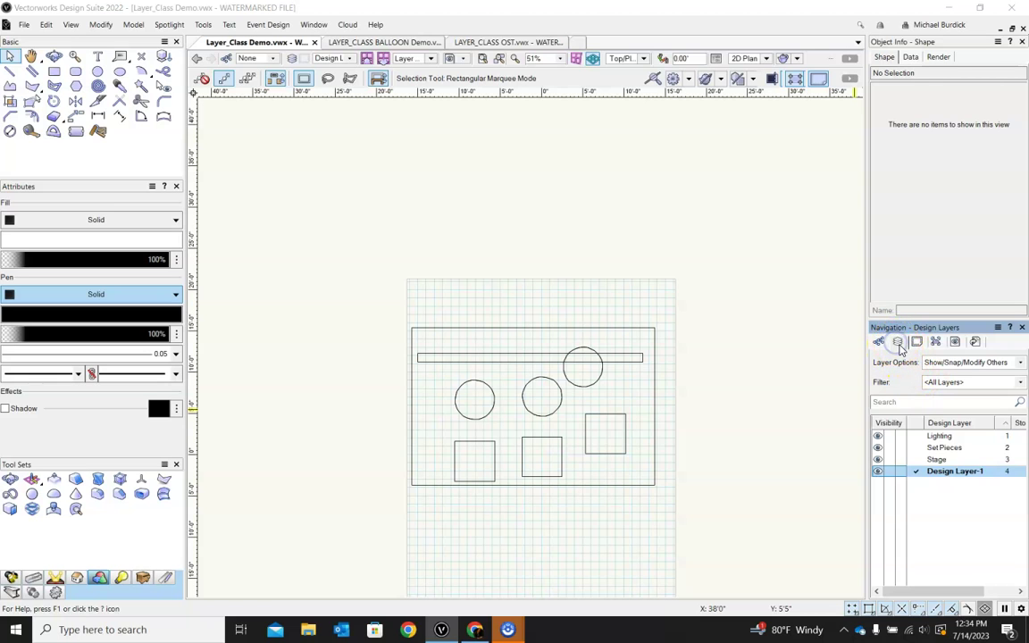
click(433, 243)
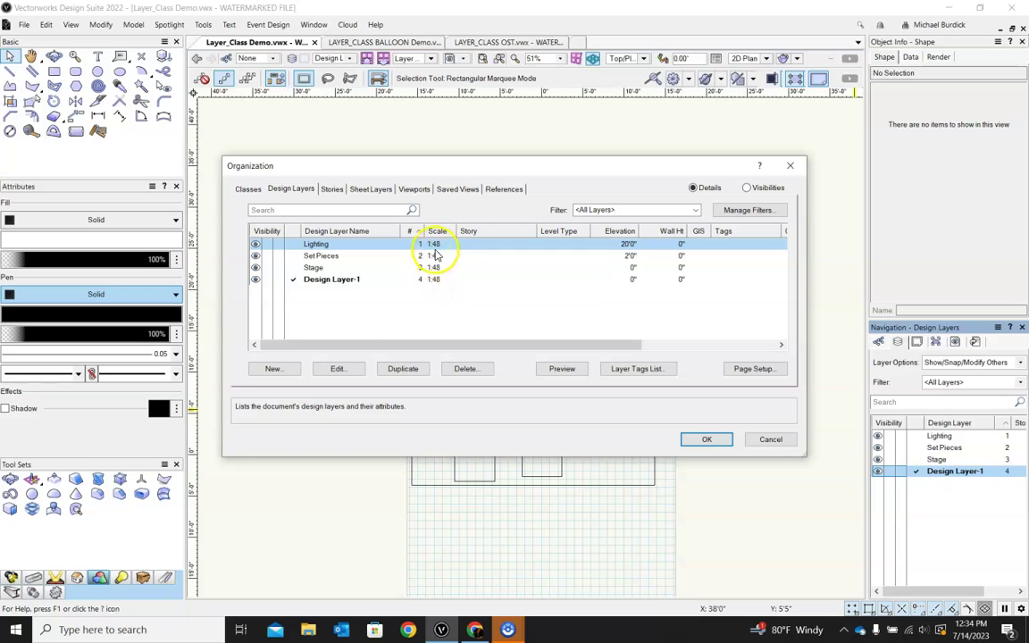
Step: Change the Stage design layer's scale to 1:12 and tilt the view into 3D
double_click(437, 268)
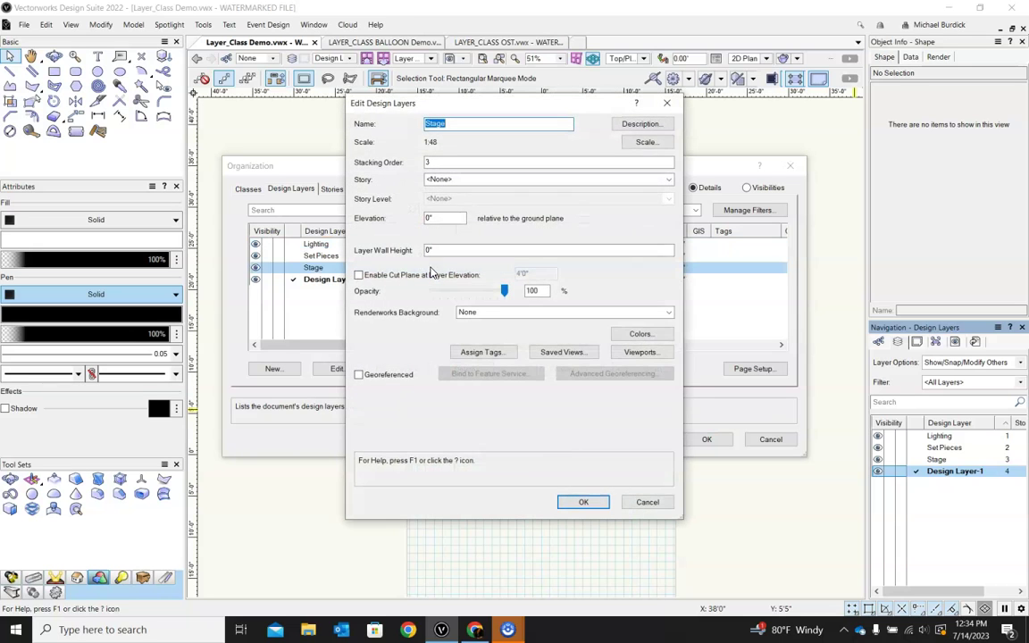
click(645, 144)
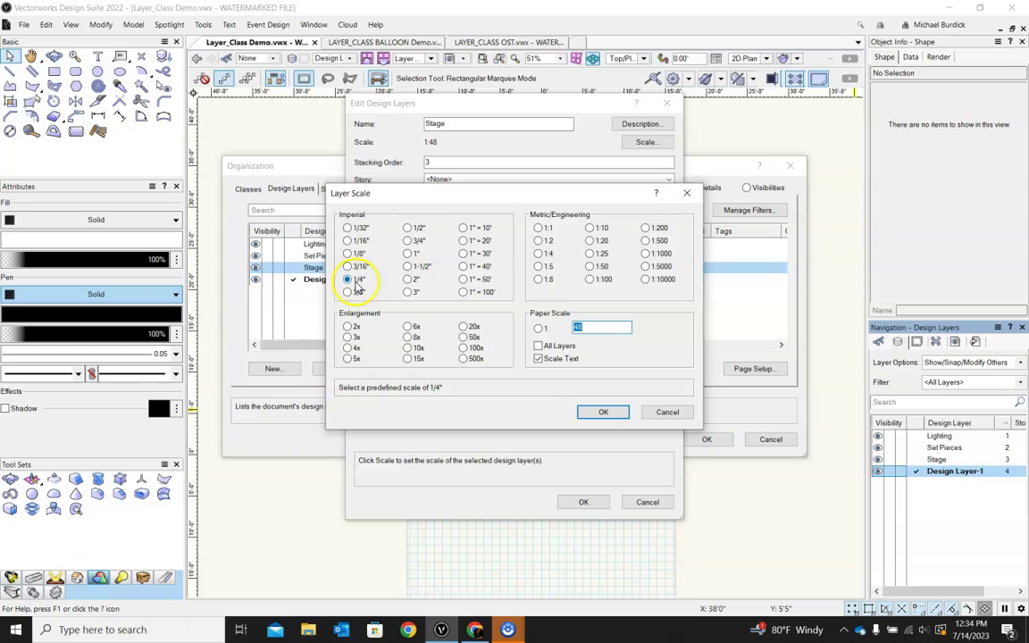
click(603, 412)
click(584, 503)
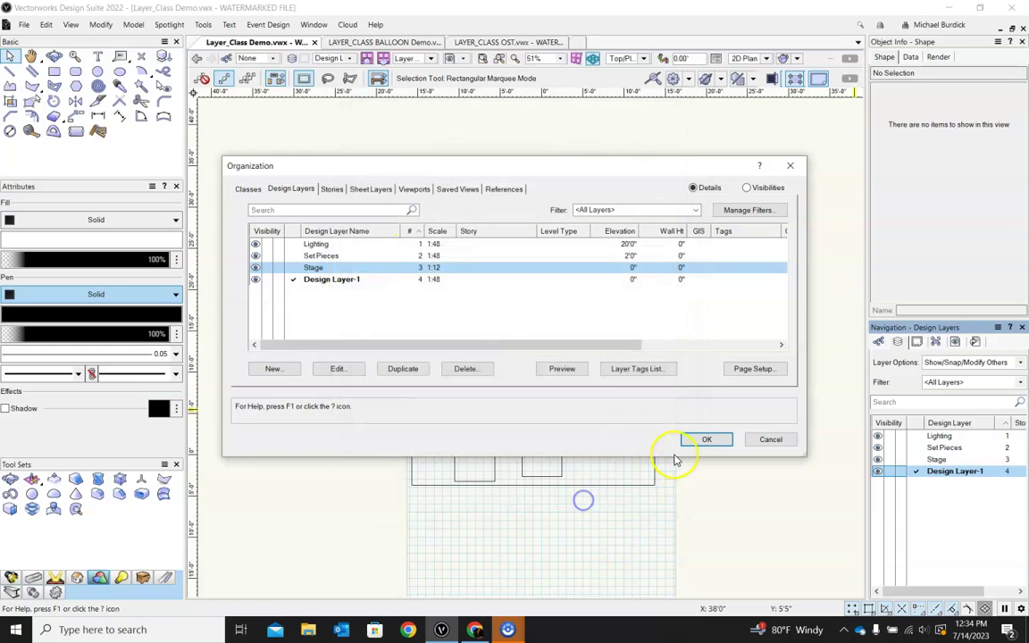
click(701, 439)
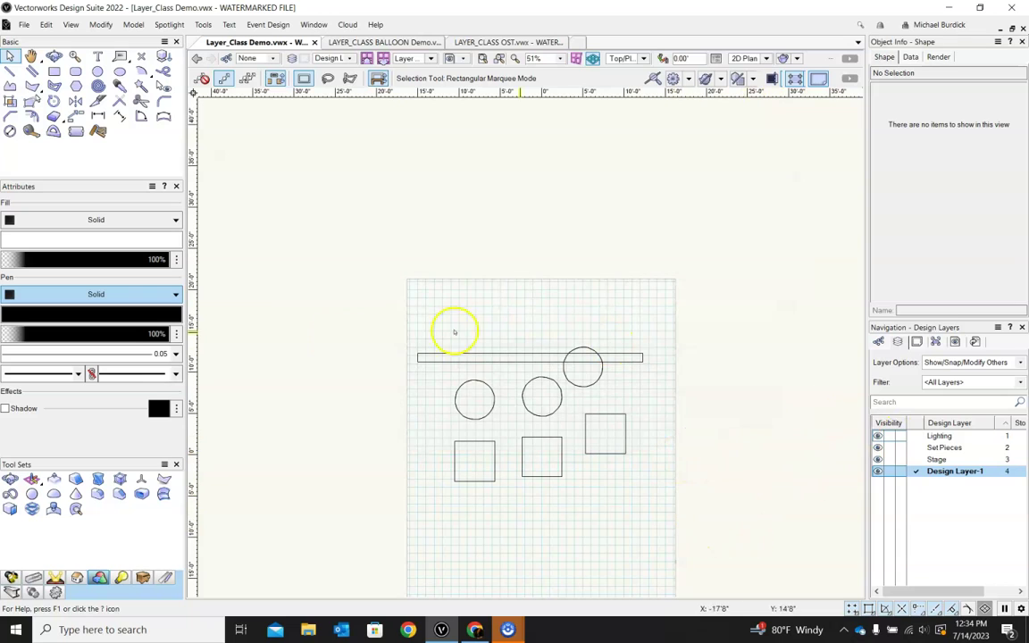
ctrl+middle_drag(669, 478, 623, 380)
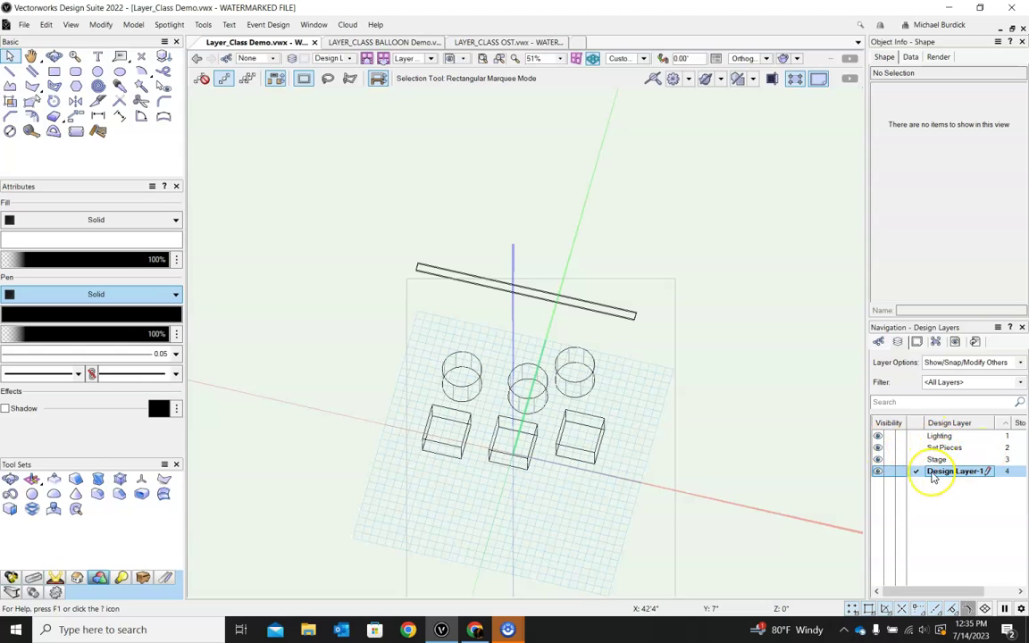
Step: Reopen the Organization dialog on the Design Layers list
click(898, 343)
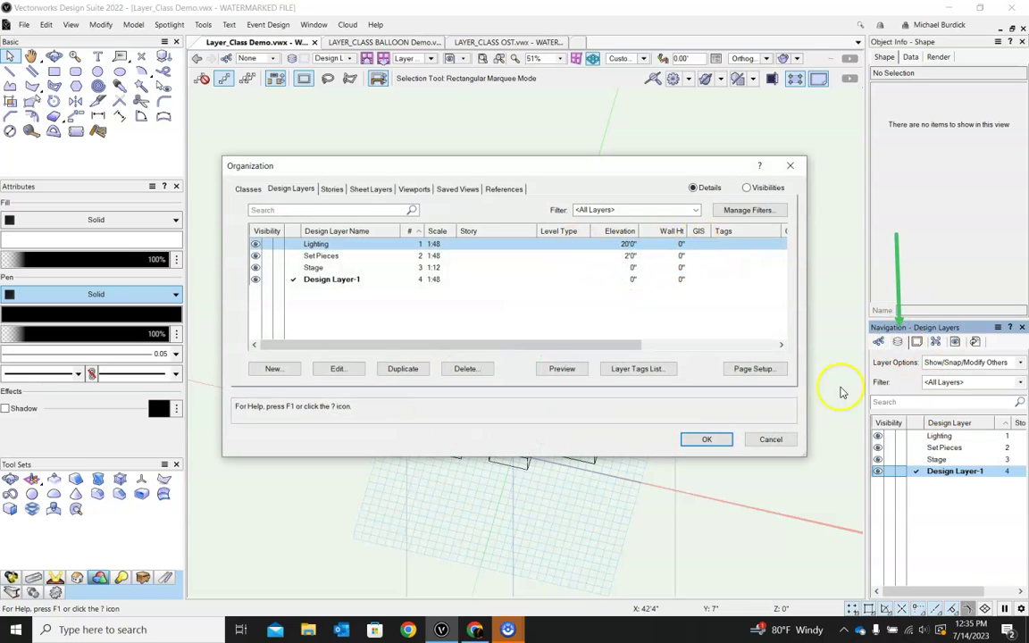
click(770, 438)
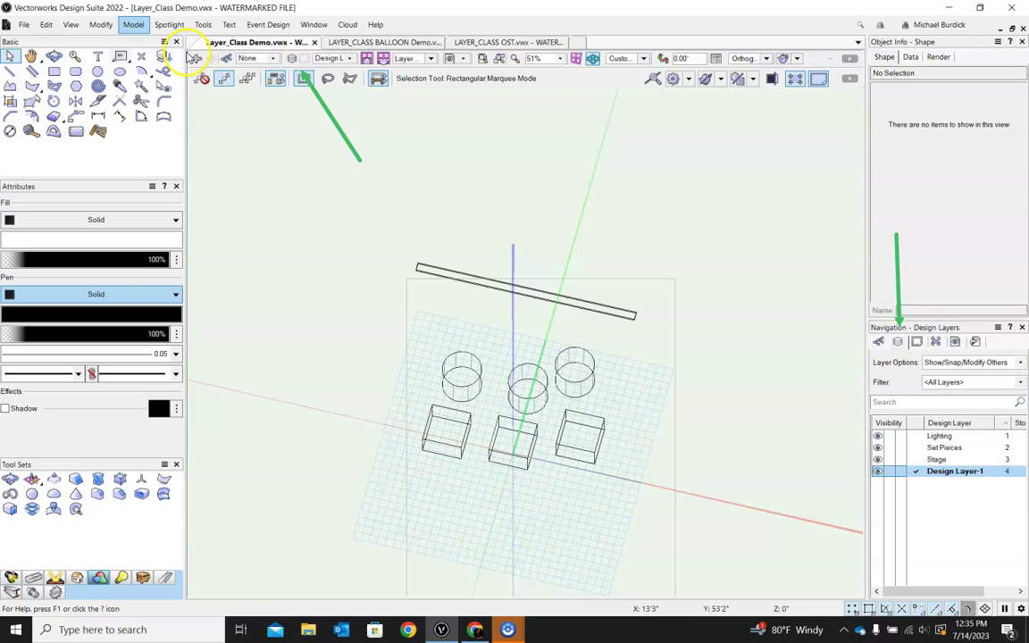
click(290, 58)
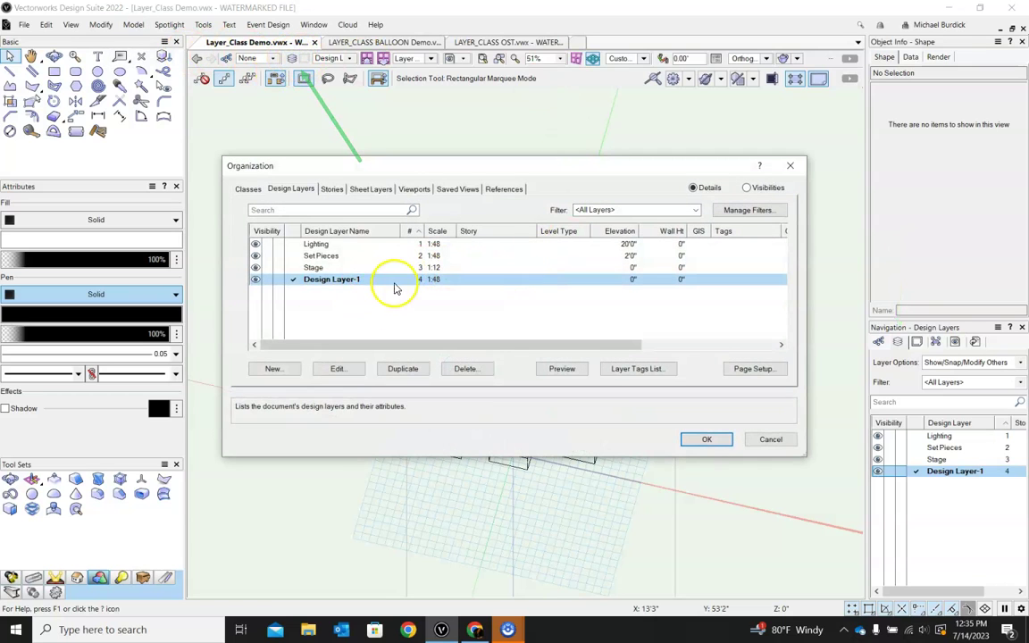
click(247, 190)
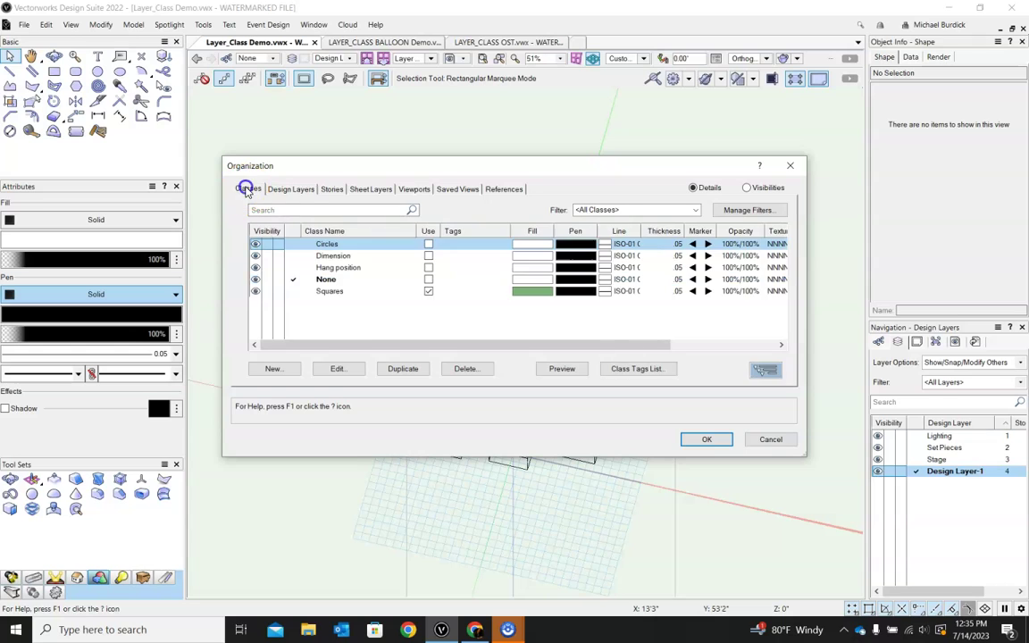
click(291, 189)
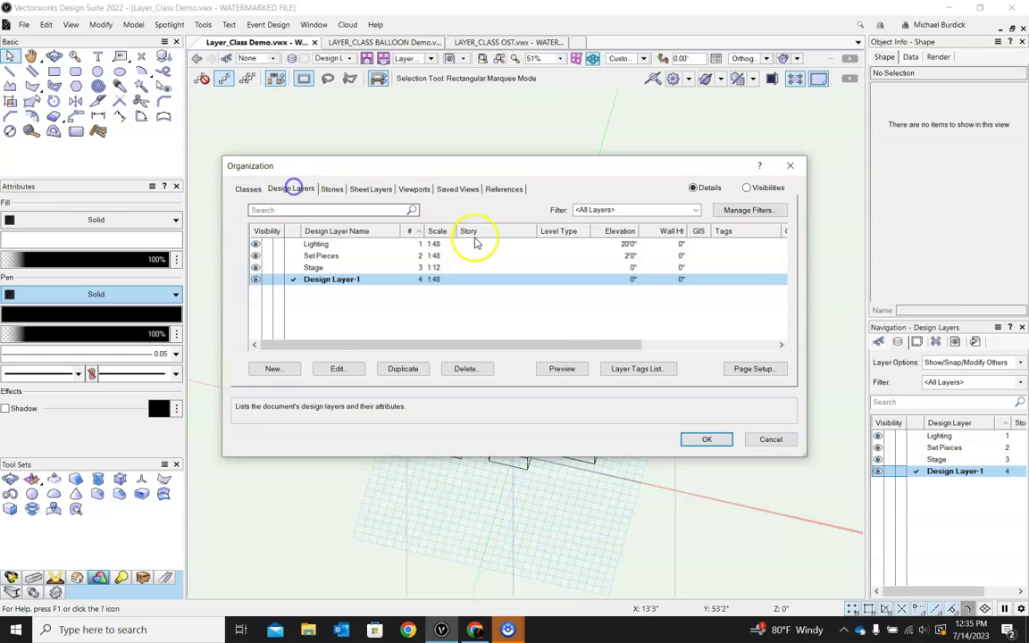
Step: Set the Stage layer's scale back to 1/4" (1:48) and close the dialogs
double_click(436, 267)
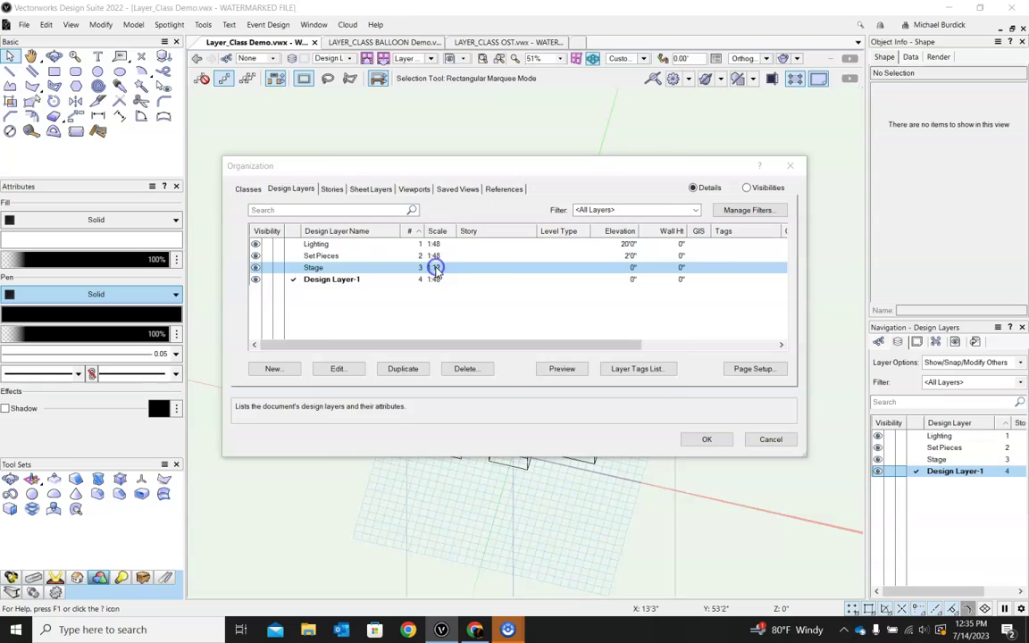
click(647, 145)
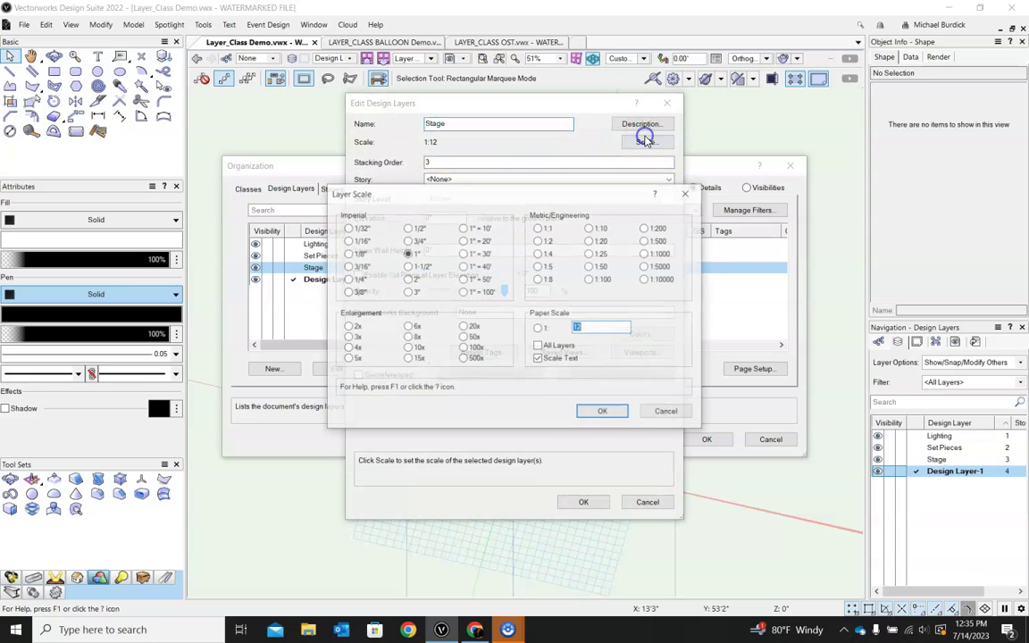
click(348, 281)
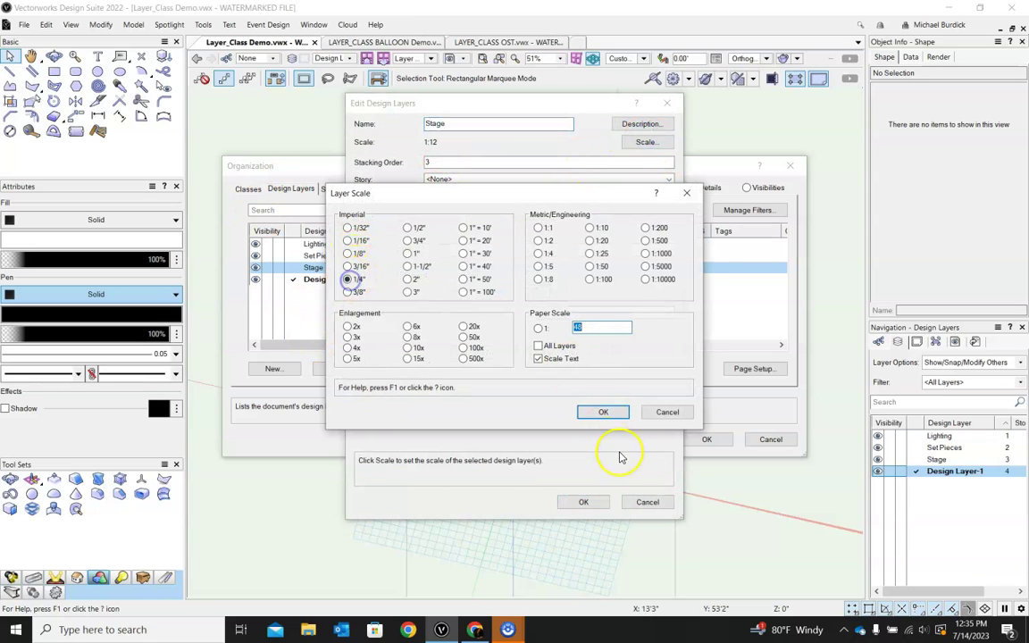
click(602, 413)
click(600, 501)
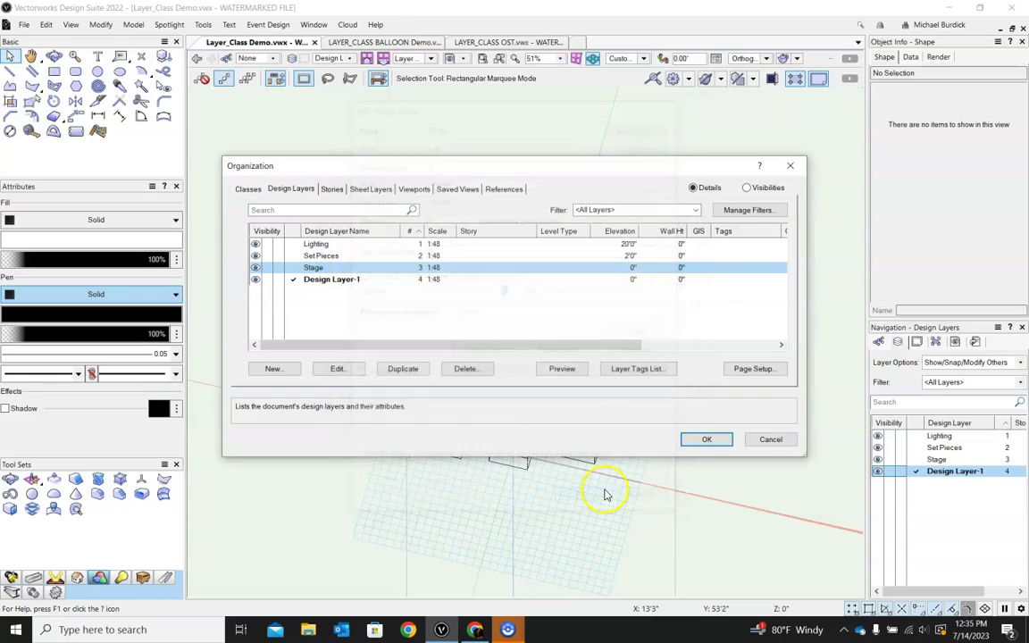
click(705, 439)
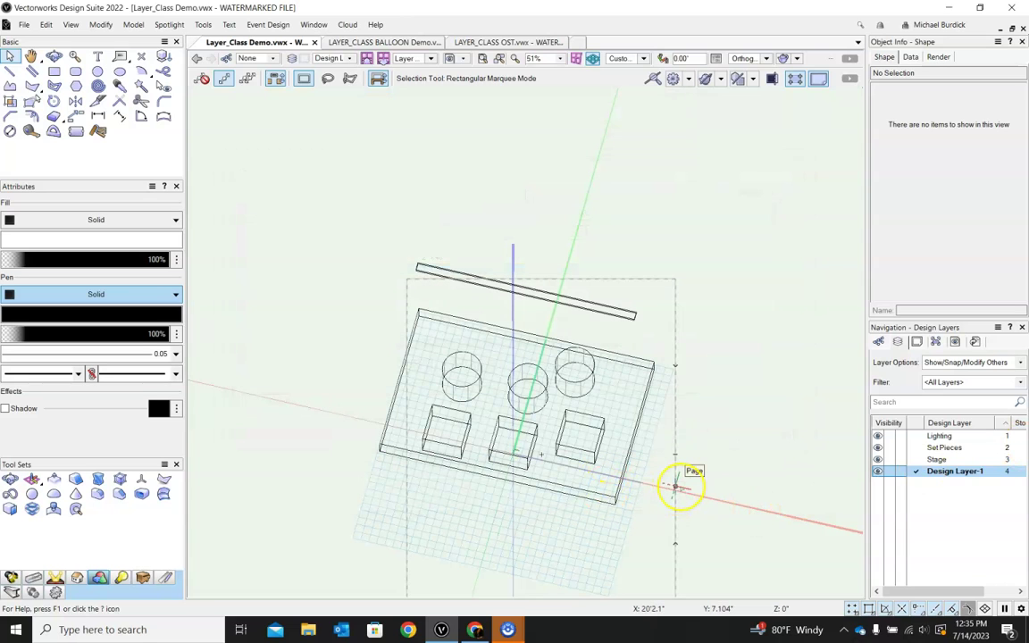
Step: From a shaded front view, marquee-select and delete the slab, boxes, cylinders and lighting bar
mouse_move(625, 476)
ctrl+middle_down()
mouse_move(643, 480)
mouse_move(696, 367)
ctrl+middle_up()
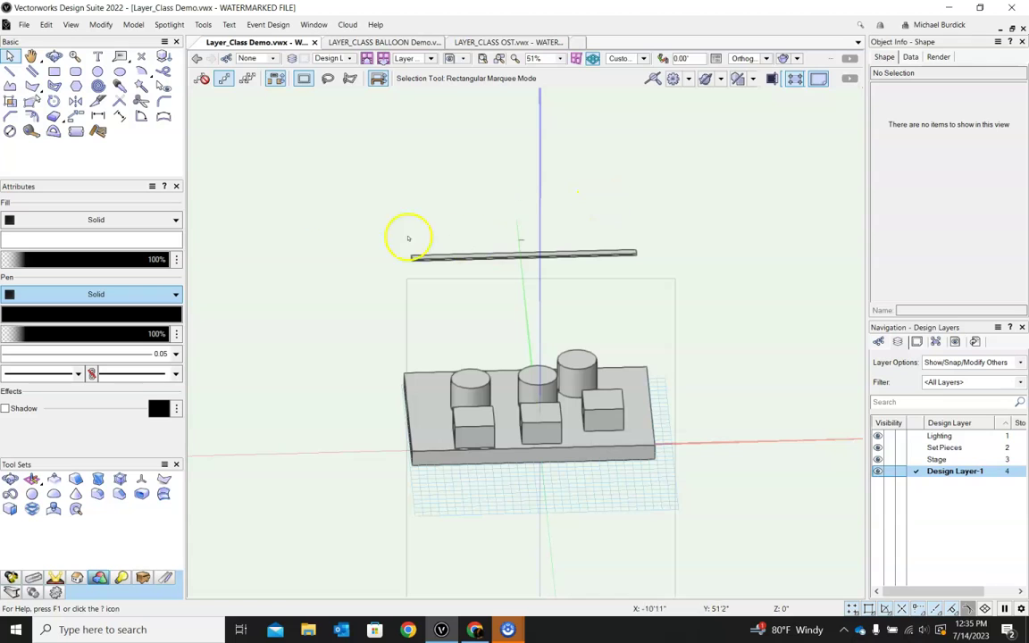
drag(286, 173, 724, 543)
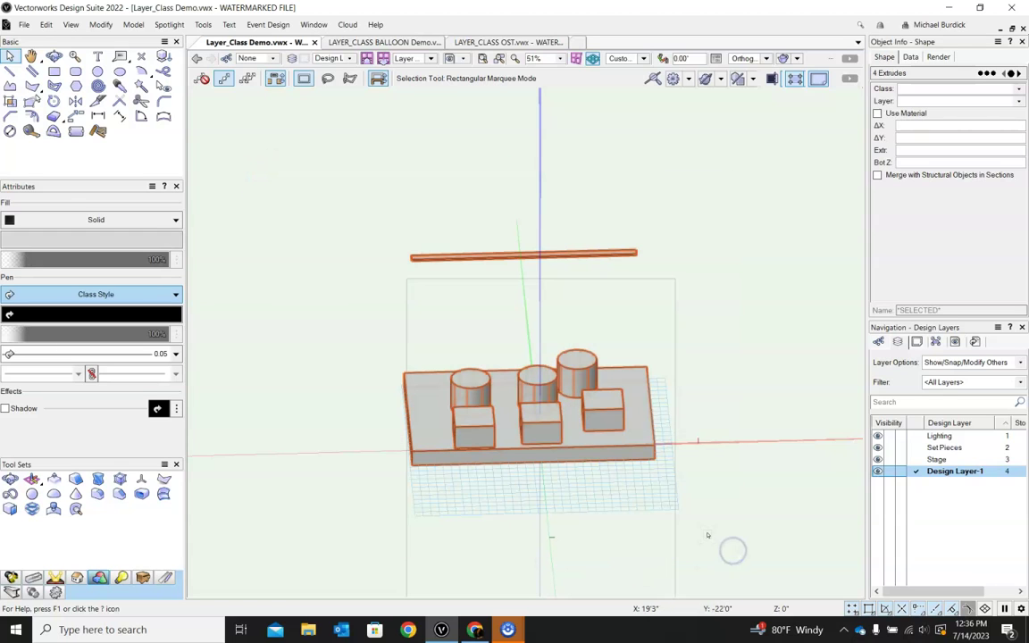
key(Delete)
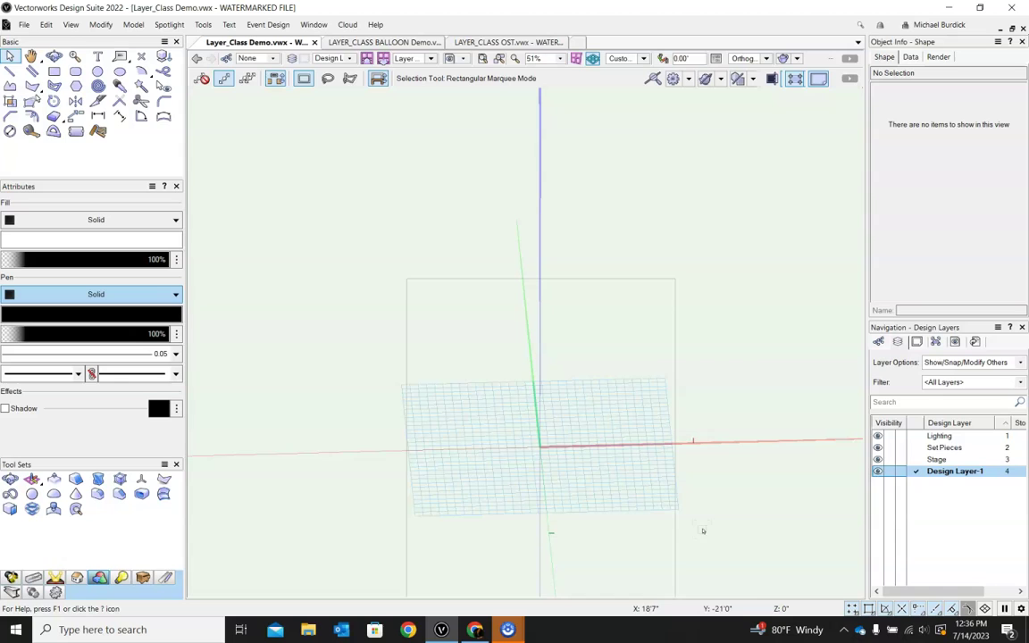